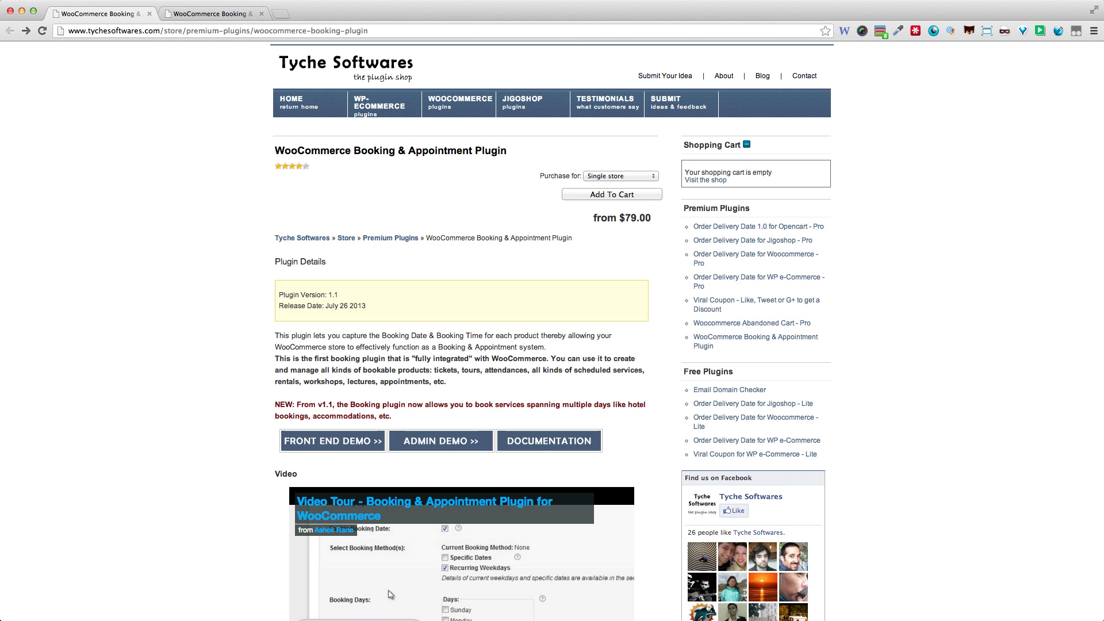
Step: Compare the plugin's licence prices by switching the purchase option to Five stores and then to Unlimited stores
{"action": "left_click", "coordinate": [620, 177]}
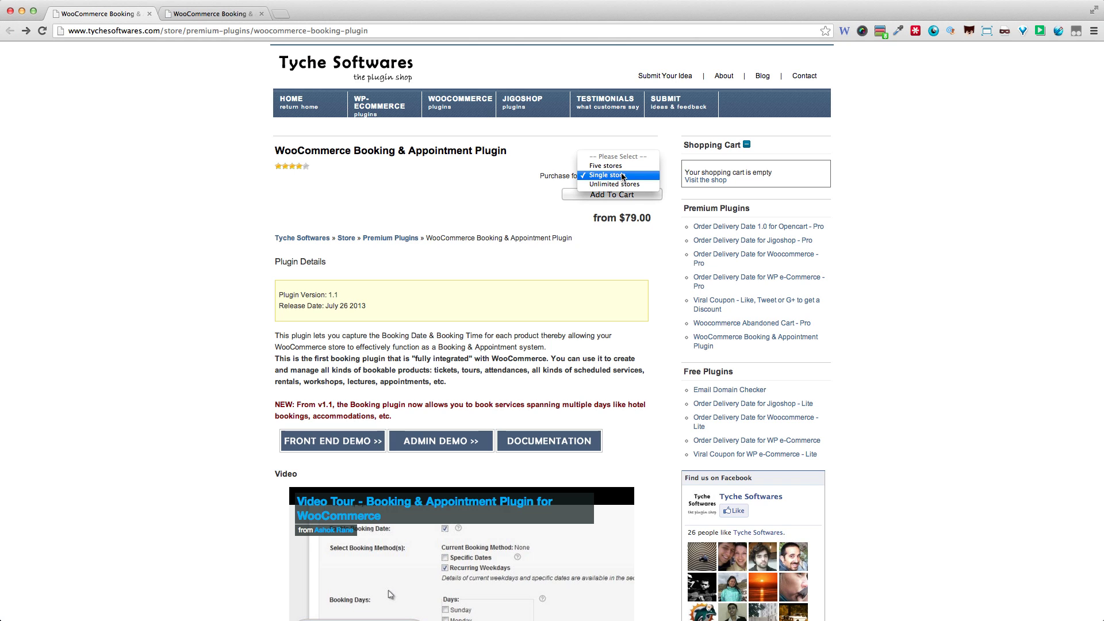
{"action": "left_click", "coordinate": [621, 167]}
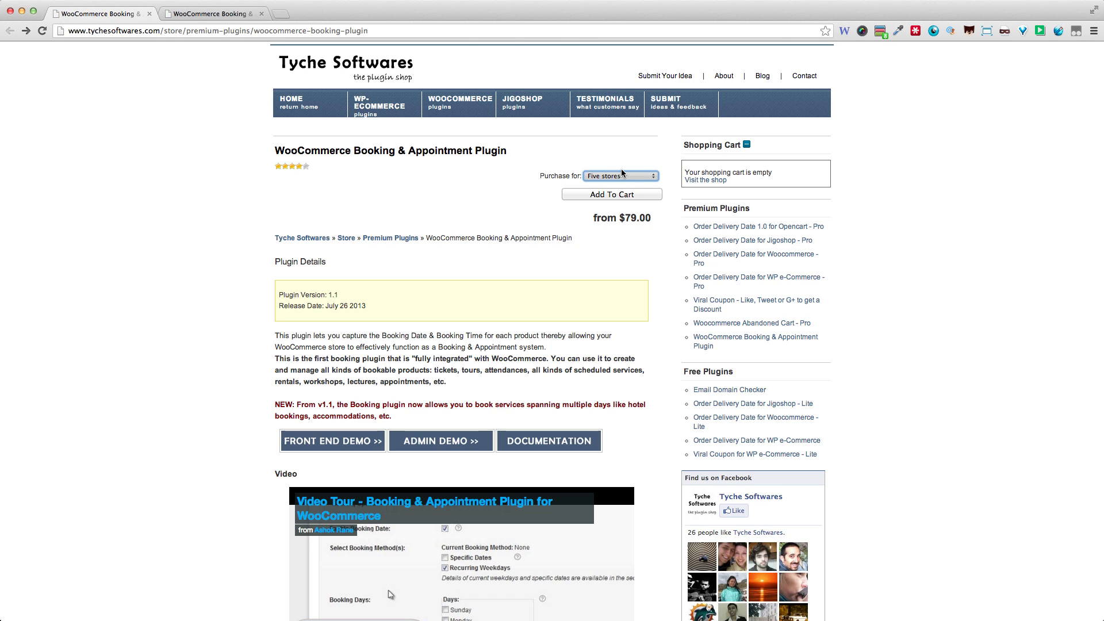
{"action": "left_click", "coordinate": [619, 175]}
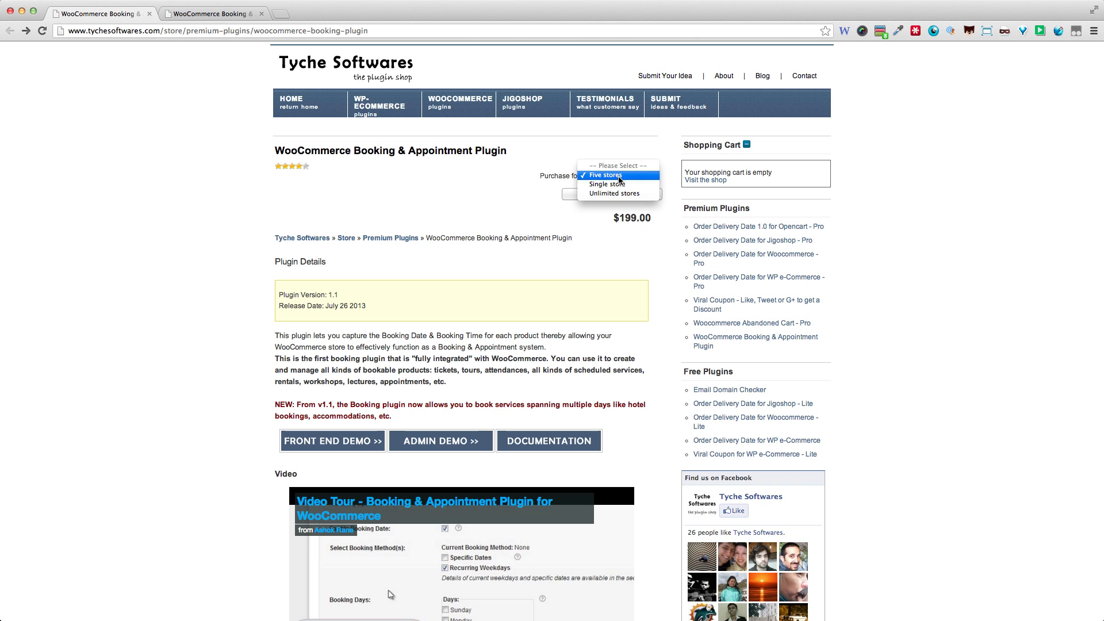
{"action": "left_click", "coordinate": [613, 189]}
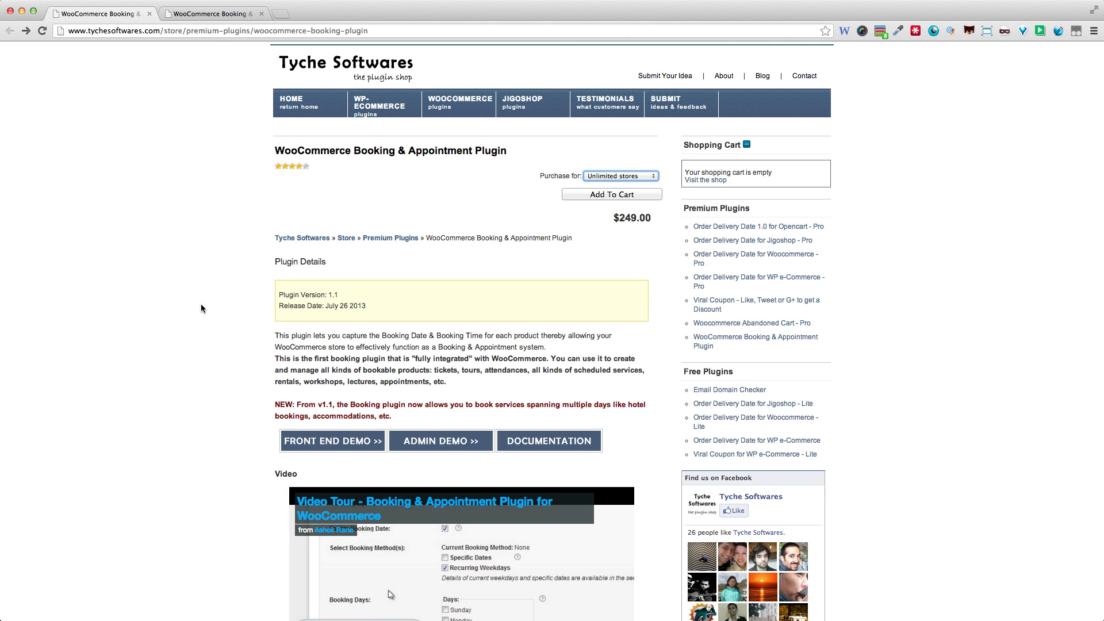
Step: Examine the WooCommerce Booking & Appointment Plugin page, including its screenshots, feature details, suitable businesses, benefits, compatibility, FAQ and support information
{"action": "scroll", "coordinate": [202, 303], "scroll_direction": "down", "scroll_amount": 3}
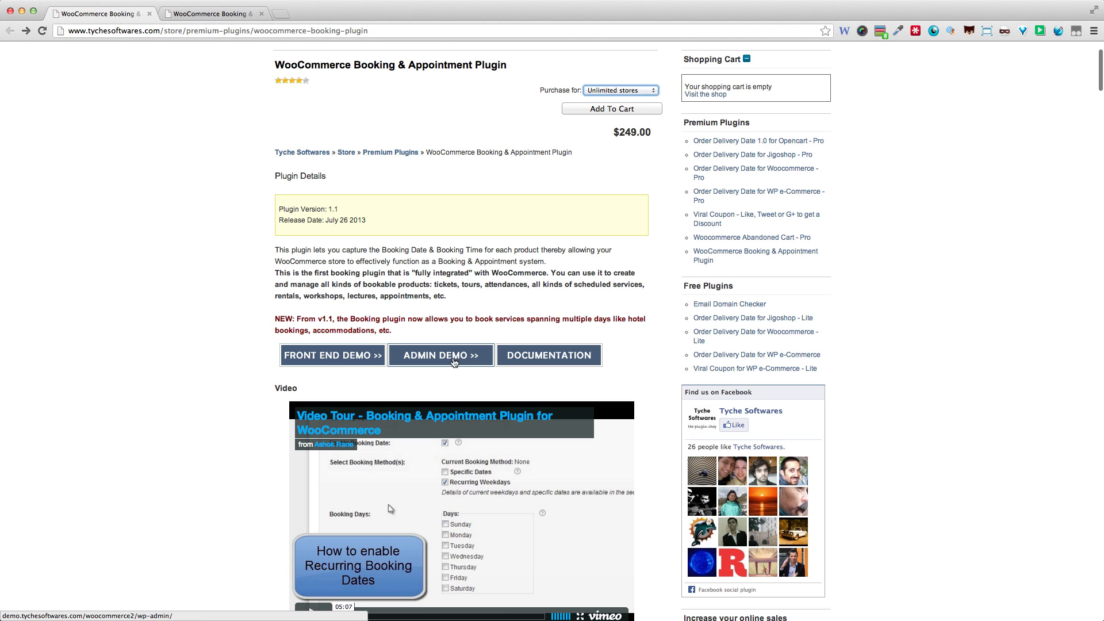
{"action": "scroll", "coordinate": [134, 334], "scroll_direction": "down", "scroll_amount": 2}
{"action": "scroll", "coordinate": [134, 333], "scroll_direction": "down", "scroll_amount": 5}
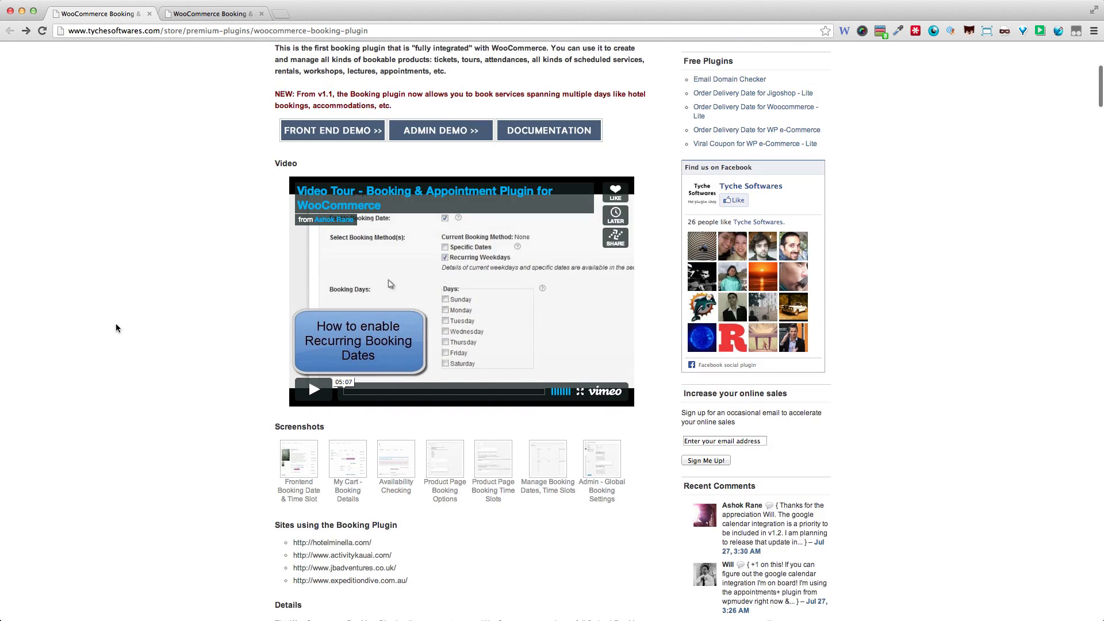
{"action": "scroll", "coordinate": [116, 328], "scroll_direction": "down", "scroll_amount": 4}
{"action": "scroll", "coordinate": [117, 328], "scroll_direction": "down", "scroll_amount": 7}
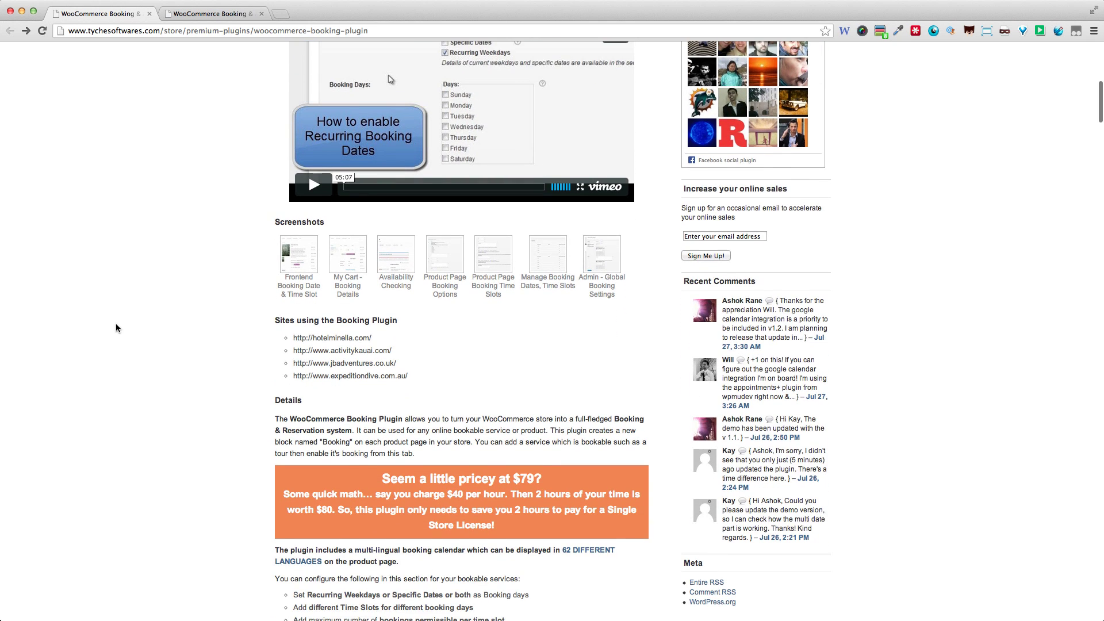
{"action": "scroll", "coordinate": [116, 324], "scroll_direction": "down", "scroll_amount": 14}
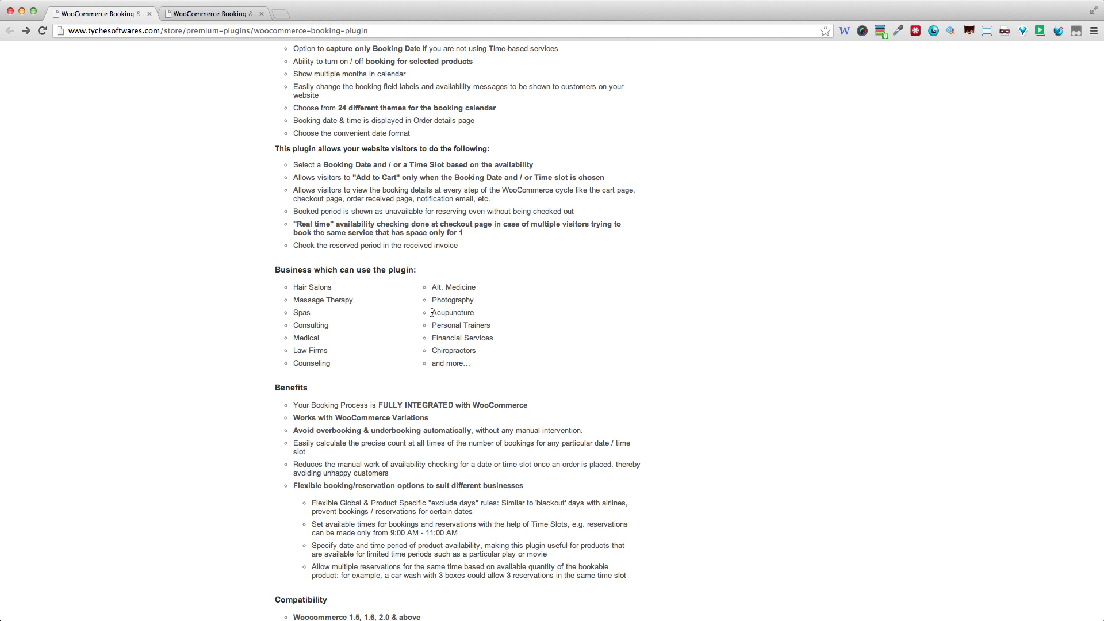
{"action": "scroll", "coordinate": [292, 286], "scroll_direction": "down", "scroll_amount": 2}
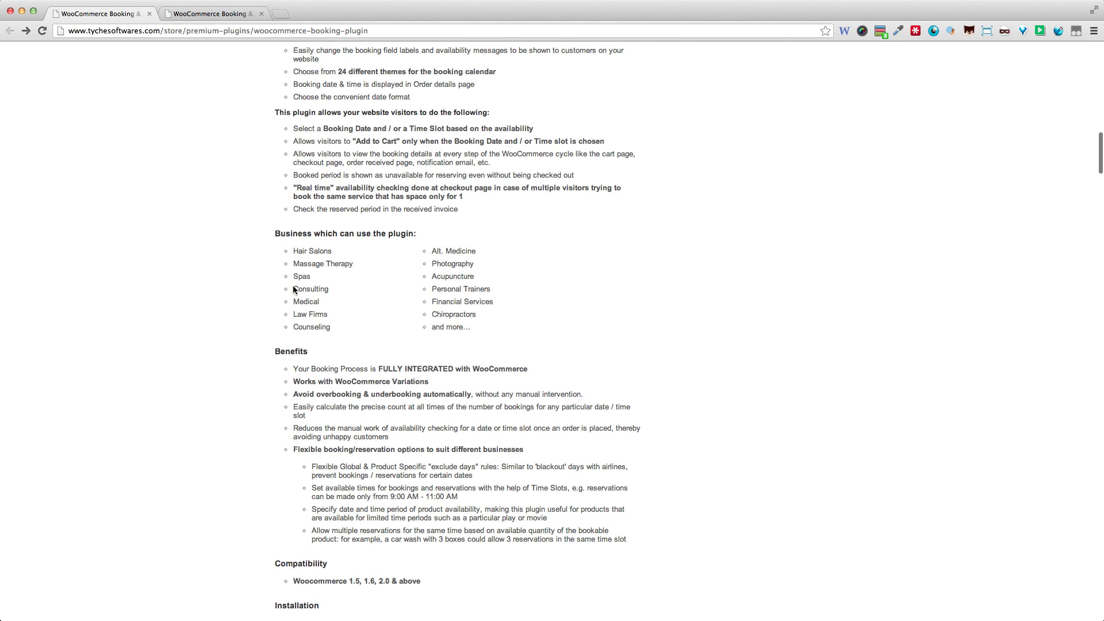
{"action": "scroll", "coordinate": [287, 351], "scroll_direction": "down", "scroll_amount": 5}
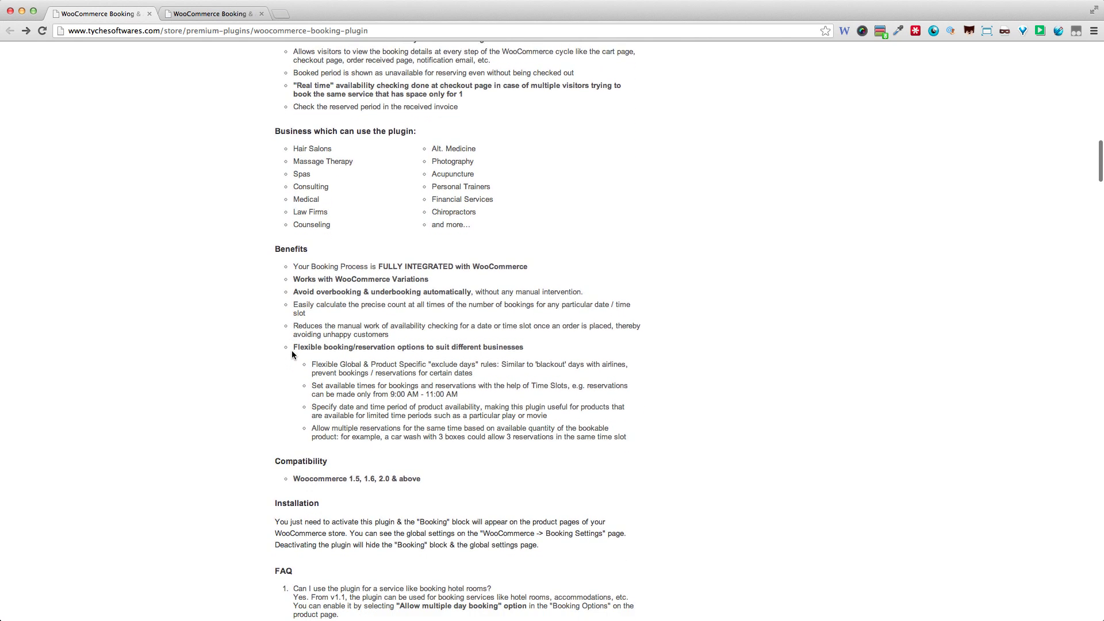
{"action": "scroll", "coordinate": [292, 355], "scroll_direction": "down", "scroll_amount": 2}
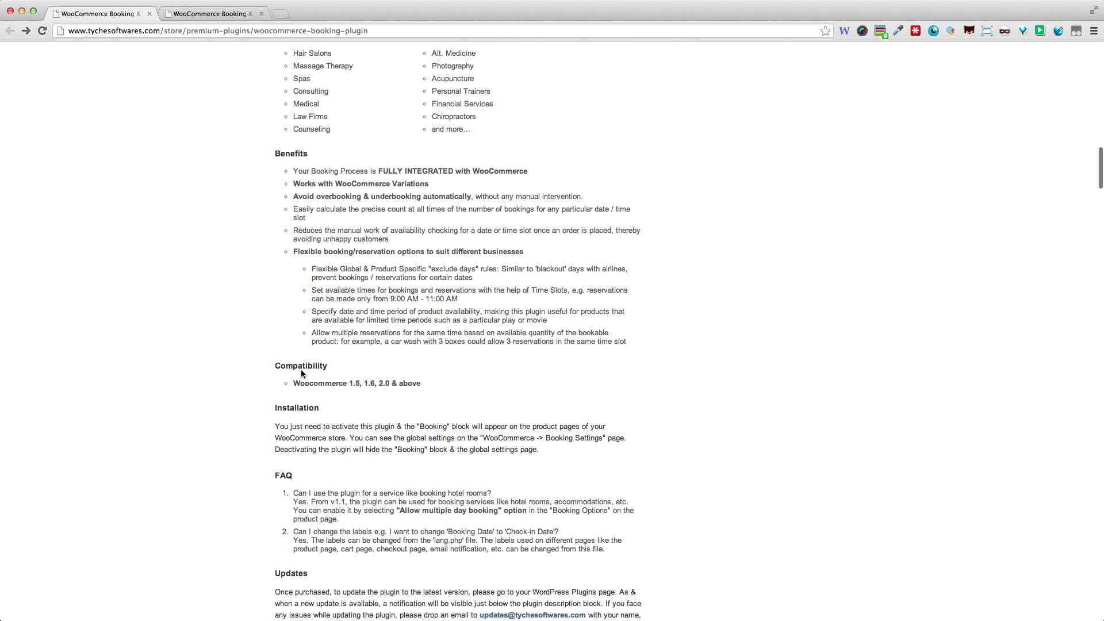
{"action": "scroll", "coordinate": [323, 394], "scroll_direction": "down", "scroll_amount": 9}
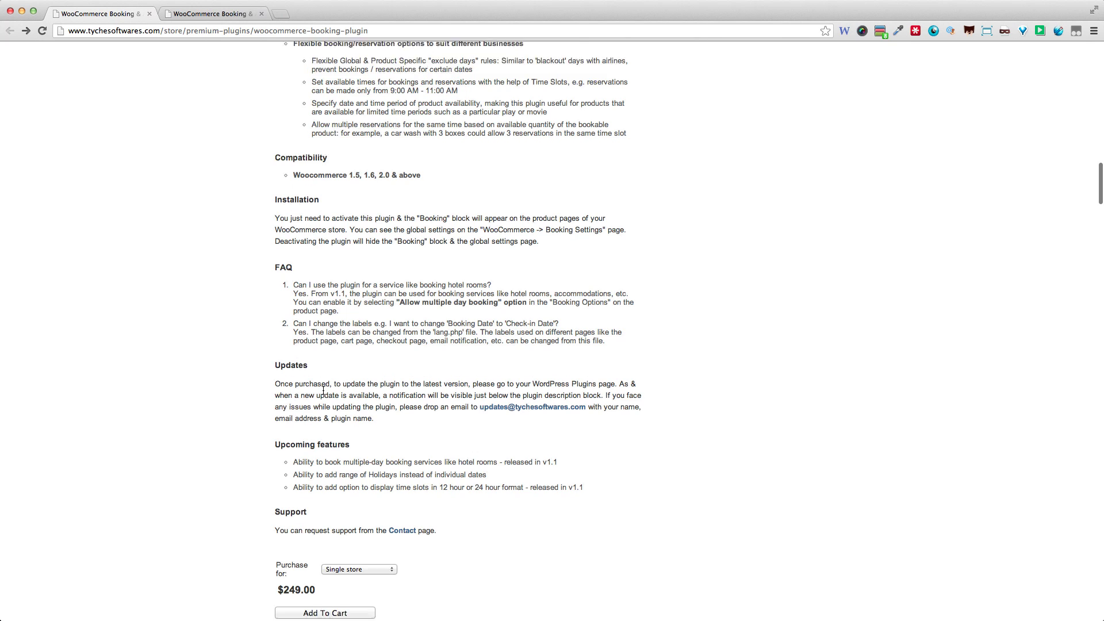
{"action": "scroll", "coordinate": [324, 391], "scroll_direction": "down", "scroll_amount": 3}
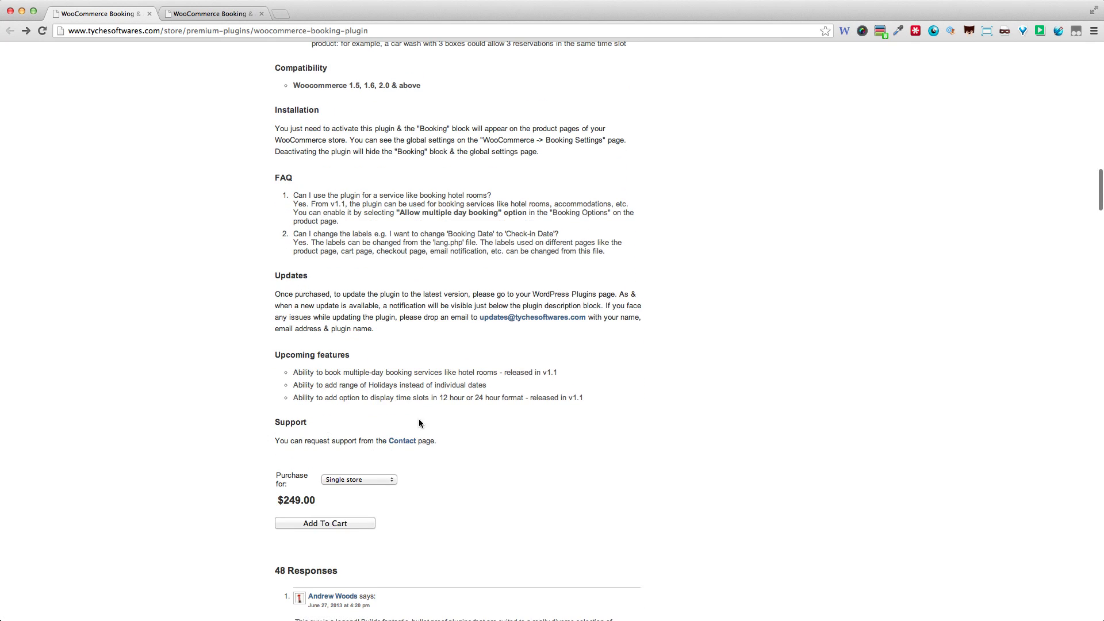
{"action": "scroll", "coordinate": [347, 408], "scroll_direction": "down", "scroll_amount": 3}
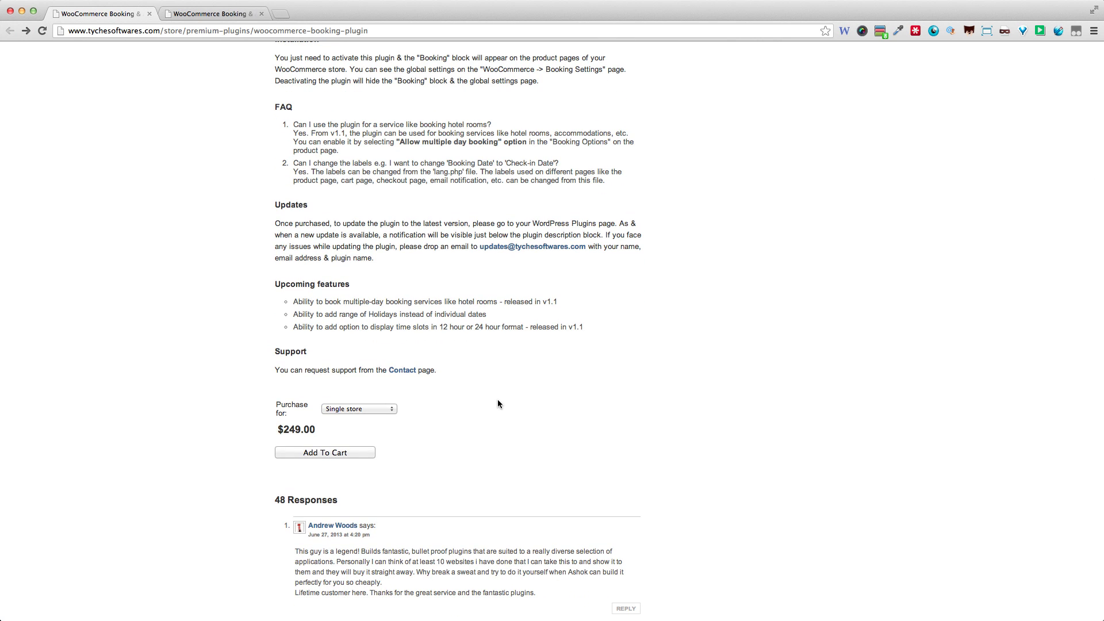
{"action": "scroll", "coordinate": [498, 402], "scroll_direction": "up", "scroll_amount": 20}
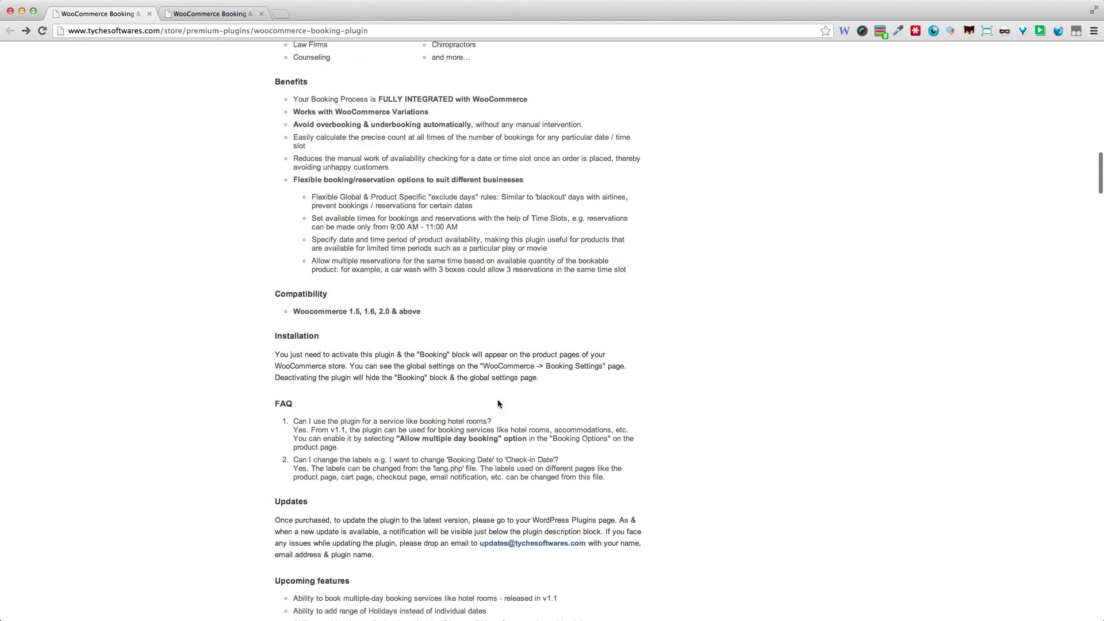
{"action": "scroll", "coordinate": [498, 404], "scroll_direction": "up", "scroll_amount": 14}
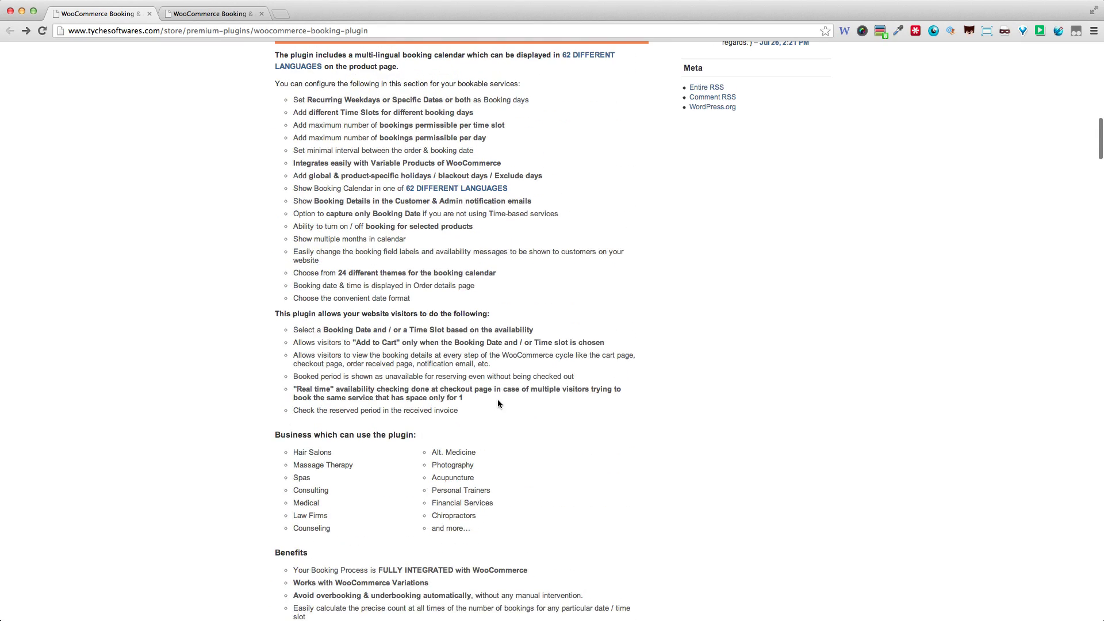
{"action": "scroll", "coordinate": [498, 401], "scroll_direction": "up", "scroll_amount": 8}
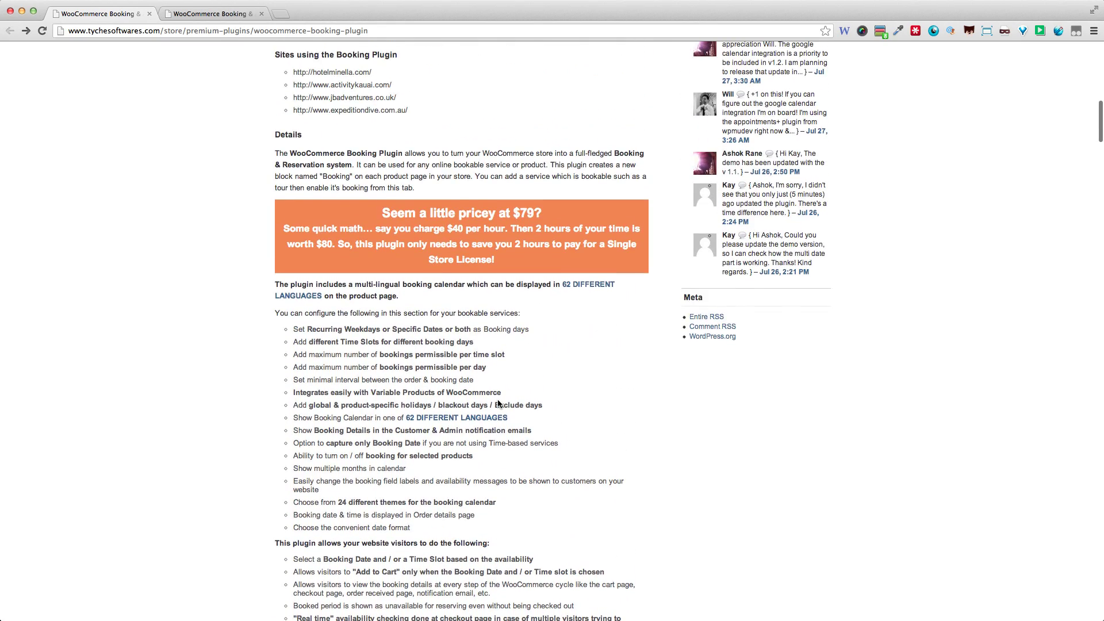
{"action": "scroll", "coordinate": [498, 404], "scroll_direction": "up", "scroll_amount": 20}
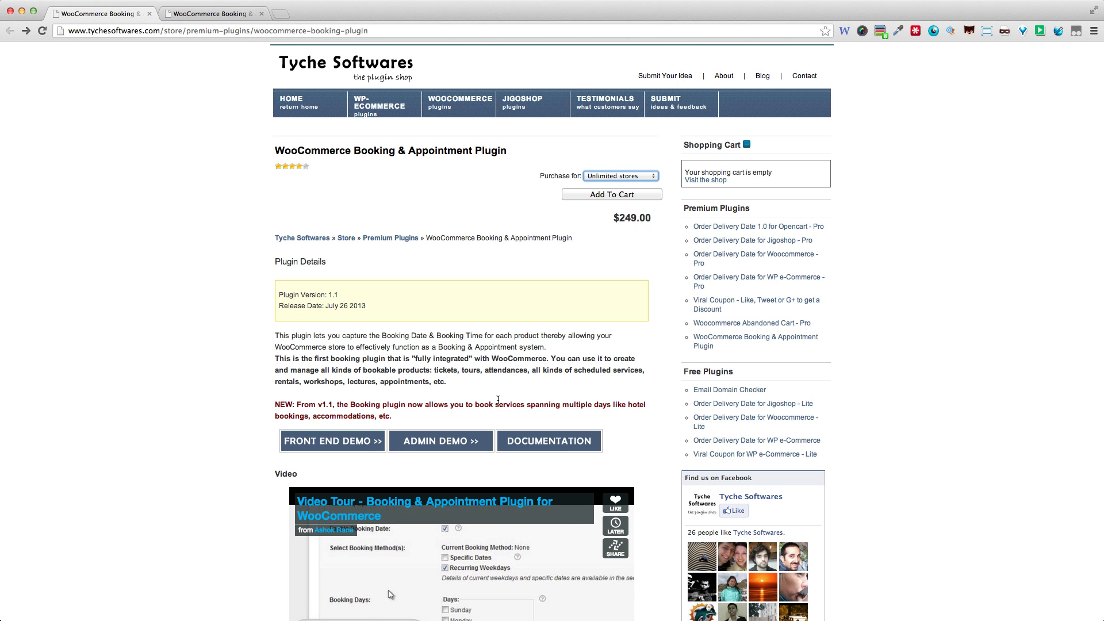
Step: Open the plugin's documentation, examine its setup instructions from Installation through Quick Start Guide and Video, and return to the product page
{"action": "left_click", "coordinate": [554, 438]}
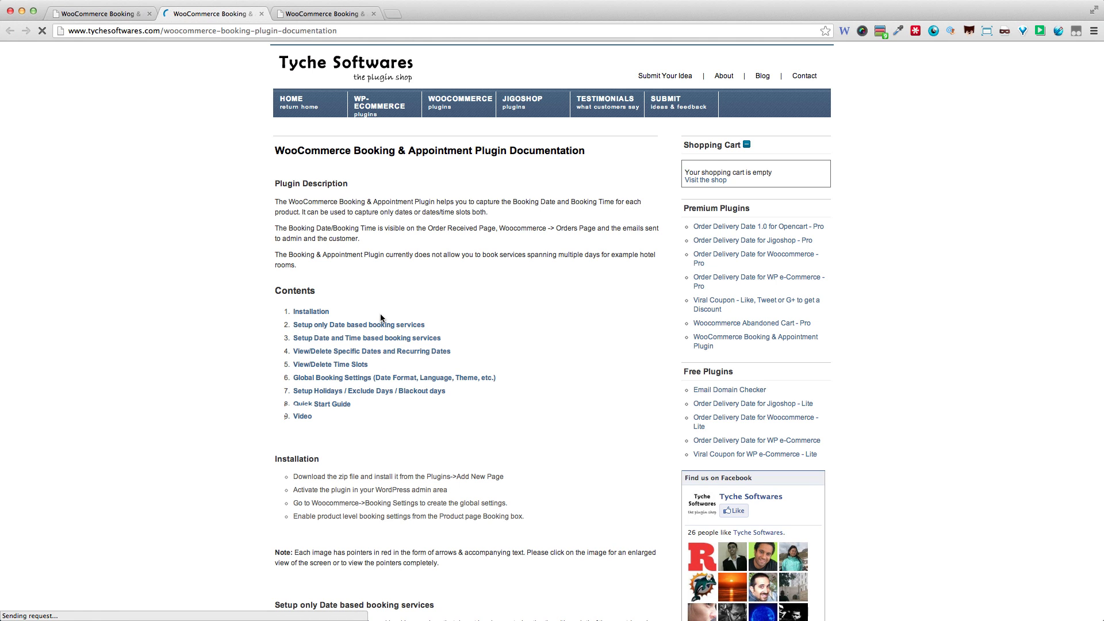
{"action": "scroll", "coordinate": [381, 313], "scroll_direction": "down", "scroll_amount": 3}
{"action": "scroll", "coordinate": [317, 280], "scroll_direction": "down", "scroll_amount": 4}
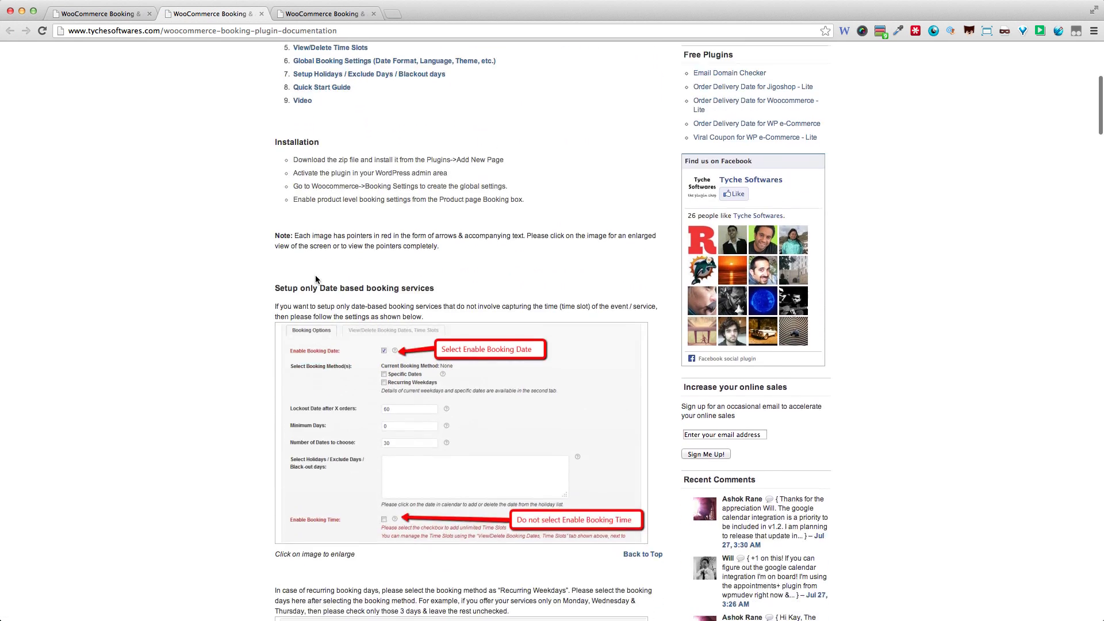
{"action": "scroll", "coordinate": [317, 280], "scroll_direction": "down", "scroll_amount": 8}
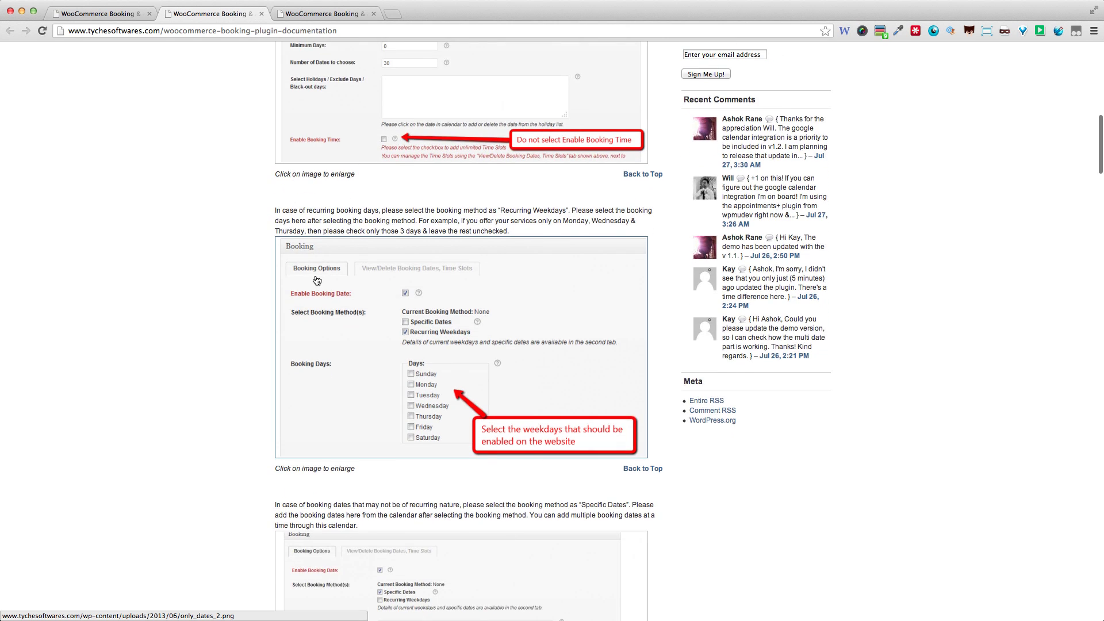
{"action": "scroll", "coordinate": [317, 280], "scroll_direction": "down", "scroll_amount": 10}
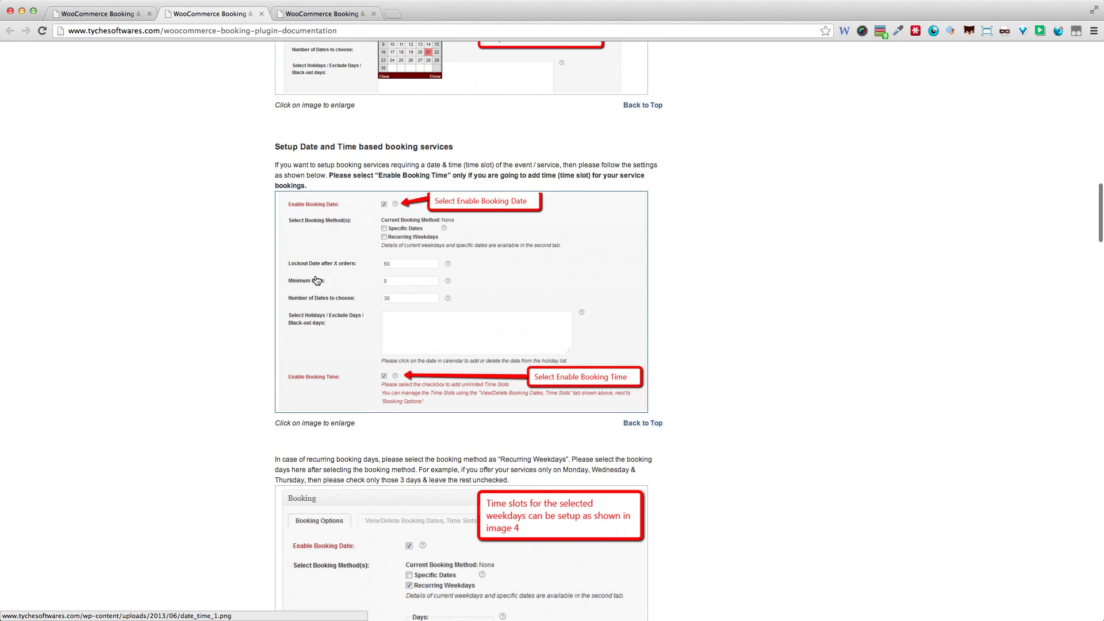
{"action": "scroll", "coordinate": [317, 280], "scroll_direction": "down", "scroll_amount": 15}
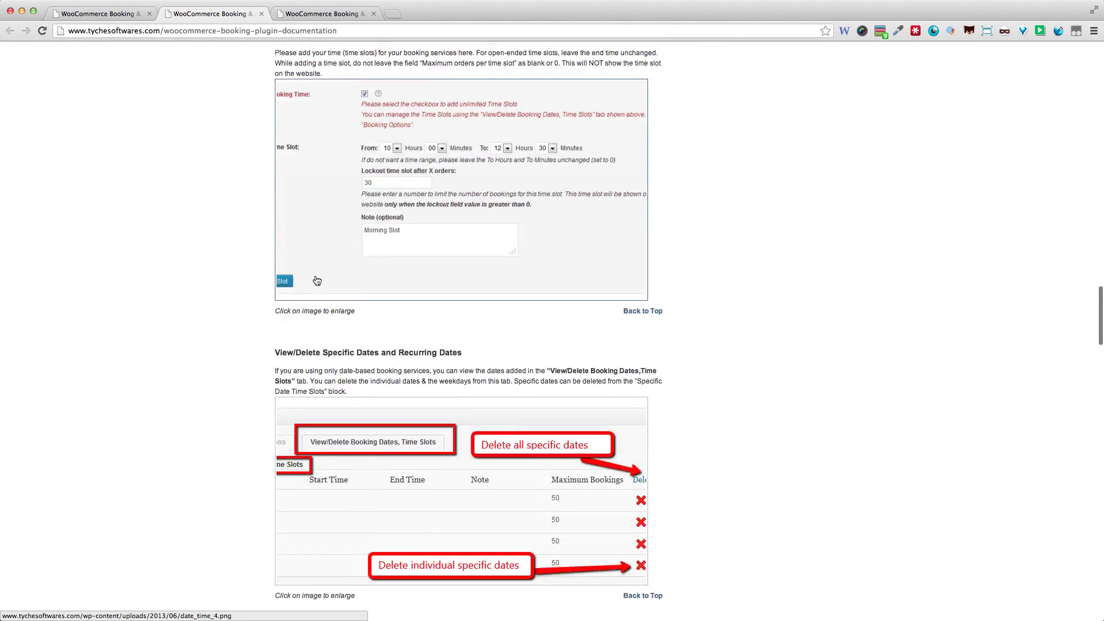
{"action": "scroll", "coordinate": [317, 280], "scroll_direction": "down", "scroll_amount": 15}
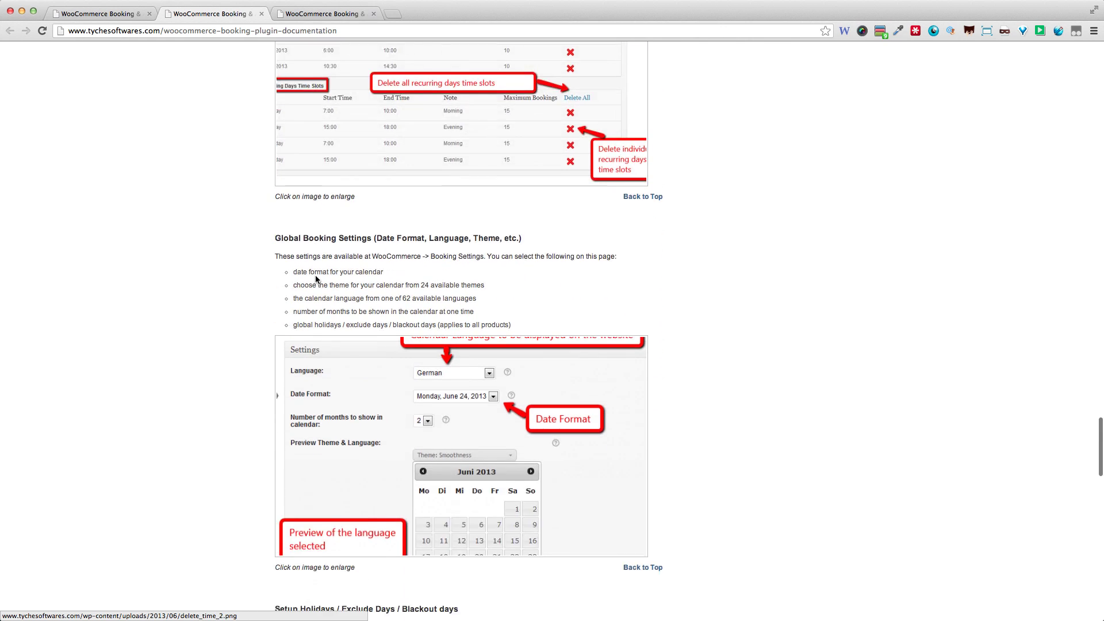
{"action": "scroll", "coordinate": [317, 280], "scroll_direction": "down", "scroll_amount": 11}
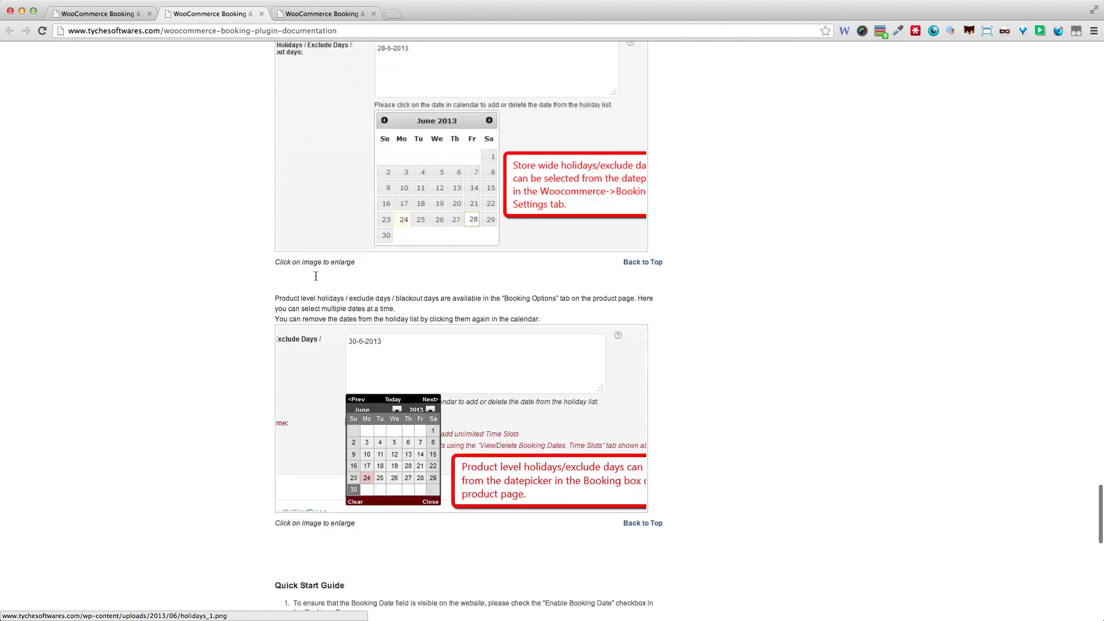
{"action": "scroll", "coordinate": [317, 281], "scroll_direction": "down", "scroll_amount": 6}
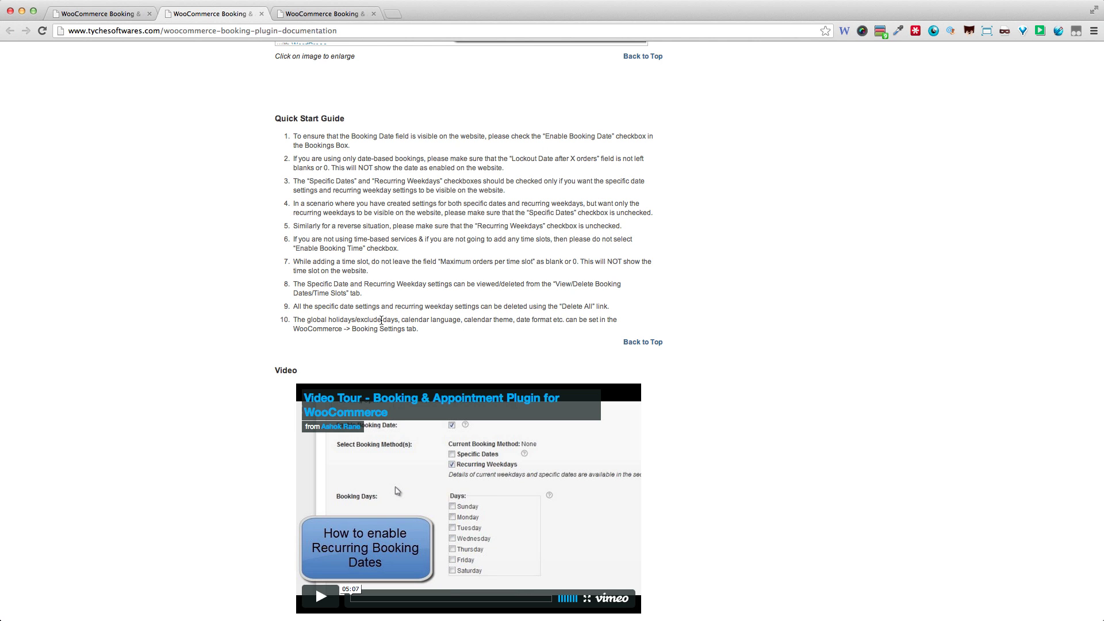
{"action": "scroll", "coordinate": [381, 319], "scroll_direction": "down", "scroll_amount": 3}
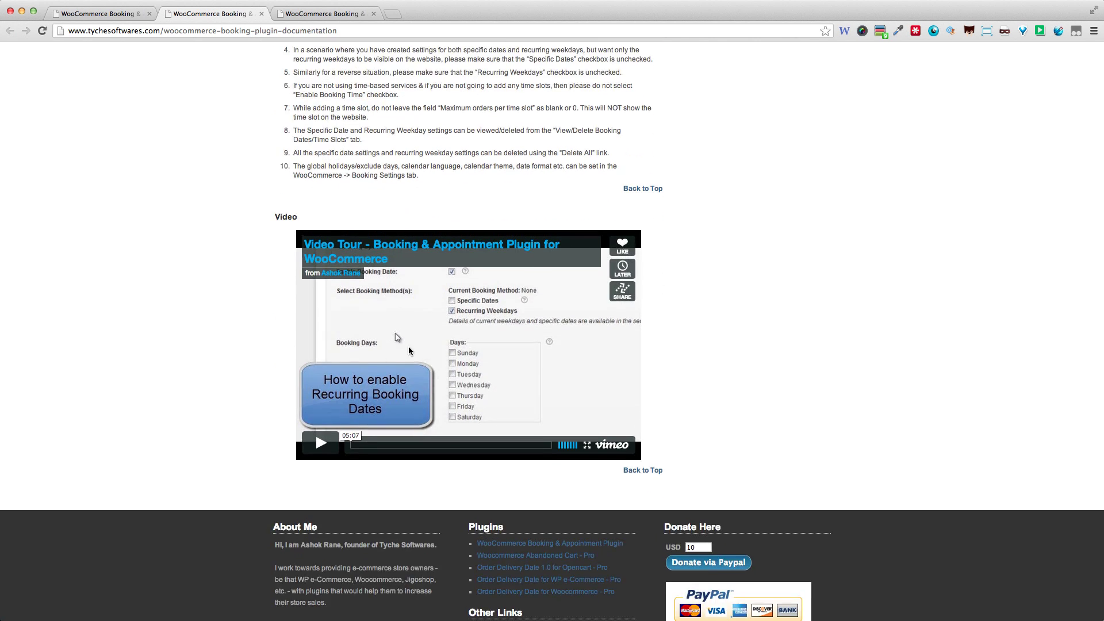
{"action": "scroll", "coordinate": [410, 351], "scroll_direction": "up", "scroll_amount": 20}
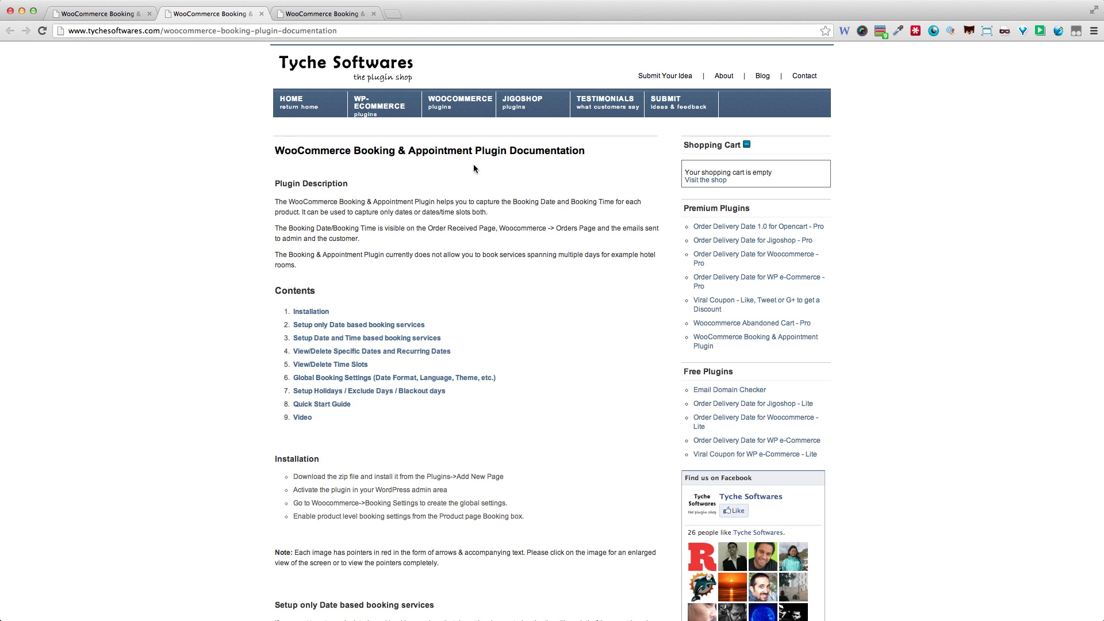
{"action": "left_click", "coordinate": [98, 17]}
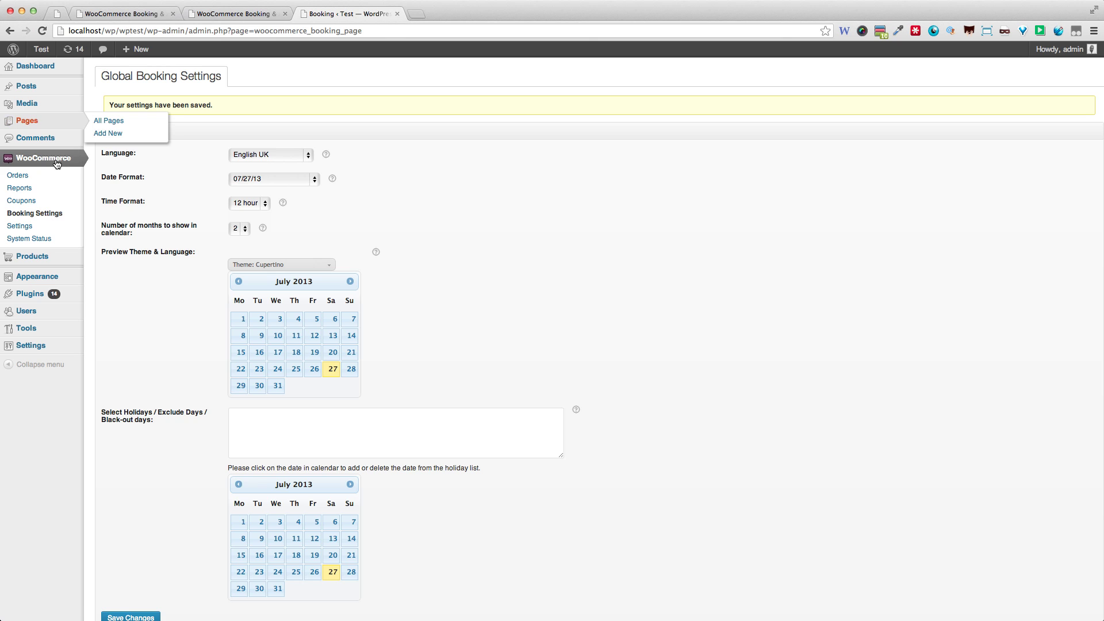
Step: Open WooCommerce's Booking Settings, preview the calendar with the language set to Spanish, and set it back to English UK
{"action": "left_click", "coordinate": [57, 216]}
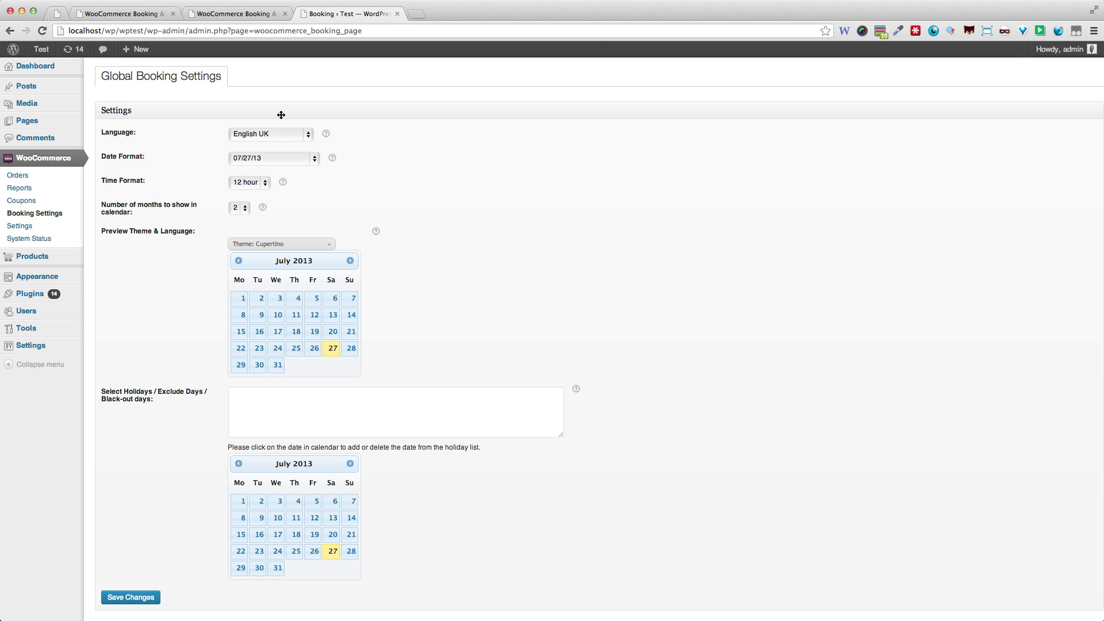
{"action": "left_click", "coordinate": [280, 132]}
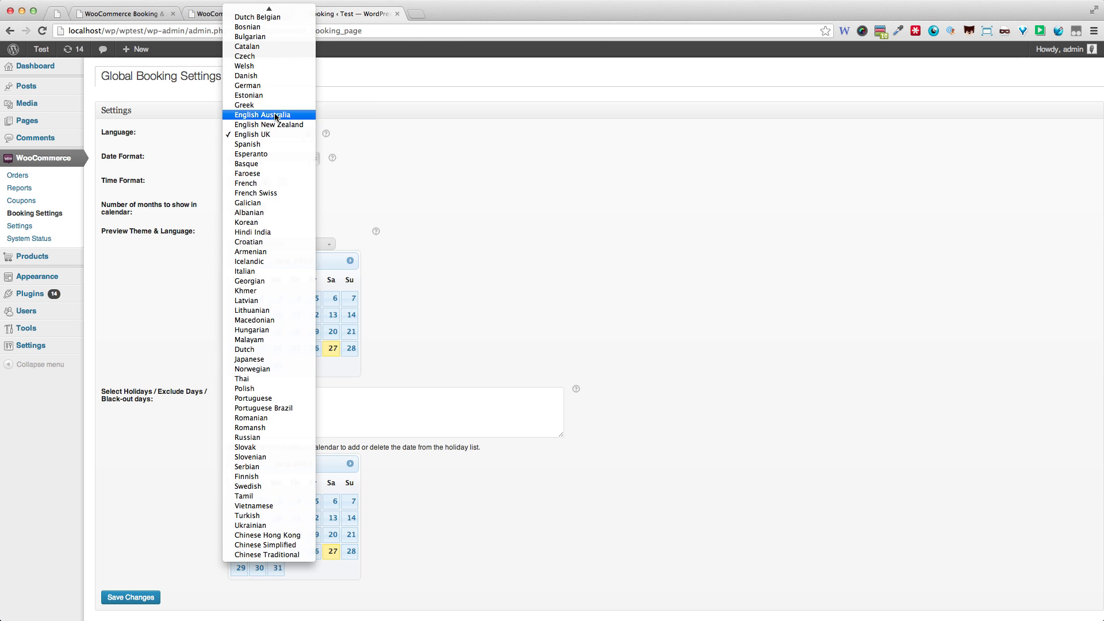
{"action": "left_click", "coordinate": [264, 144]}
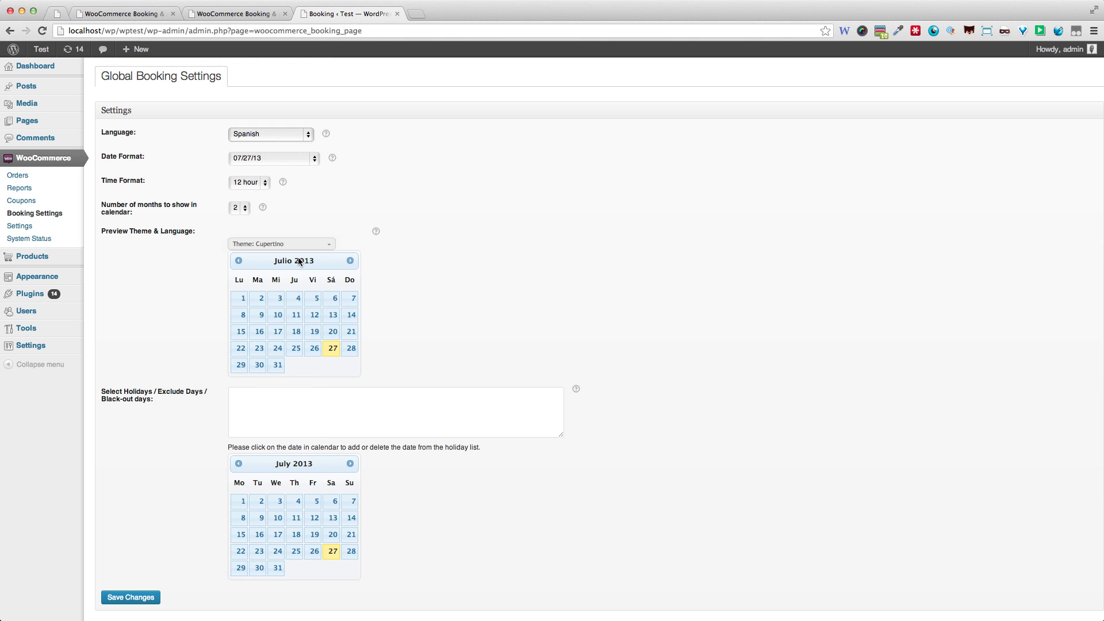
{"action": "left_click", "coordinate": [279, 136]}
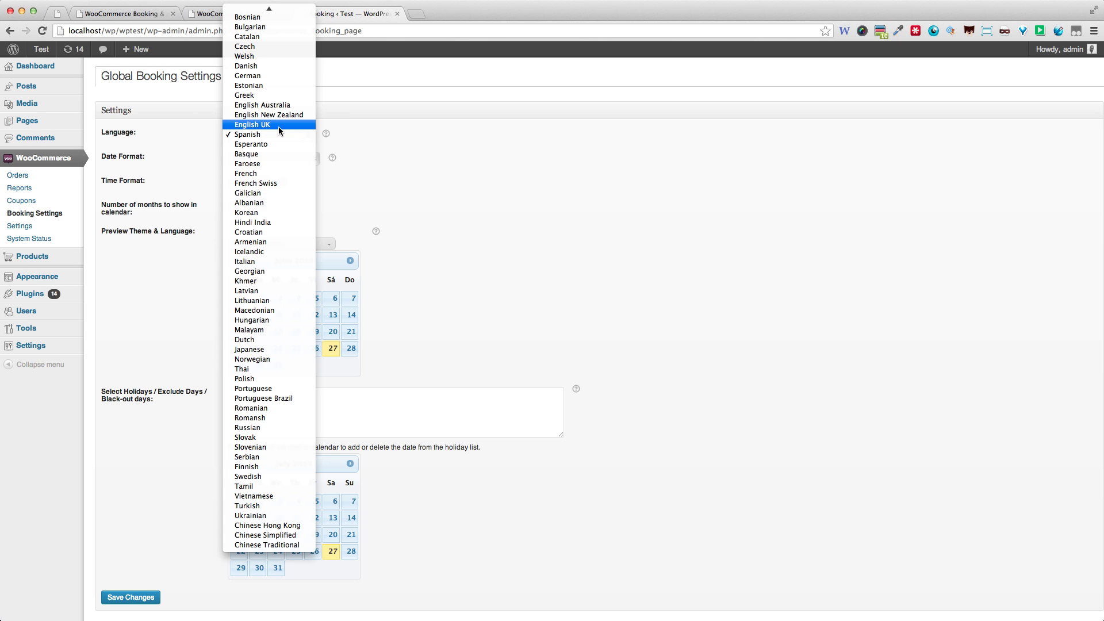
{"action": "left_click", "coordinate": [278, 126]}
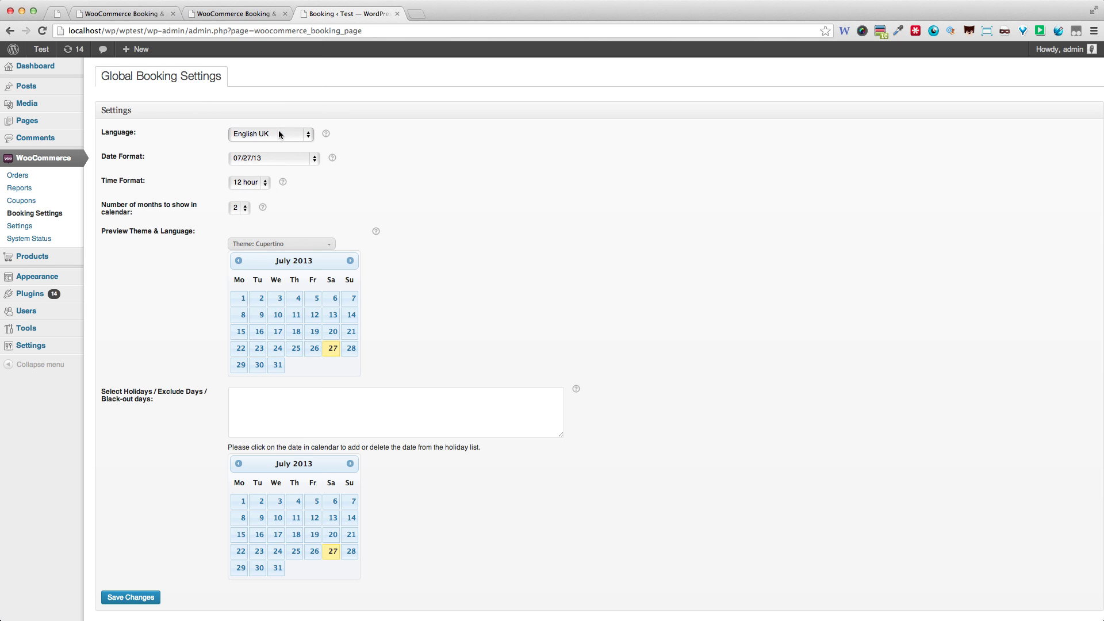
Step: Examine the available options for date format, time format and number of months to show in the calendar
{"action": "left_click", "coordinate": [284, 157]}
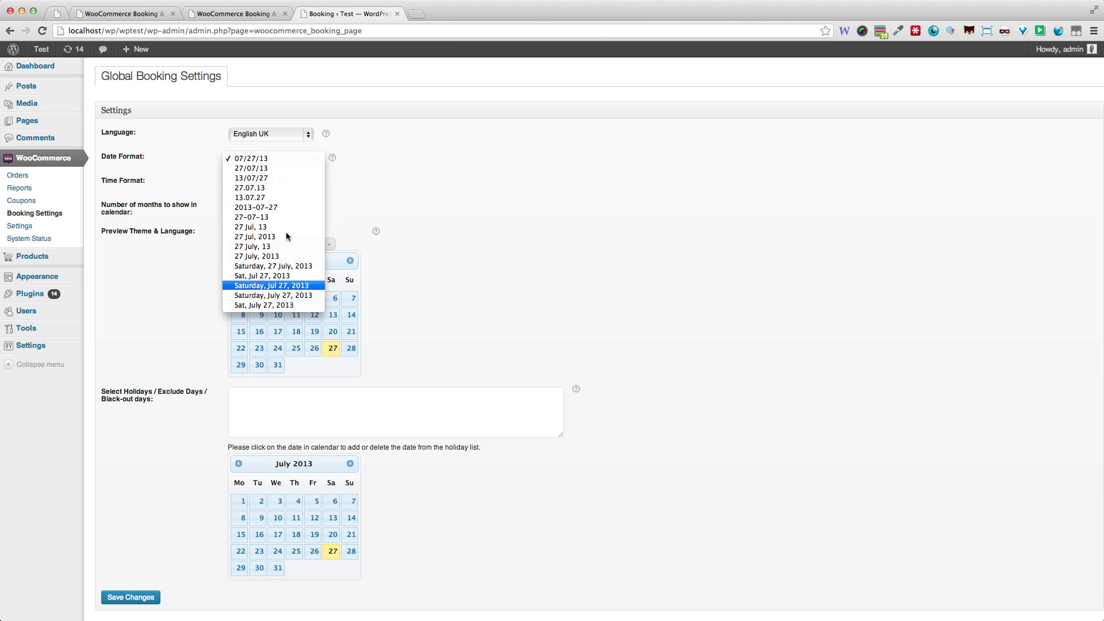
{"action": "left_click", "coordinate": [345, 151]}
{"action": "left_click", "coordinate": [247, 182]}
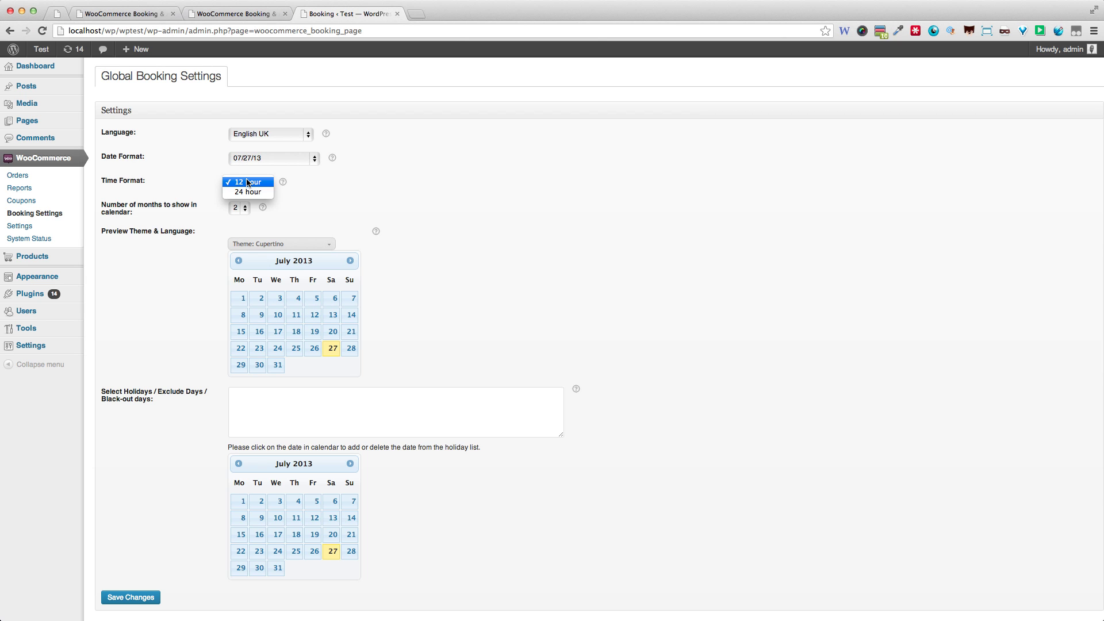
{"action": "left_click", "coordinate": [332, 182]}
{"action": "left_click", "coordinate": [236, 209]}
{"action": "left_click", "coordinate": [321, 216]}
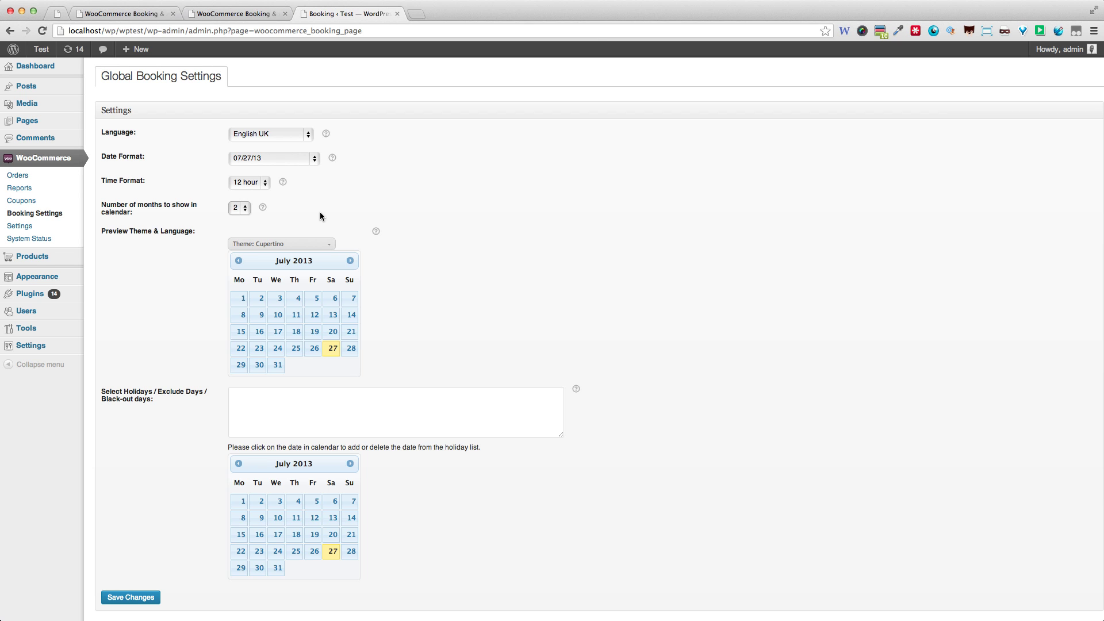
Step: Browse the calendar themes and set the preview theme to Excite Bike
{"action": "left_click", "coordinate": [292, 244]}
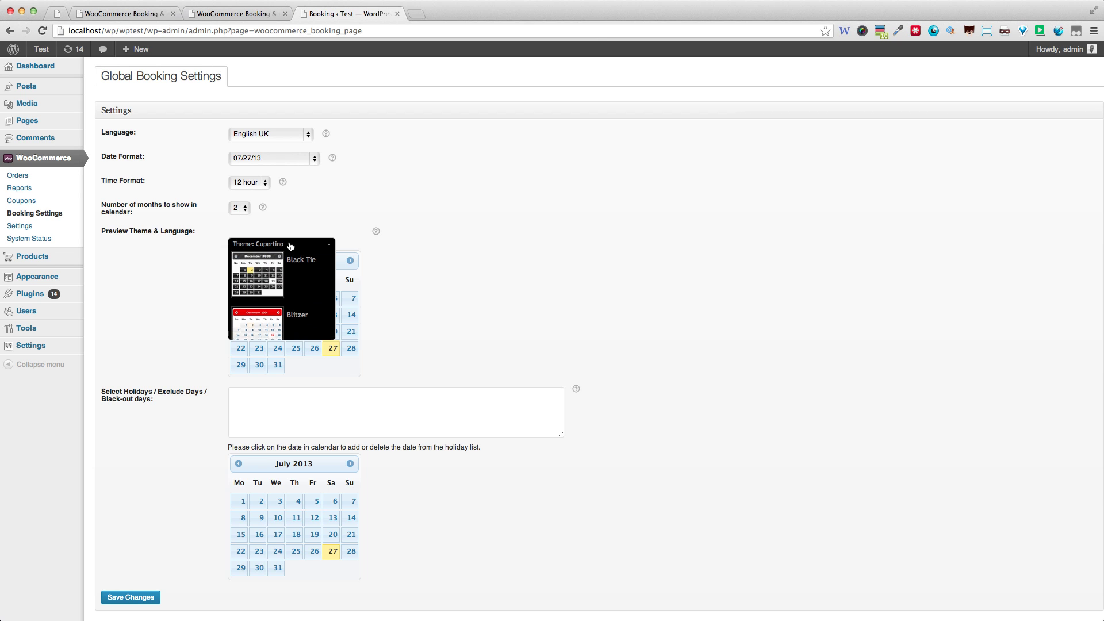
{"action": "scroll", "coordinate": [316, 311], "scroll_direction": "down", "scroll_amount": 3}
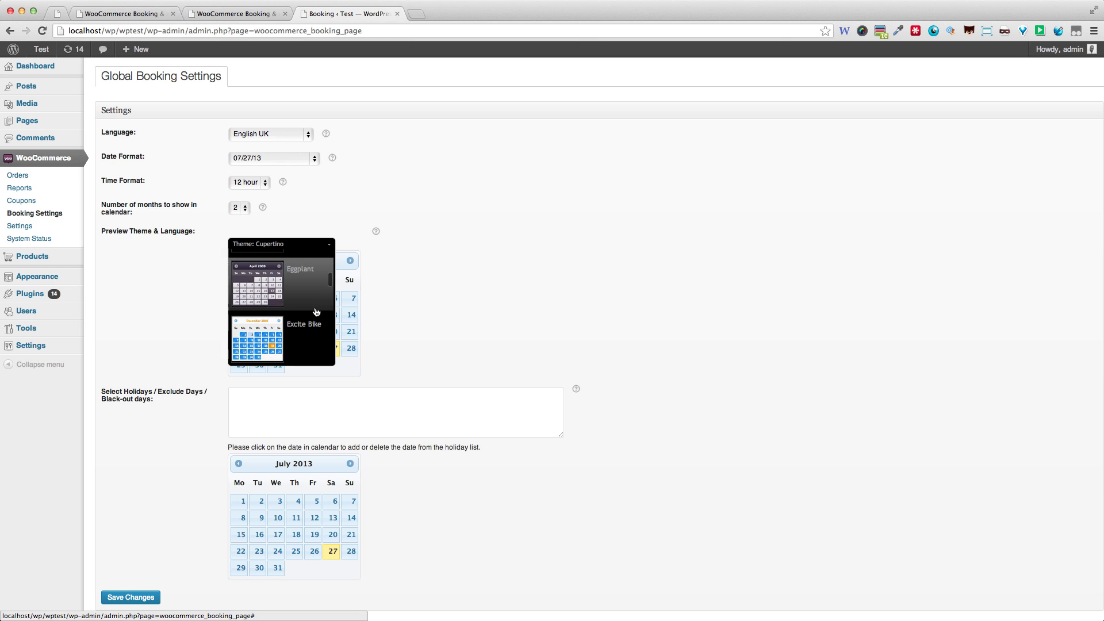
{"action": "scroll", "coordinate": [316, 311], "scroll_direction": "down", "scroll_amount": 3}
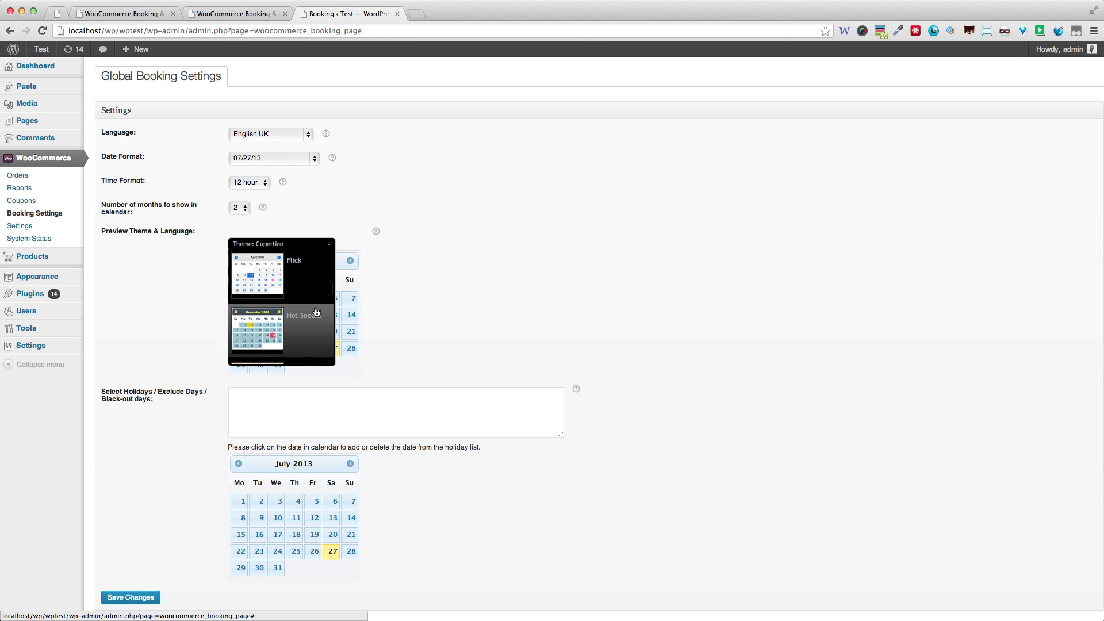
{"action": "scroll", "coordinate": [313, 310], "scroll_direction": "up", "scroll_amount": 3}
{"action": "left_click", "coordinate": [285, 294]}
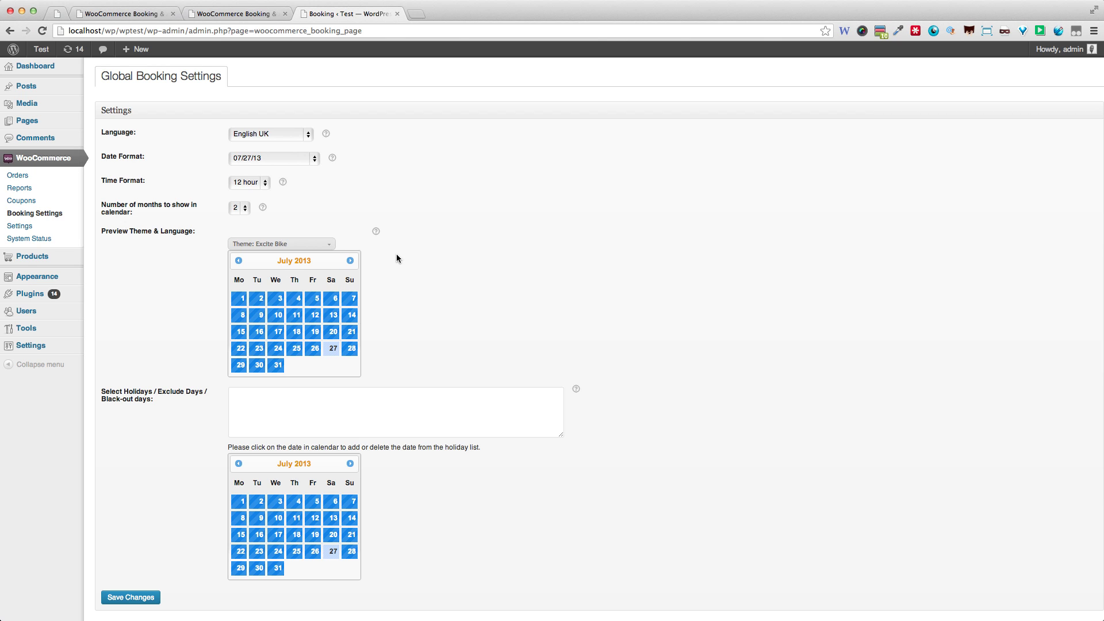
{"action": "mouse_move", "coordinate": [377, 230]}
Step: Mark 11 to 17 August 2013 as global holidays and save the booking settings
{"action": "scroll", "coordinate": [201, 423], "scroll_direction": "down", "scroll_amount": 2}
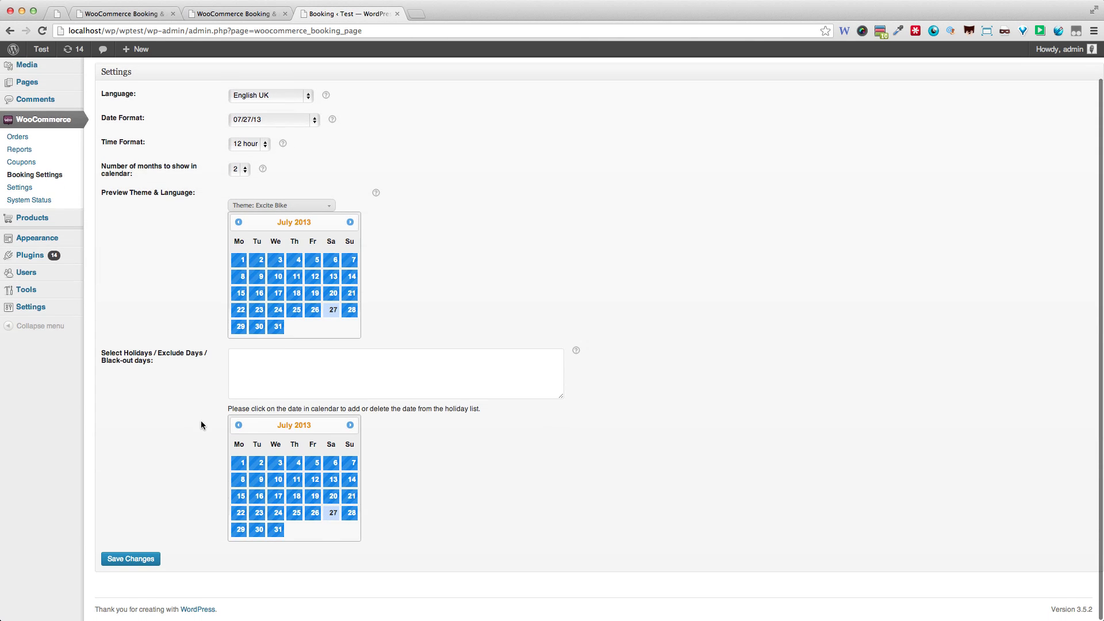
{"action": "left_click", "coordinate": [350, 426]}
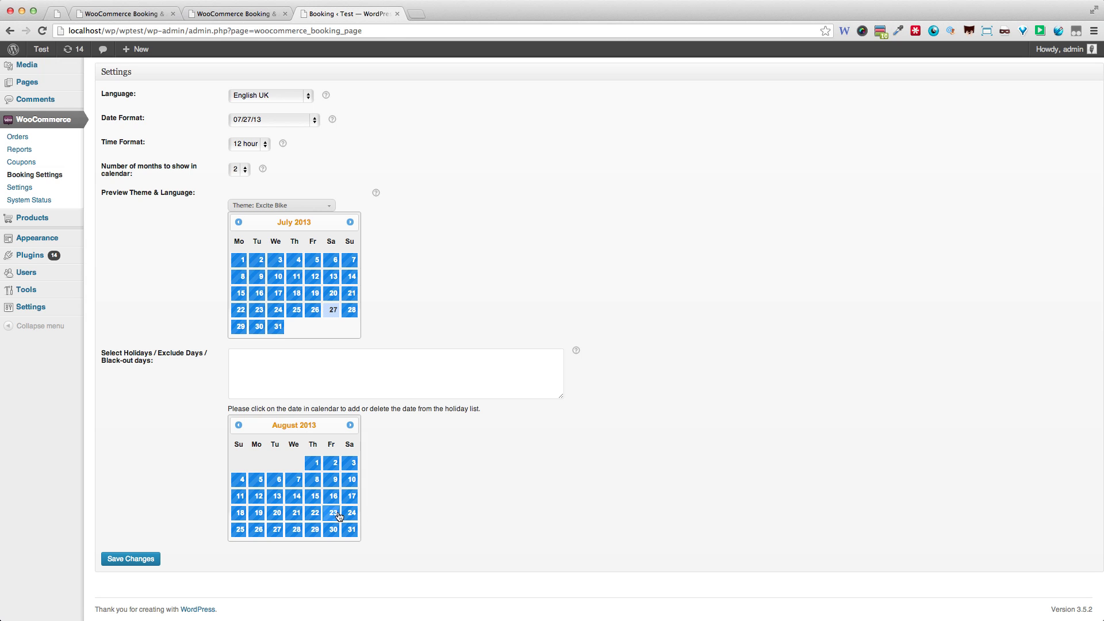
{"action": "left_click", "coordinate": [312, 498]}
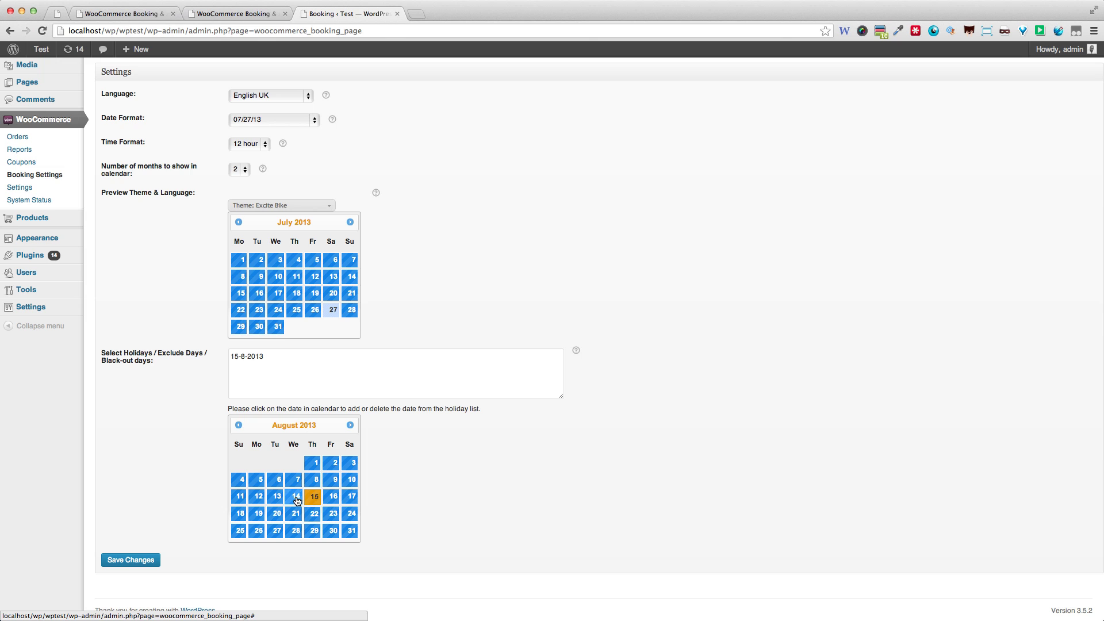
{"action": "left_click", "coordinate": [248, 498]}
{"action": "left_click", "coordinate": [258, 497]}
{"action": "left_click", "coordinate": [276, 497]}
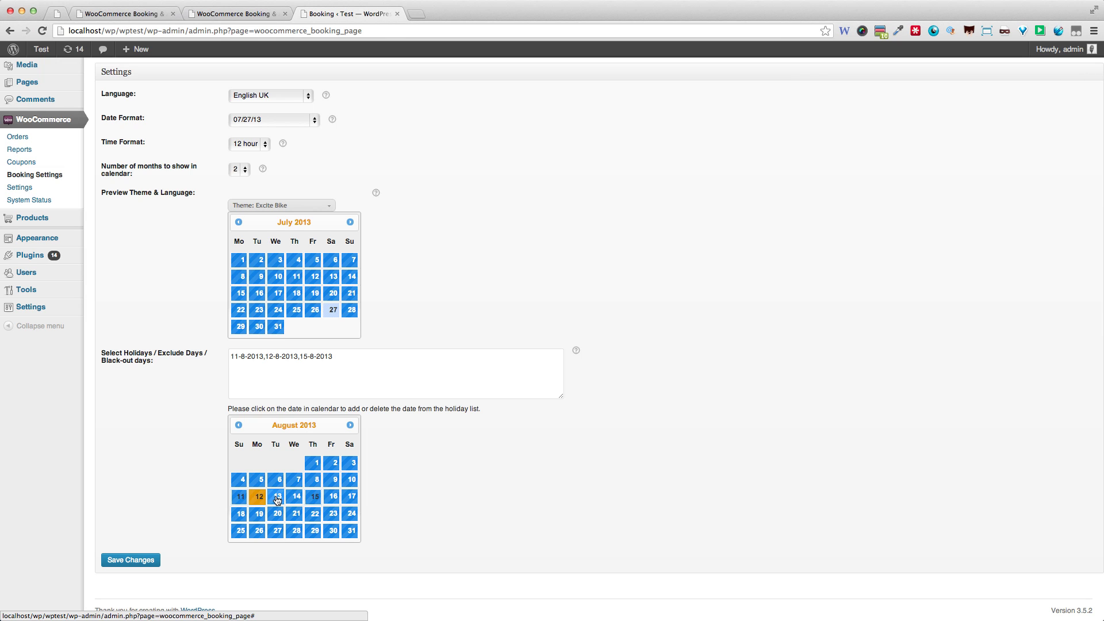
{"action": "left_click", "coordinate": [313, 497]}
{"action": "left_click", "coordinate": [289, 504]}
{"action": "left_click", "coordinate": [332, 498]}
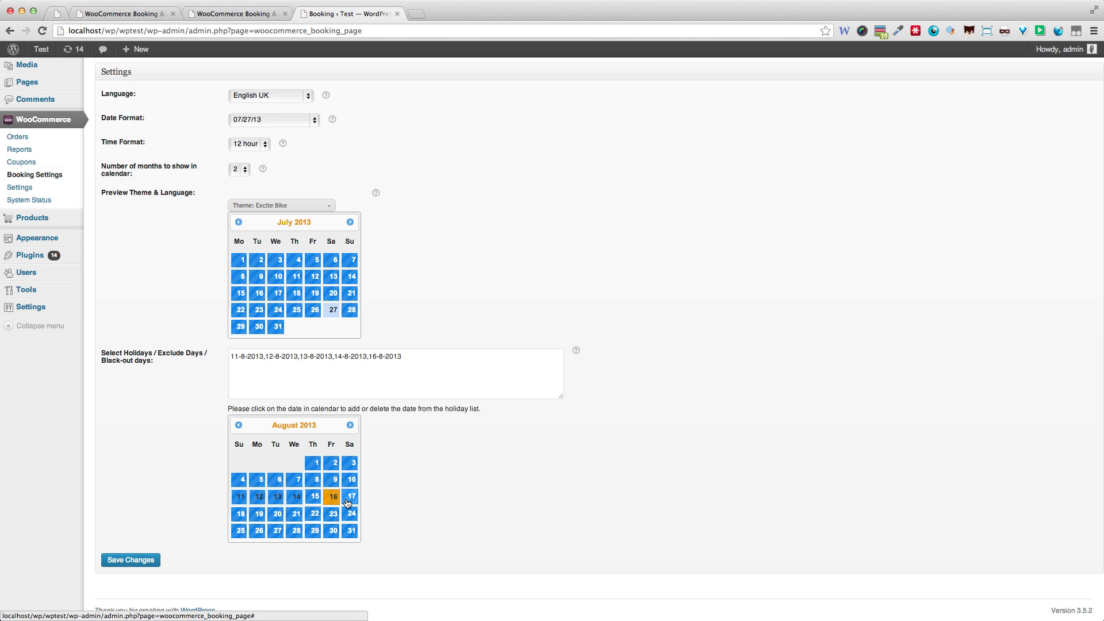
{"action": "left_click", "coordinate": [348, 501]}
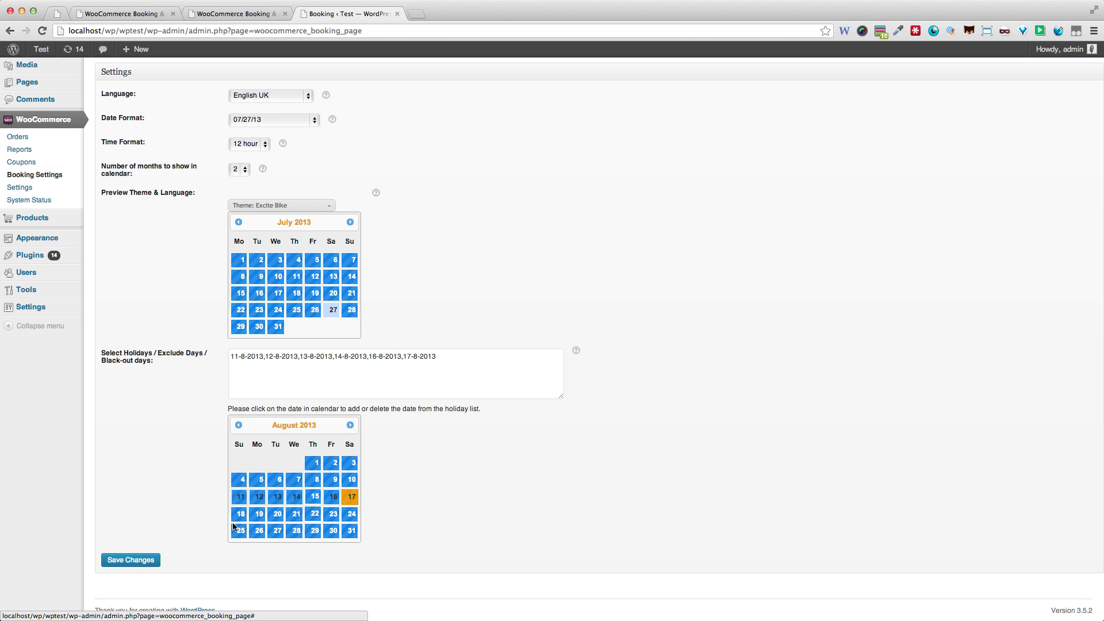
{"action": "left_click", "coordinate": [314, 497]}
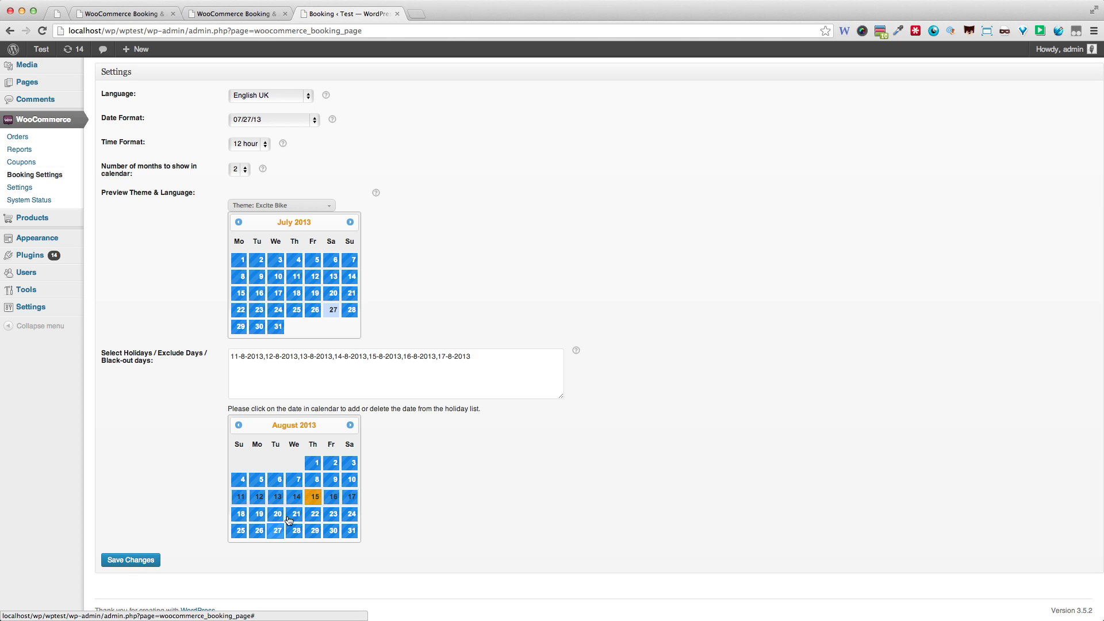
{"action": "left_click", "coordinate": [139, 561]}
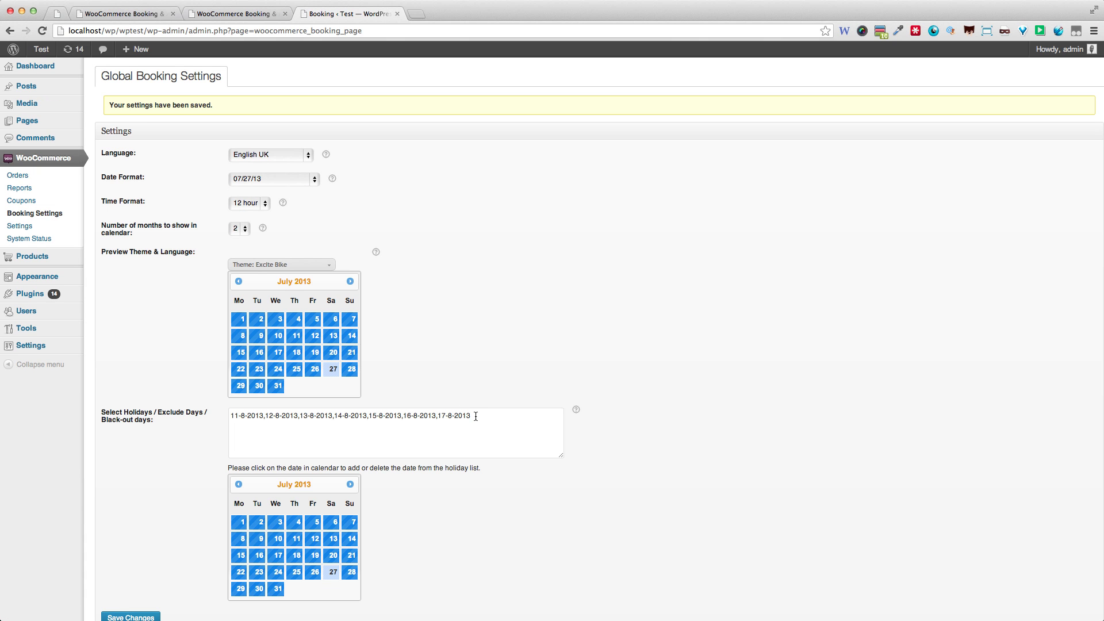
Step: Check the saved holiday dates in the August 2013 calendar and save the booking settings again
{"action": "left_click_drag", "start_coordinate": [476, 417], "coordinate": [230, 416]}
{"action": "left_click", "coordinate": [350, 485]}
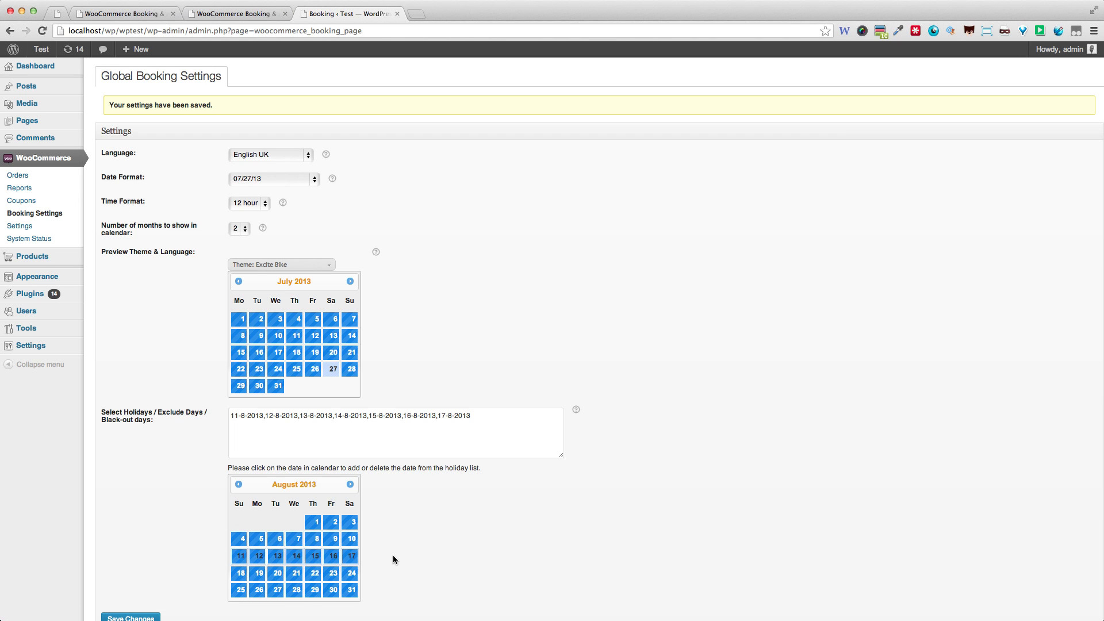
{"action": "scroll", "coordinate": [393, 556], "scroll_direction": "down", "scroll_amount": 1}
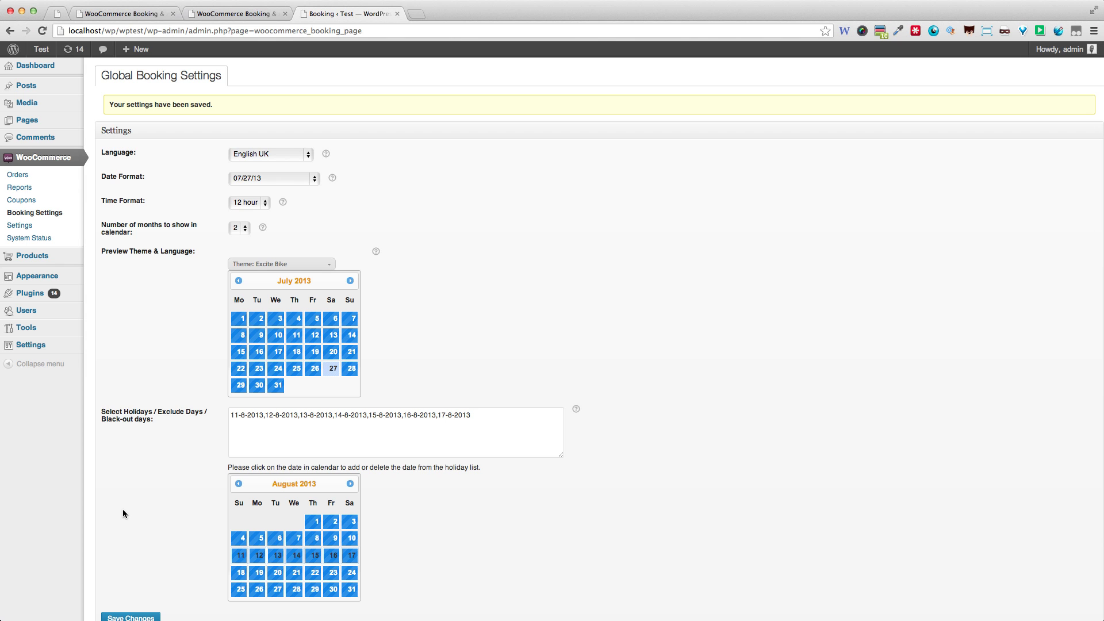
{"action": "scroll", "coordinate": [126, 518], "scroll_direction": "down", "scroll_amount": 2}
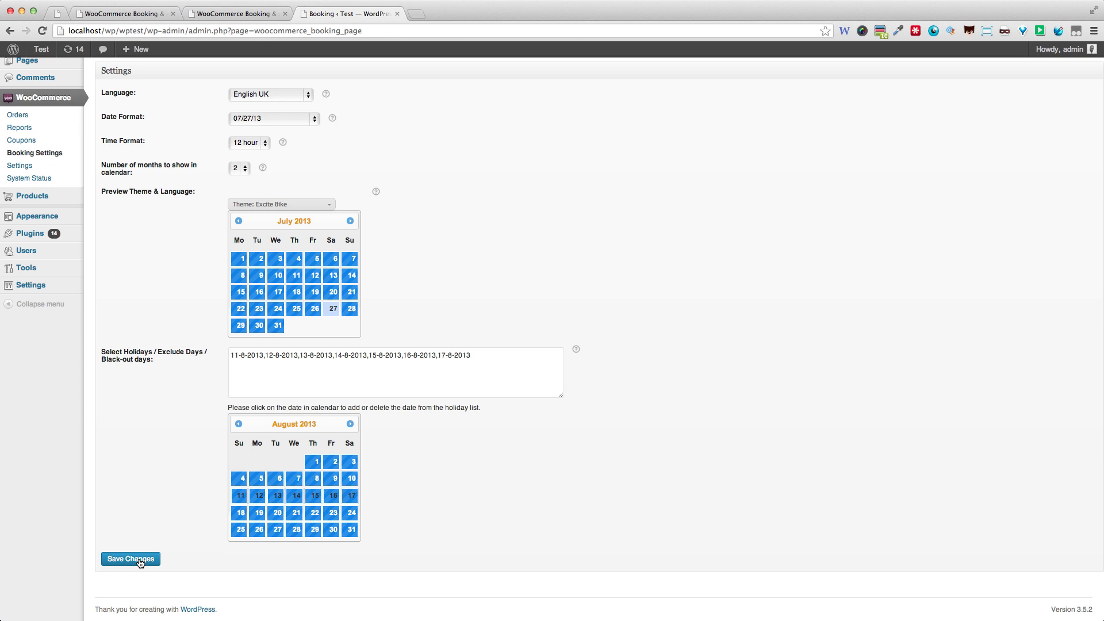
{"action": "left_click", "coordinate": [139, 561]}
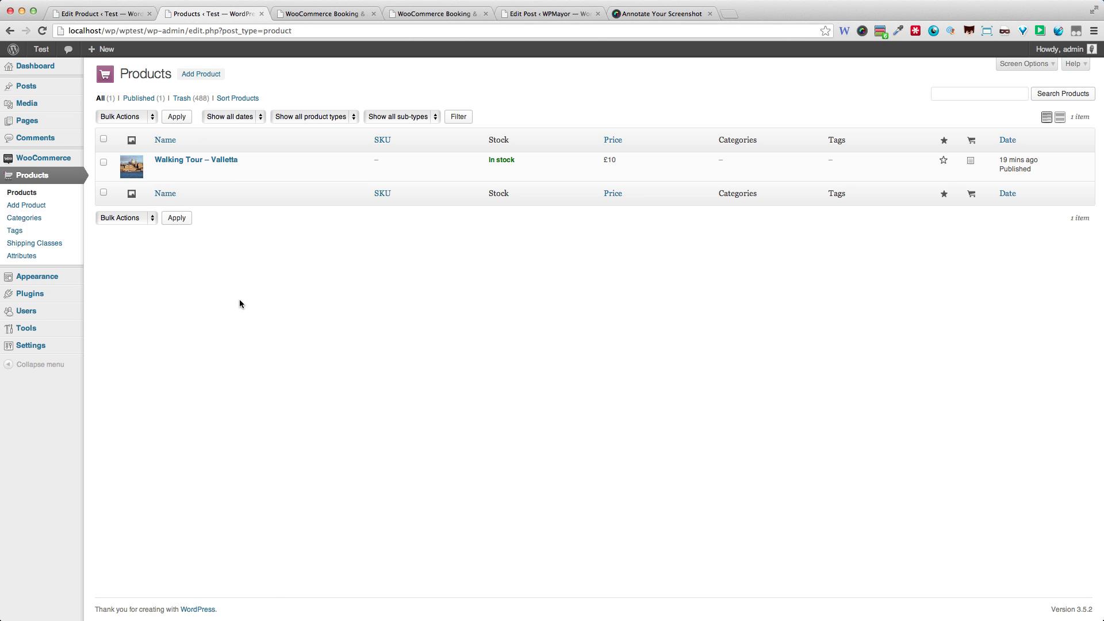
Step: Open the Walking Tour – Valletta product for editing and examine its descriptions, prices, featured image and Booking options
{"action": "mouse_move", "coordinate": [181, 176]}
{"action": "left_click", "coordinate": [188, 172]}
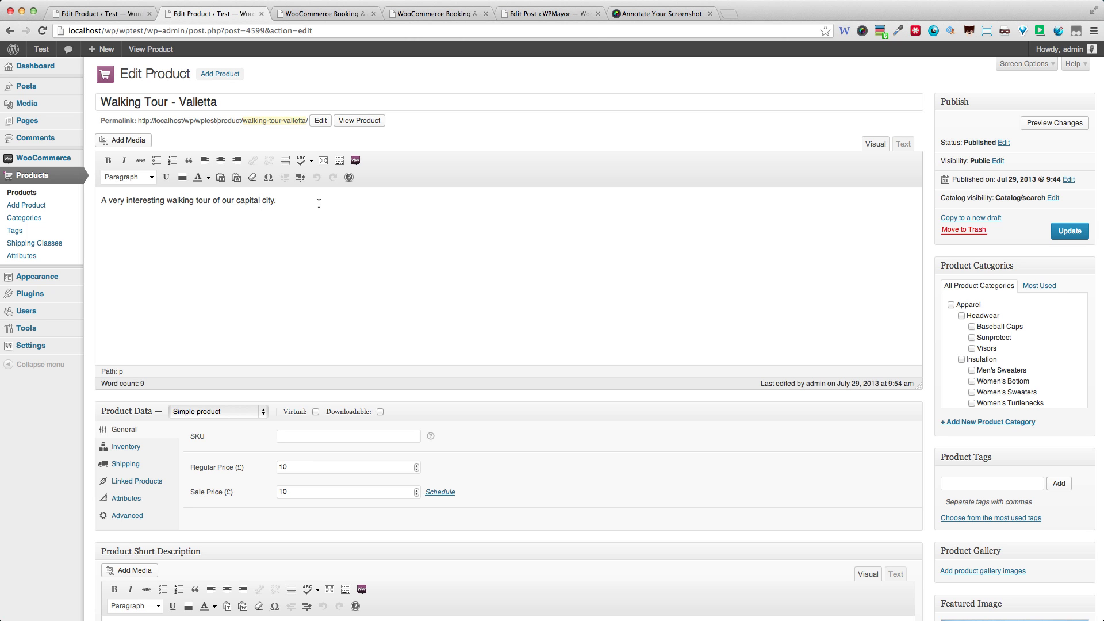
{"action": "key", "text": "ctrl+a"}
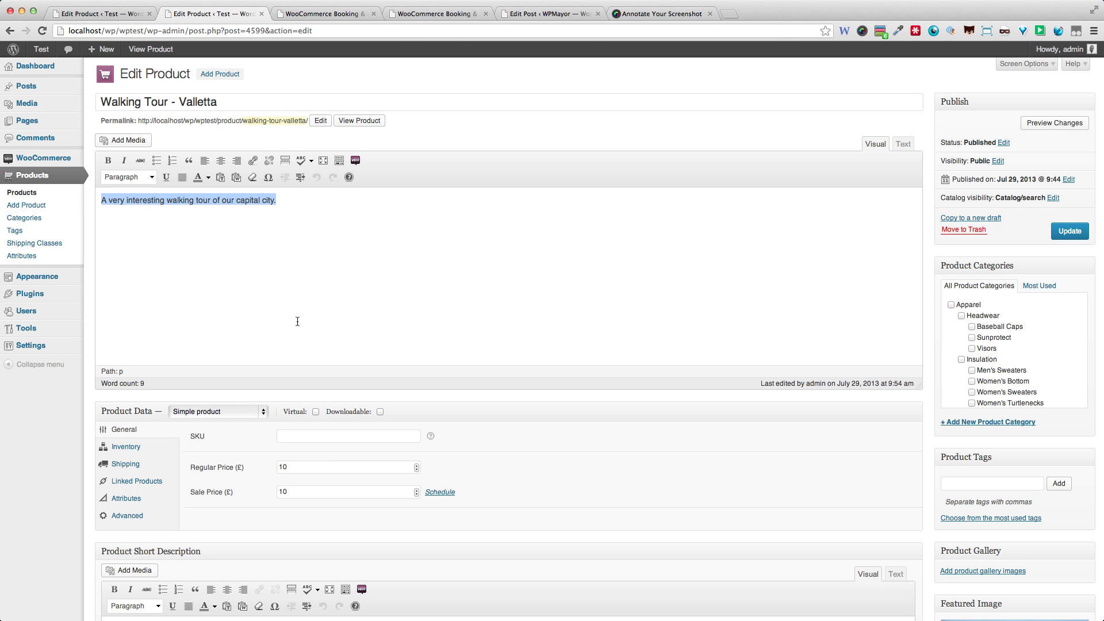
{"action": "scroll", "coordinate": [296, 321], "scroll_direction": "down", "scroll_amount": 4}
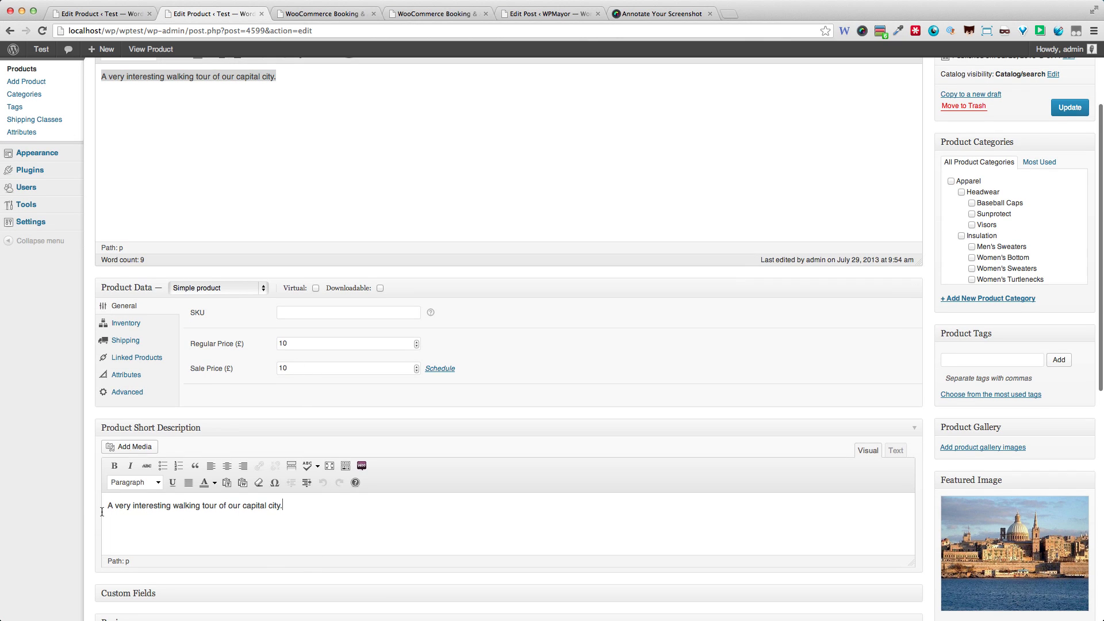
{"action": "scroll", "coordinate": [728, 484], "scroll_direction": "down", "scroll_amount": 1}
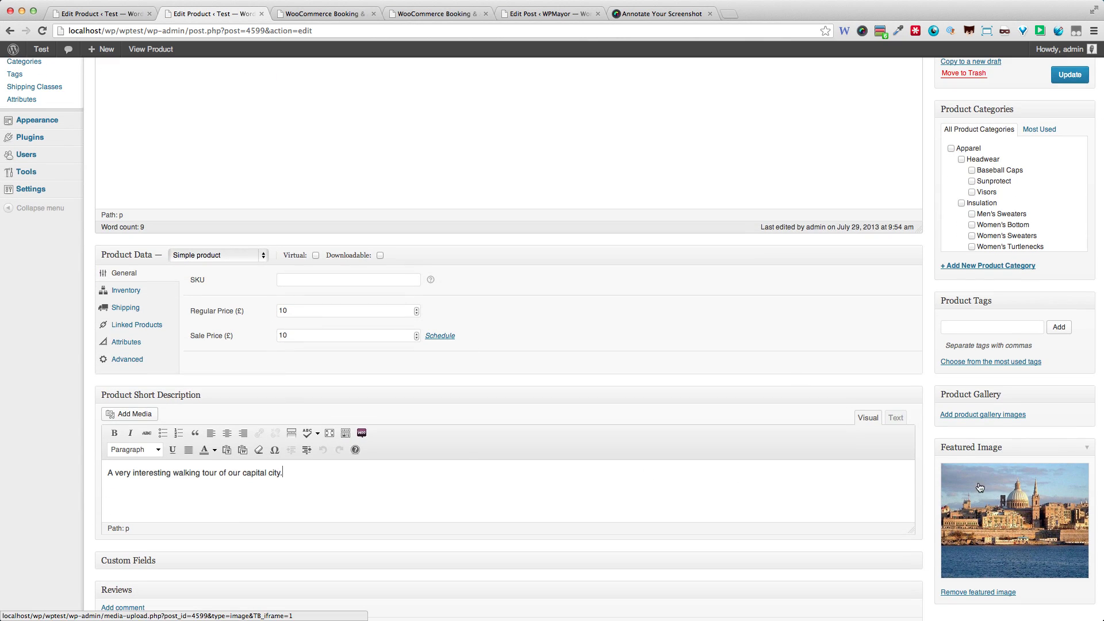
{"action": "scroll", "coordinate": [941, 458], "scroll_direction": "down", "scroll_amount": 7}
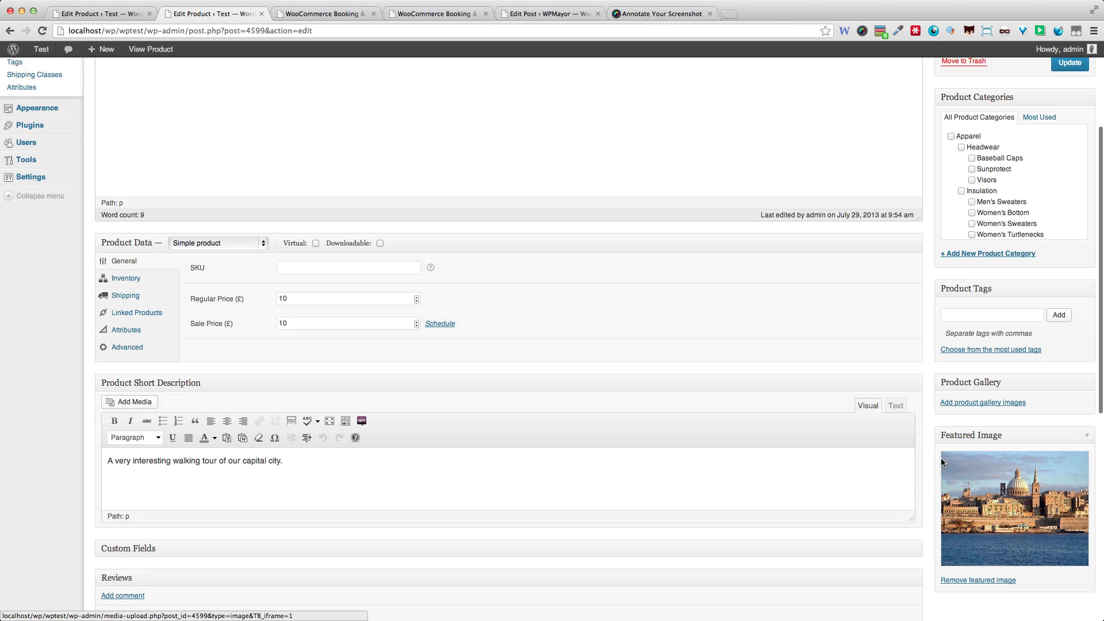
{"action": "scroll", "coordinate": [483, 442], "scroll_direction": "down", "scroll_amount": 6}
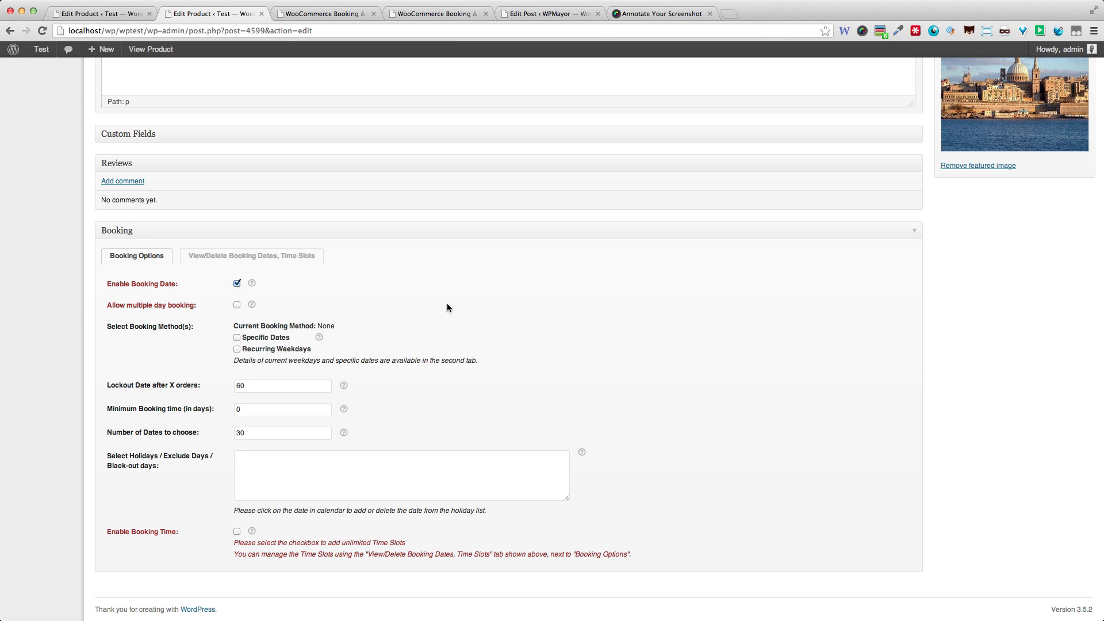
{"action": "scroll", "coordinate": [436, 308], "scroll_direction": "up", "scroll_amount": 15}
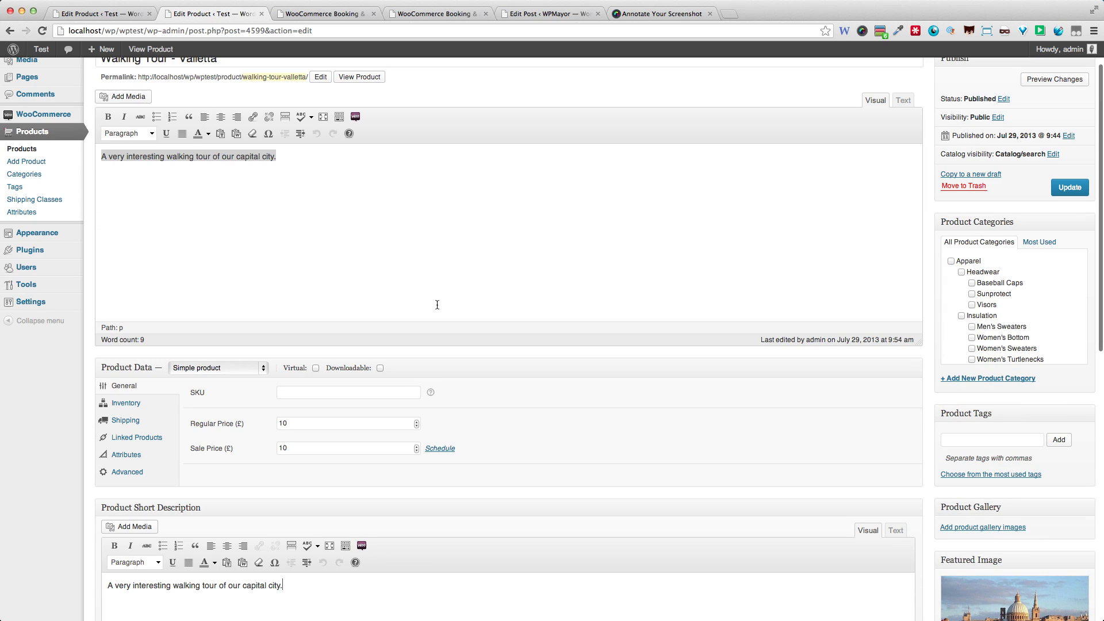
{"action": "scroll", "coordinate": [399, 299], "scroll_direction": "down", "scroll_amount": 1}
{"action": "scroll", "coordinate": [399, 302], "scroll_direction": "down", "scroll_amount": 11}
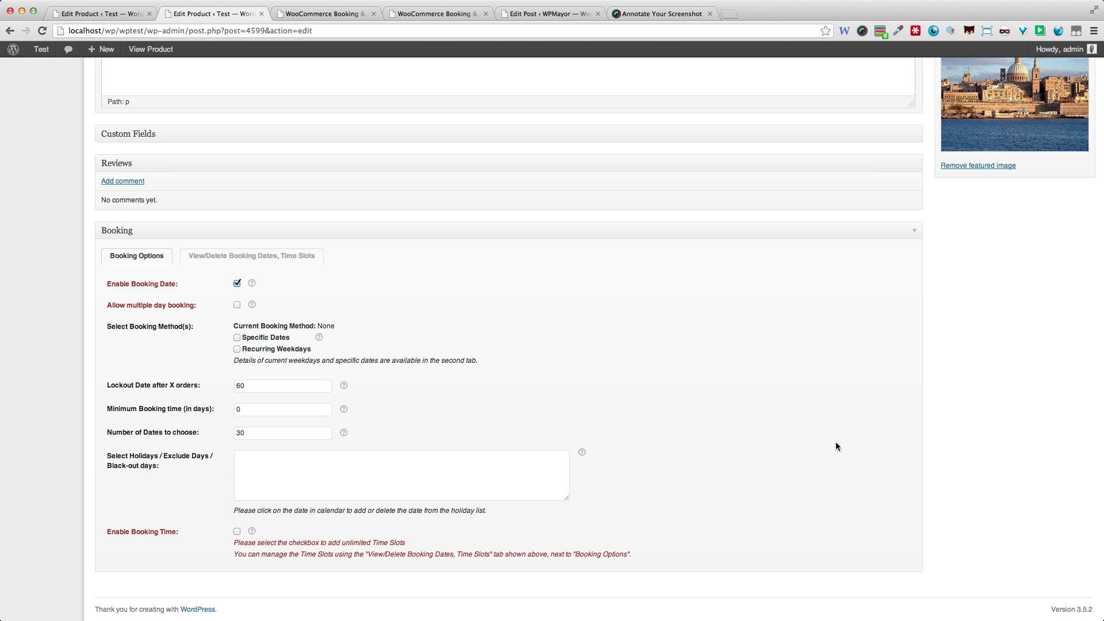
{"action": "scroll", "coordinate": [969, 437], "scroll_direction": "up", "scroll_amount": 15}
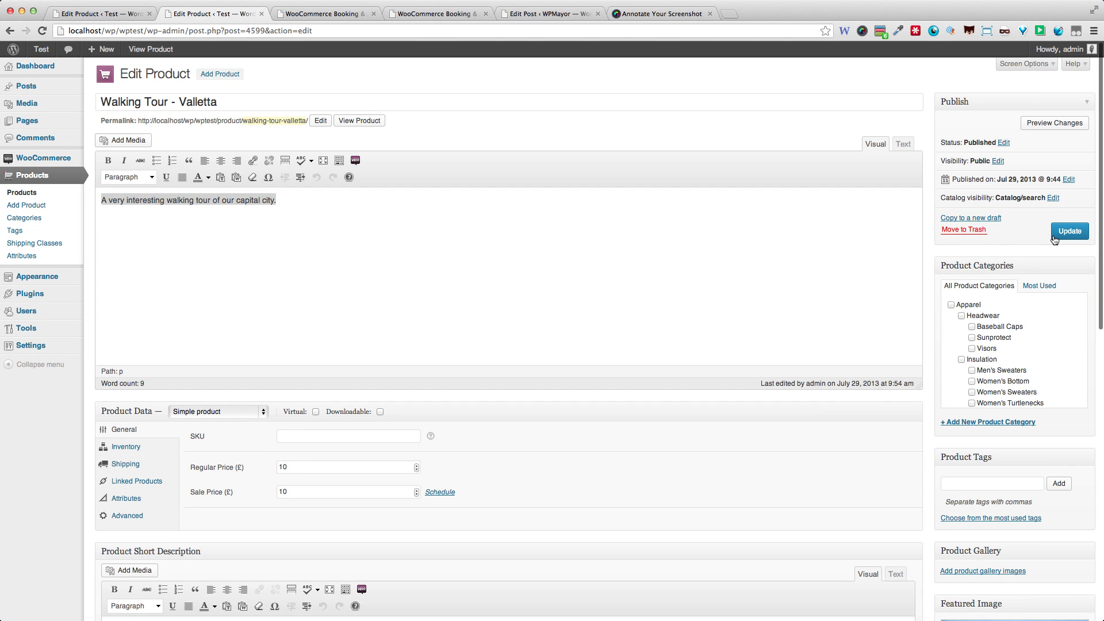
Step: Update the Walking Tour – Valletta product and view its shop page in a separate browser tab
{"action": "left_click", "coordinate": [1069, 231]}
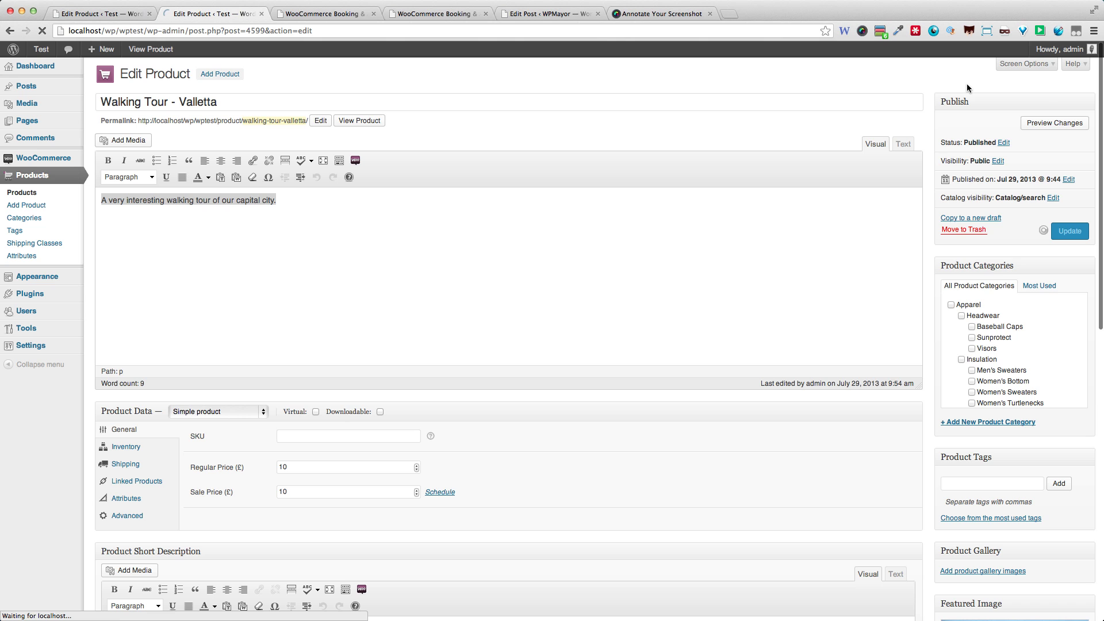
{"action": "right_click", "coordinate": [1048, 123]}
{"action": "left_click", "coordinate": [983, 128]}
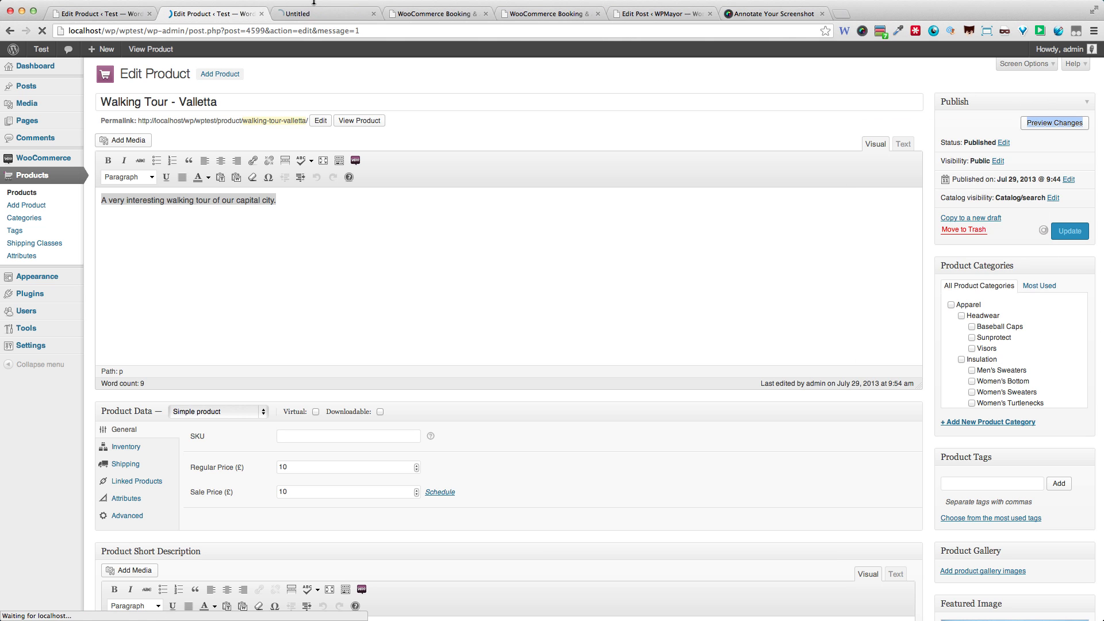
{"action": "left_click", "coordinate": [309, 13]}
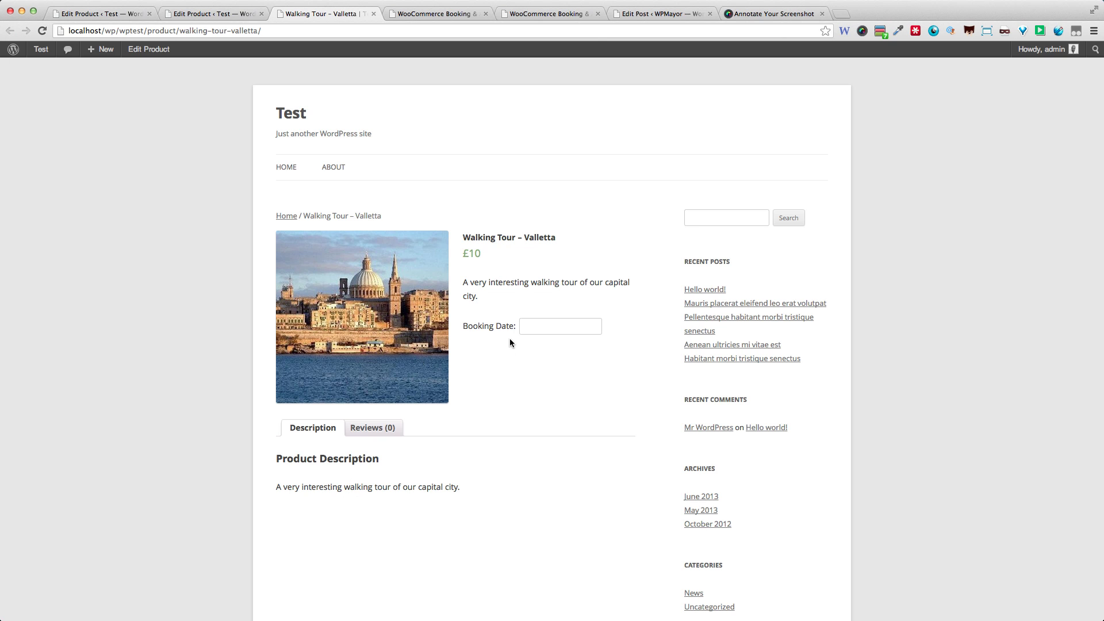
Step: Add the walking tour to the cart with the booking date 08/27/13 and view the cart
{"action": "left_click", "coordinate": [538, 329]}
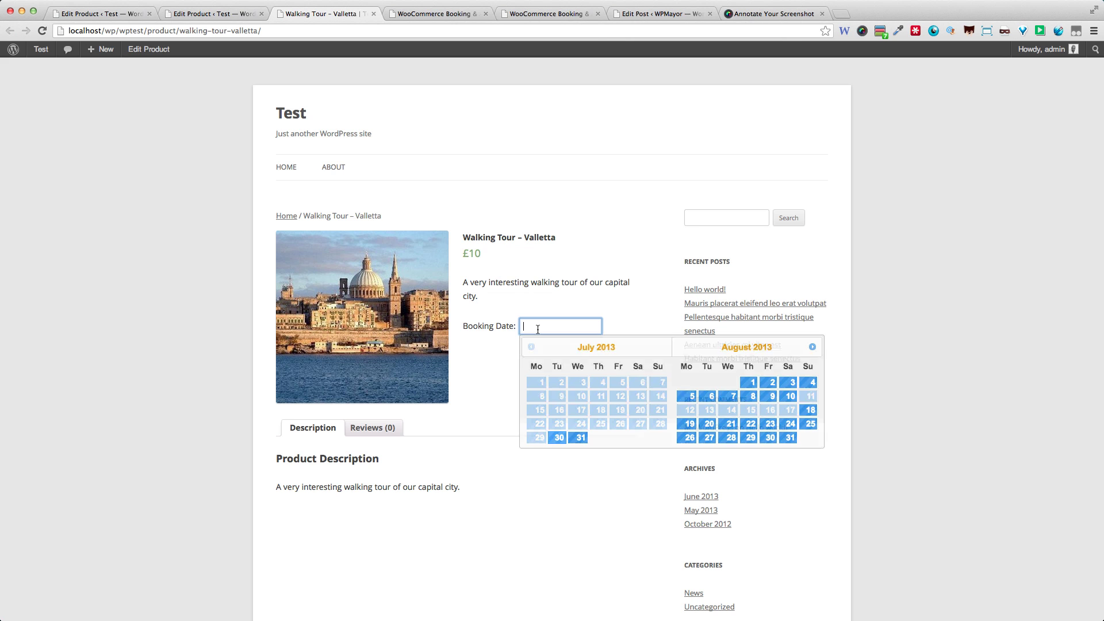
{"action": "left_click", "coordinate": [709, 438]}
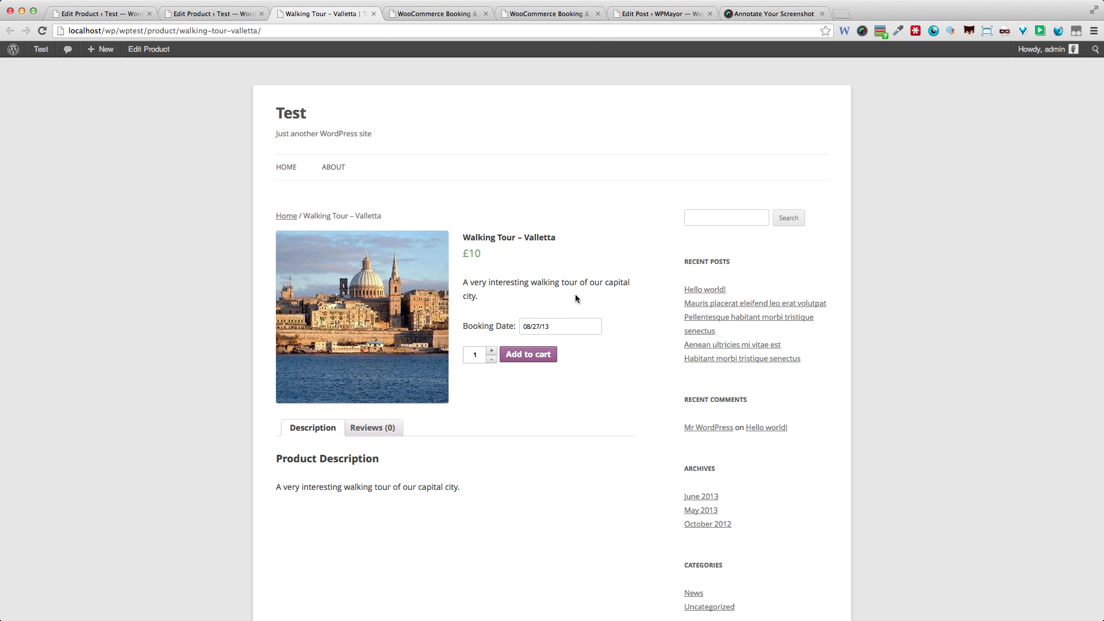
{"action": "left_click", "coordinate": [526, 358]}
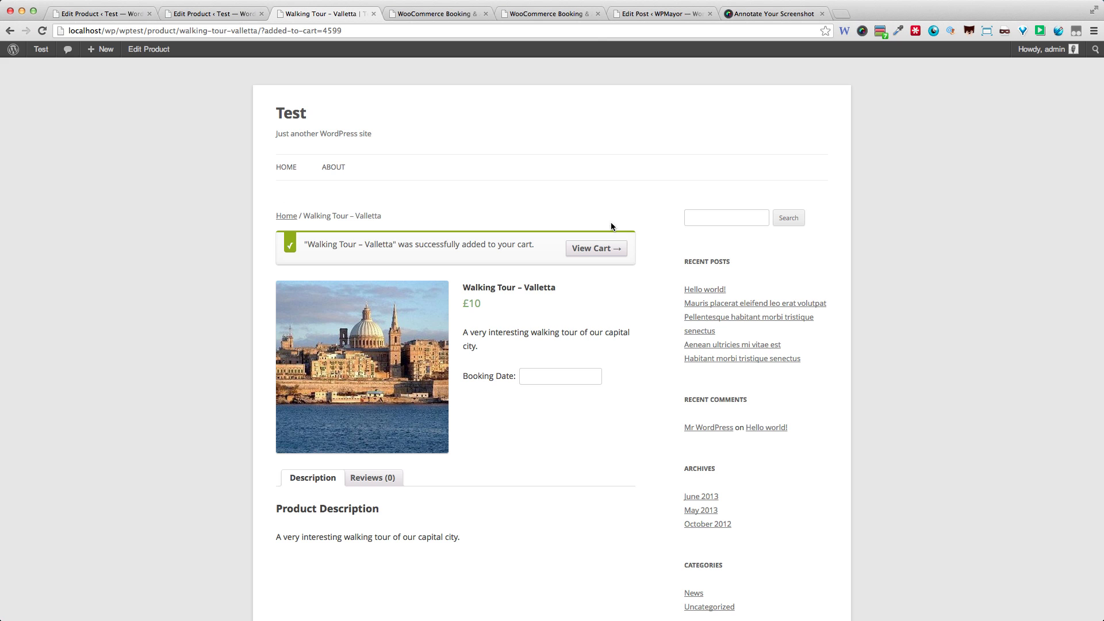
{"action": "left_click", "coordinate": [615, 249]}
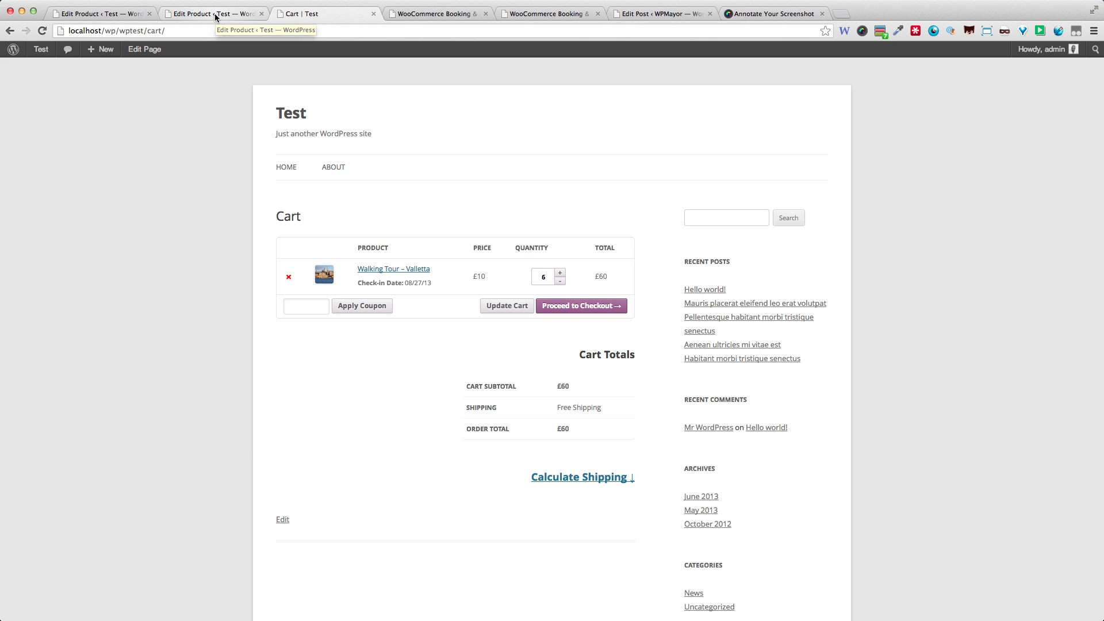
Step: Return to the Walking Tour – Valletta product editor and examine its Booking options and the blacked-out dates in the August 2013 holiday calendar
{"action": "left_click", "coordinate": [215, 14]}
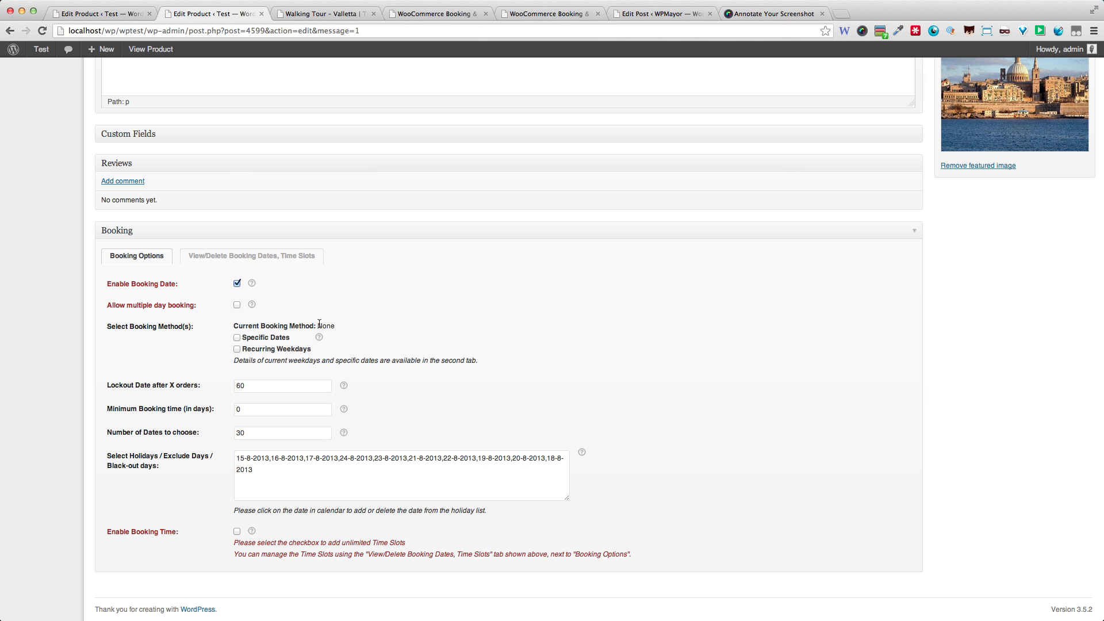
{"action": "scroll", "coordinate": [323, 324], "scroll_direction": "up", "scroll_amount": 10}
{"action": "scroll", "coordinate": [322, 324], "scroll_direction": "up", "scroll_amount": 5}
{"action": "scroll", "coordinate": [323, 324], "scroll_direction": "down", "scroll_amount": 15}
{"action": "left_click", "coordinate": [403, 470]}
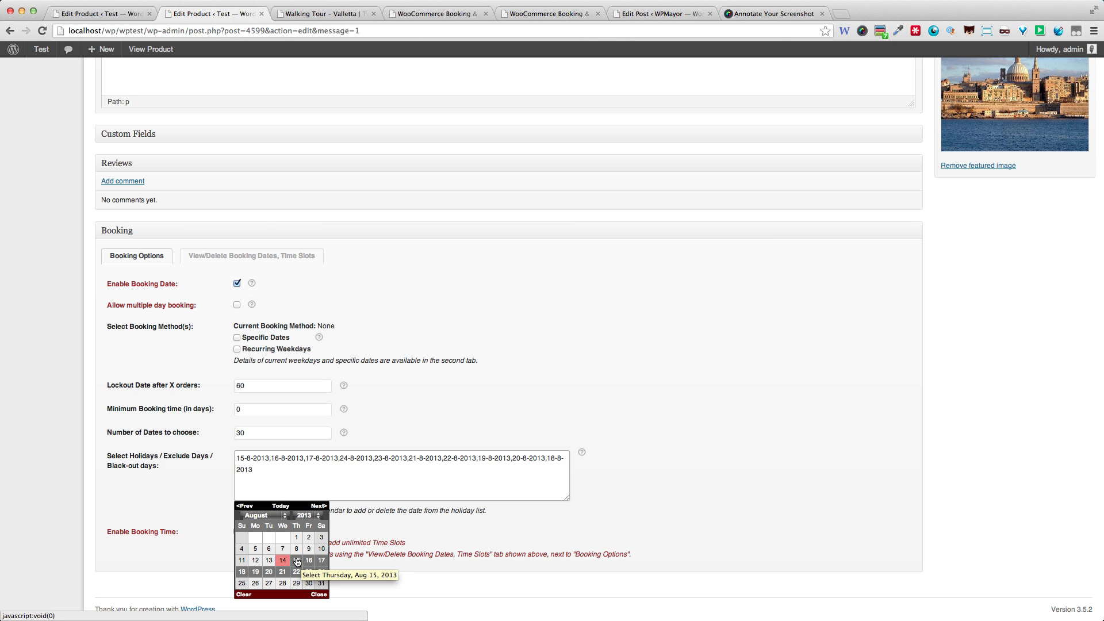
{"action": "left_click", "coordinate": [762, 424]}
{"action": "scroll", "coordinate": [1079, 272], "scroll_direction": "up", "scroll_amount": 15}
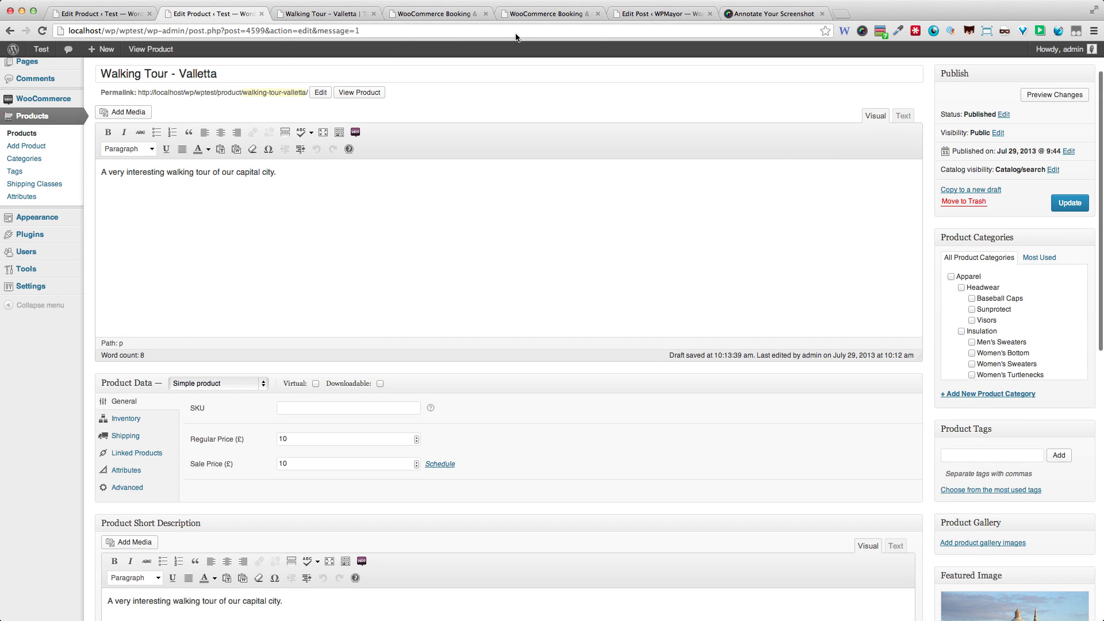
Step: Check which dates from July to September 2013 are bookable in the Booking Date calendar on the walking tour's shop page
{"action": "left_click", "coordinate": [281, 15]}
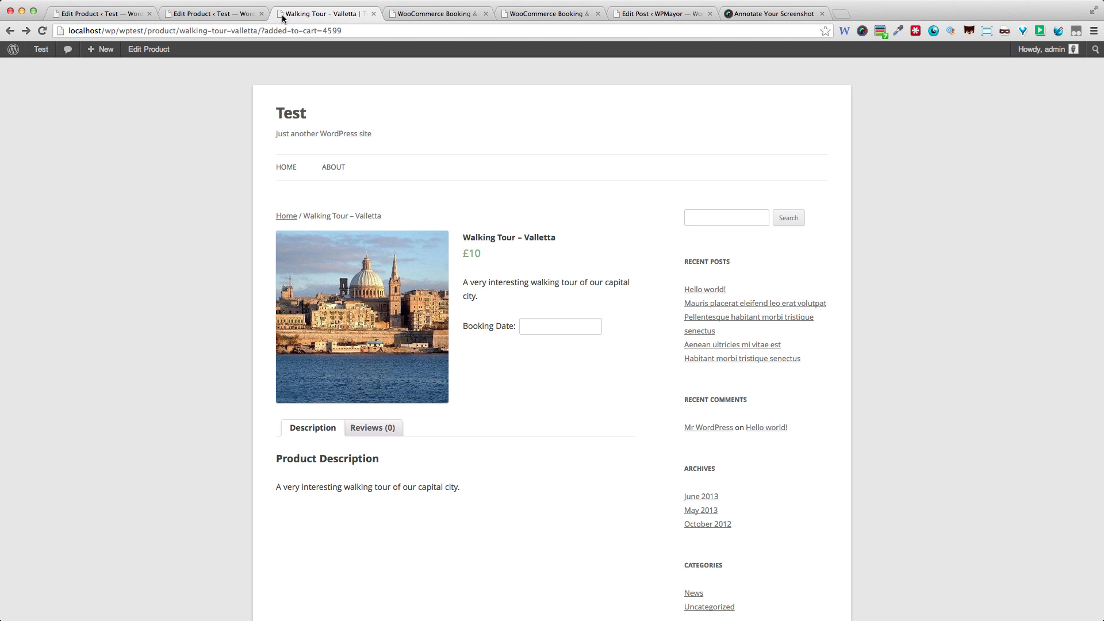
{"action": "left_click", "coordinate": [528, 331]}
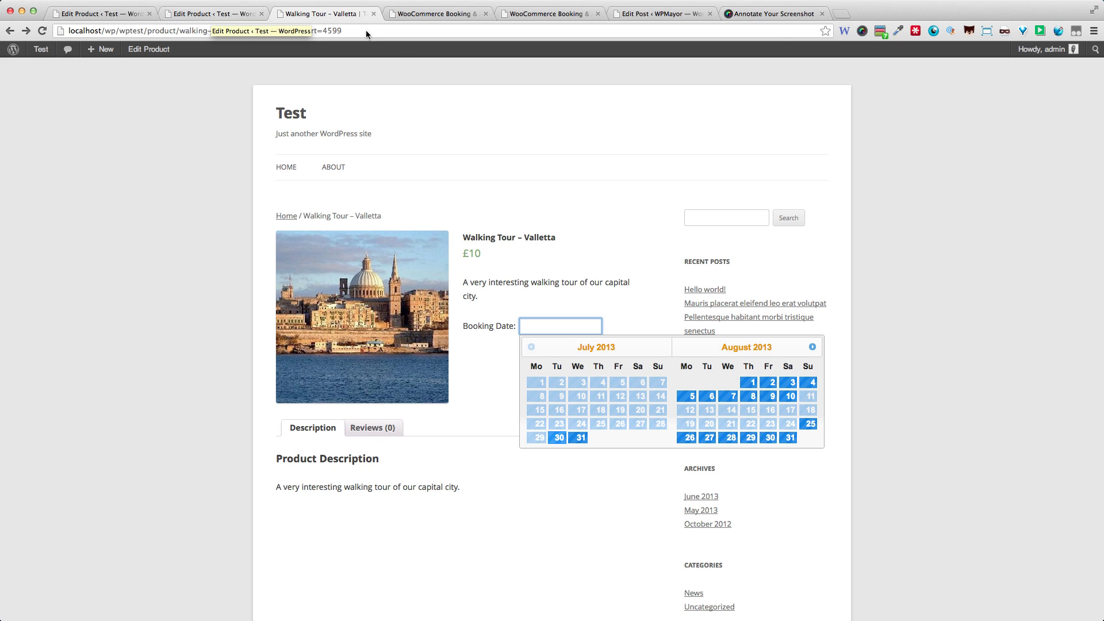
{"action": "left_click", "coordinate": [816, 346]}
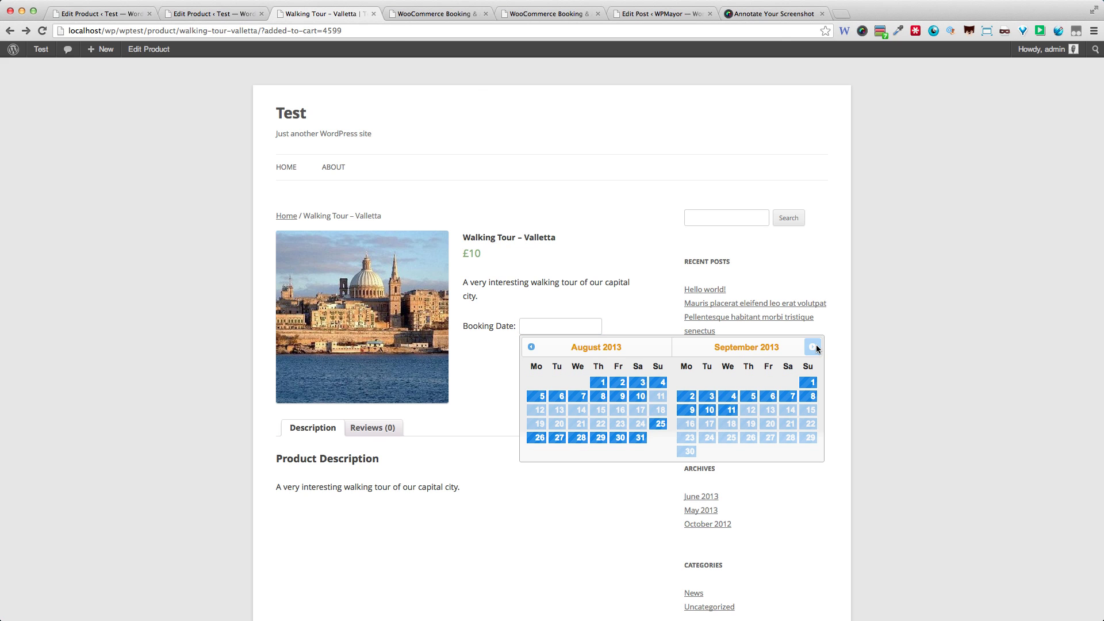
{"action": "left_click", "coordinate": [526, 348]}
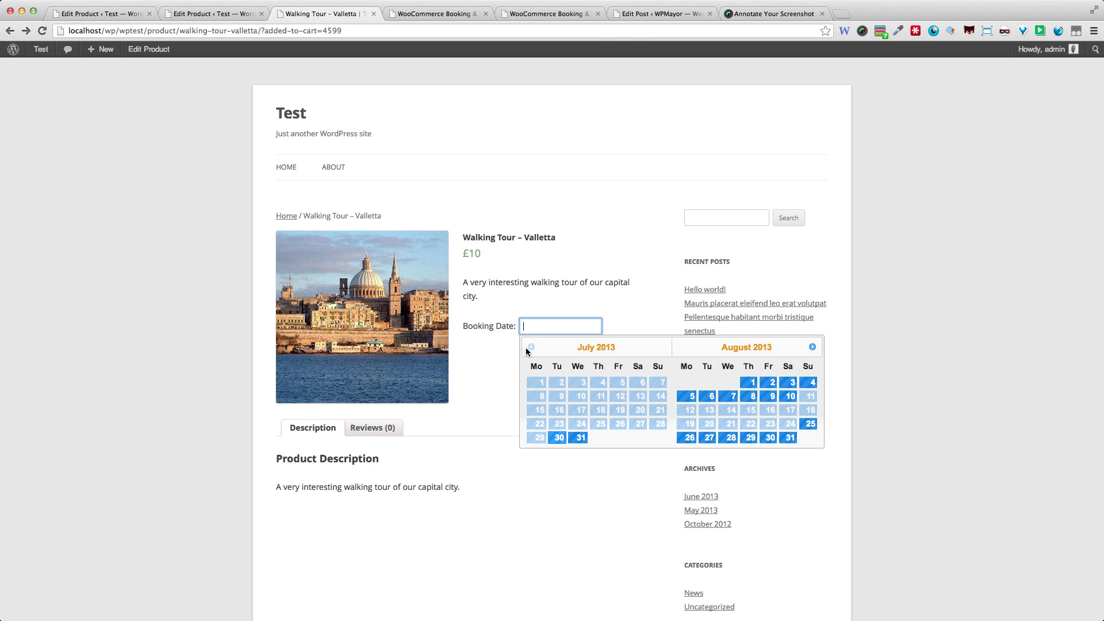
Step: Clear all holiday and black-out dates from the walking tour's Booking options in the product editor
{"action": "left_click", "coordinate": [216, 13]}
{"action": "left_click", "coordinate": [270, 541]}
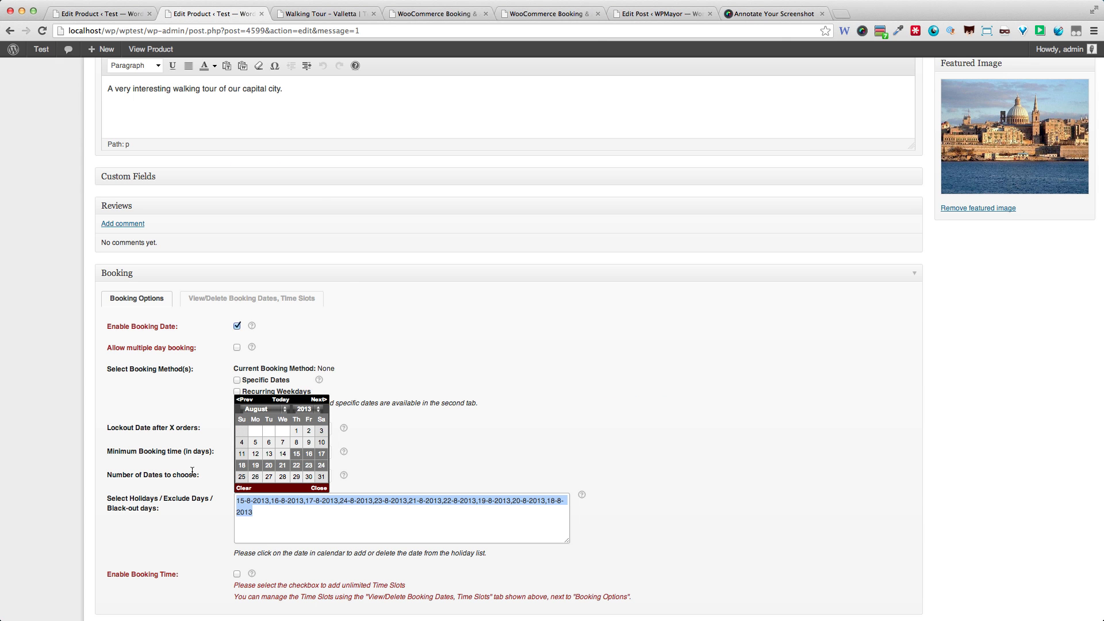
{"action": "key", "text": "BackSpace"}
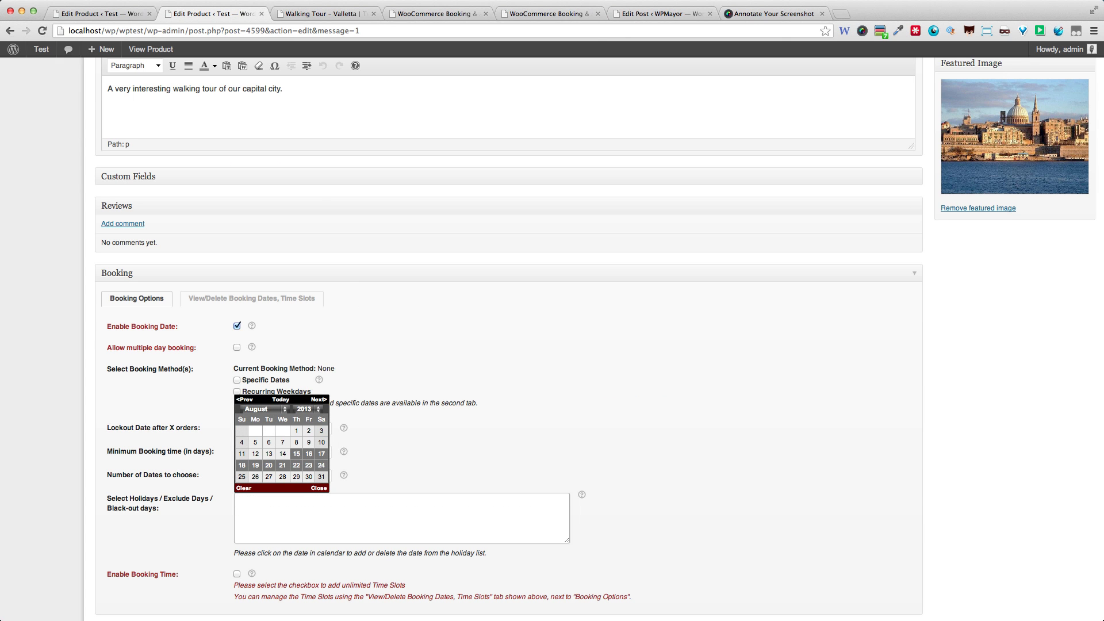
{"action": "left_click", "coordinate": [246, 487]}
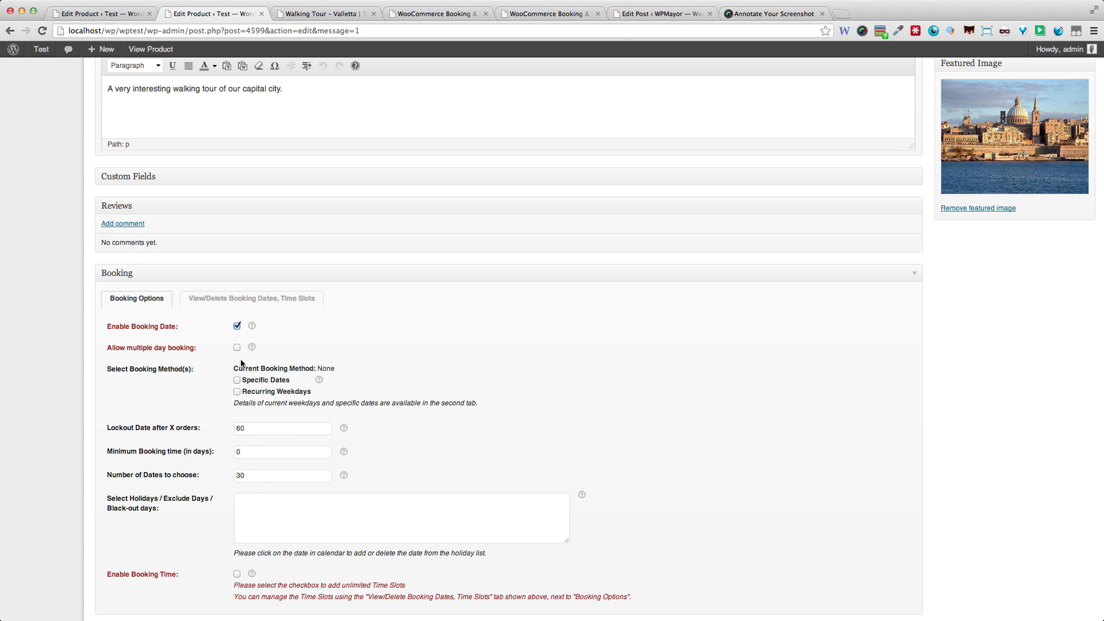
Step: Enable the Recurring Weekdays booking method for Monday and Wednesday and update the product
{"action": "left_click", "coordinate": [237, 392]}
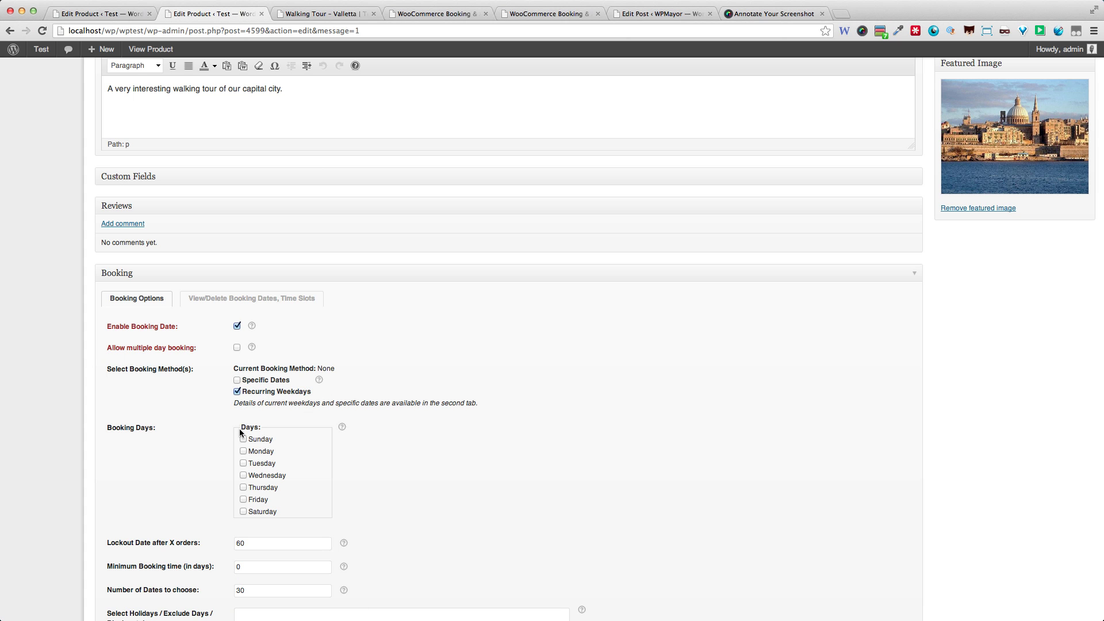
{"action": "left_click", "coordinate": [244, 452]}
{"action": "left_click", "coordinate": [243, 475]}
{"action": "scroll", "coordinate": [670, 437], "scroll_direction": "up", "scroll_amount": 15}
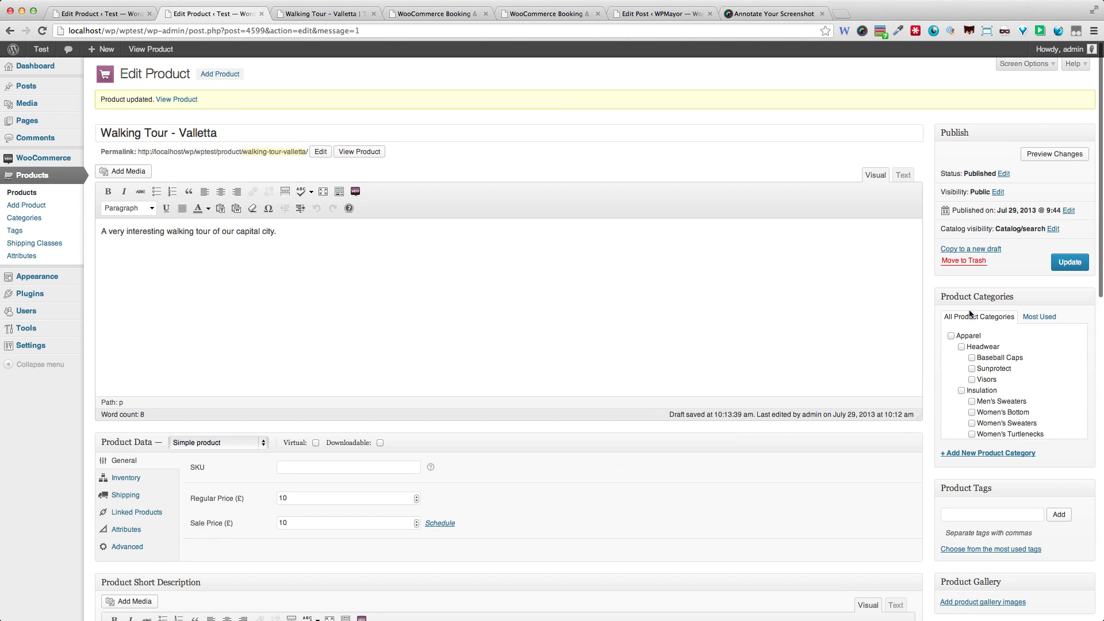
{"action": "left_click", "coordinate": [1069, 262]}
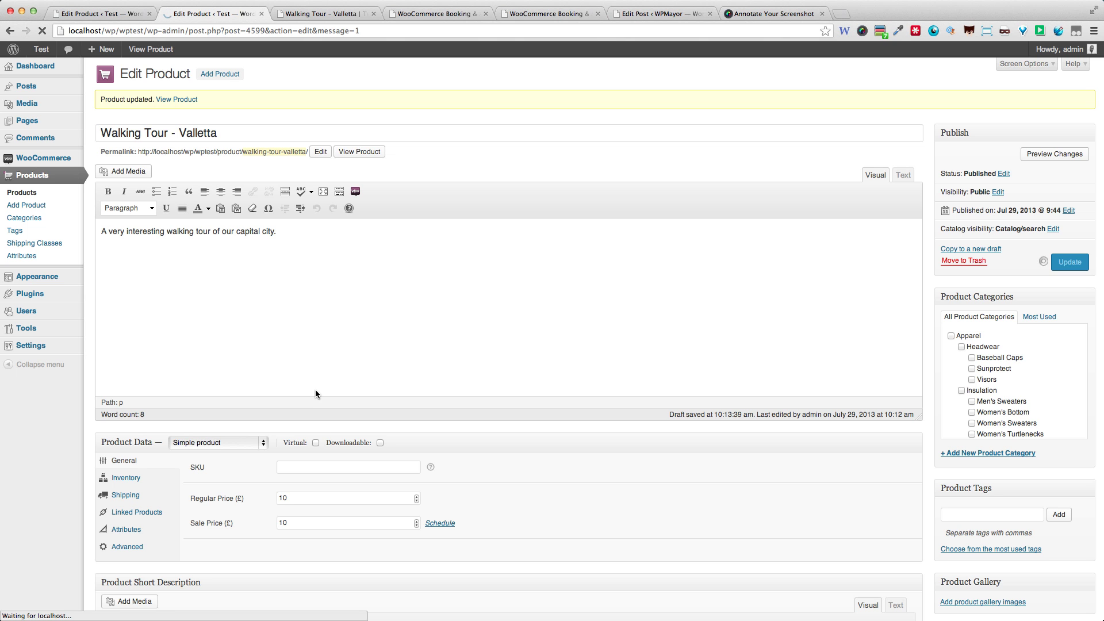
Step: Examine the saved recurring days in the booking slot list and check the reloaded shop page's Booking Date calendar against them
{"action": "scroll", "coordinate": [268, 377], "scroll_direction": "down", "scroll_amount": 15}
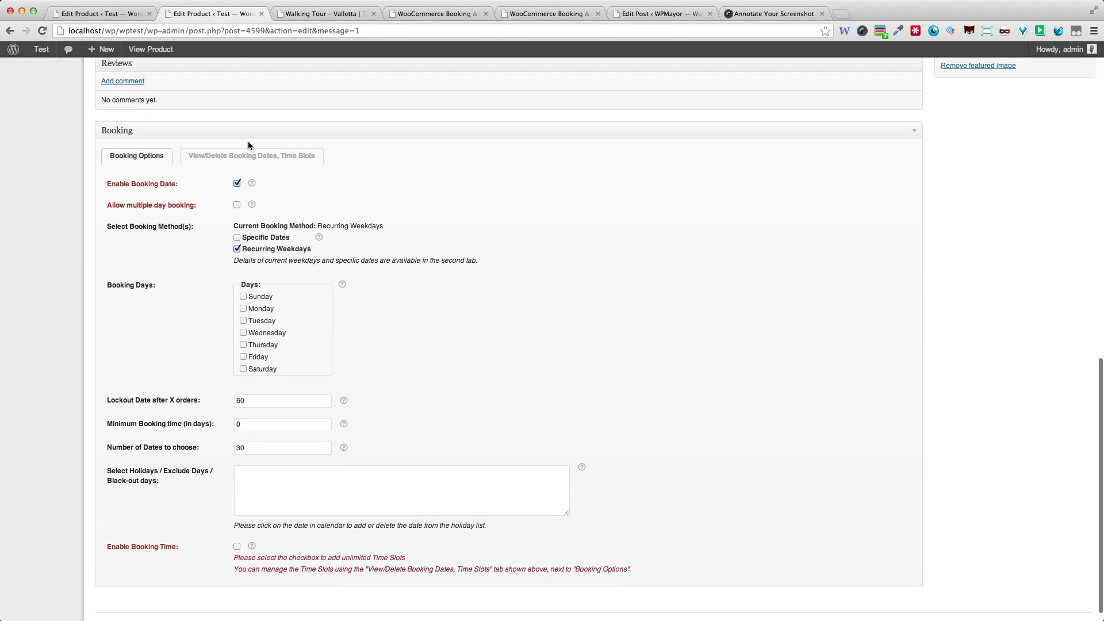
{"action": "left_click", "coordinate": [248, 155]}
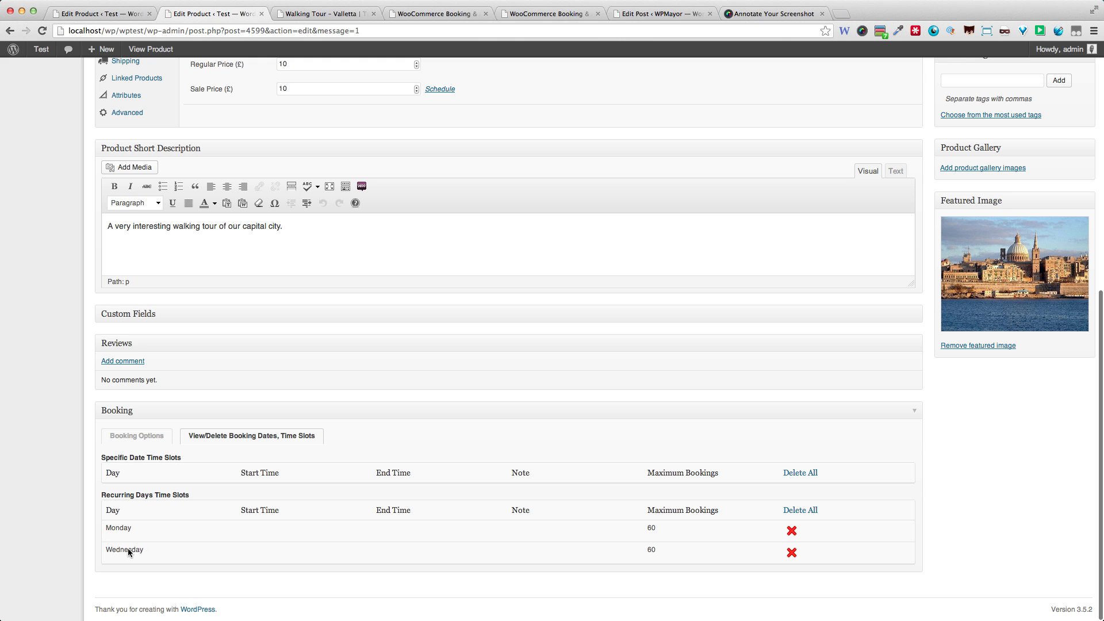
{"action": "left_click", "coordinate": [318, 14]}
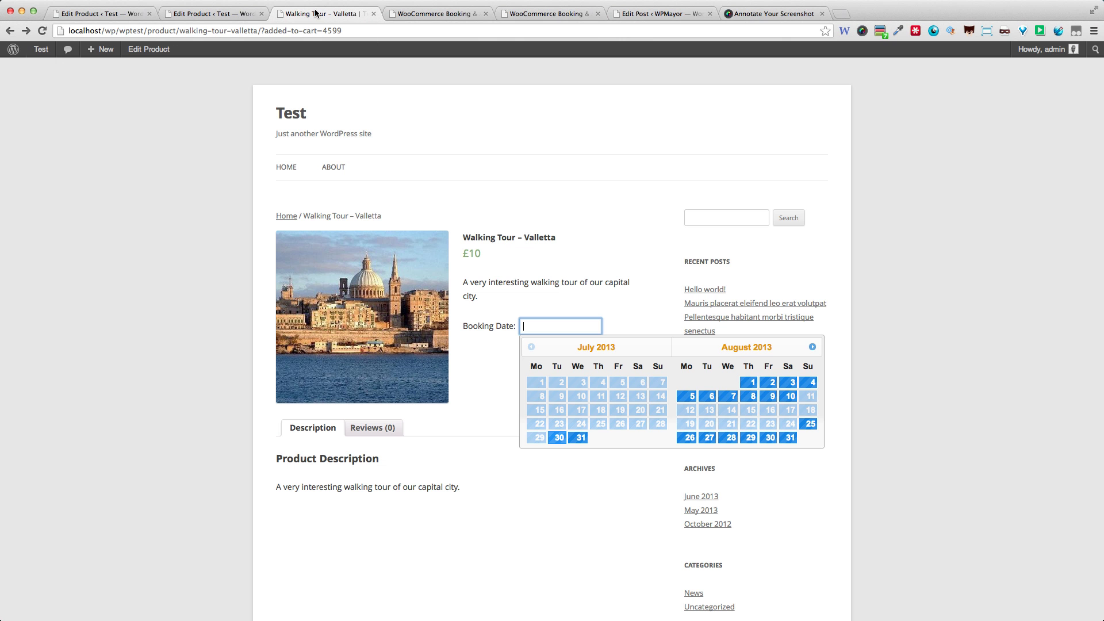
{"action": "key", "text": "super+r"}
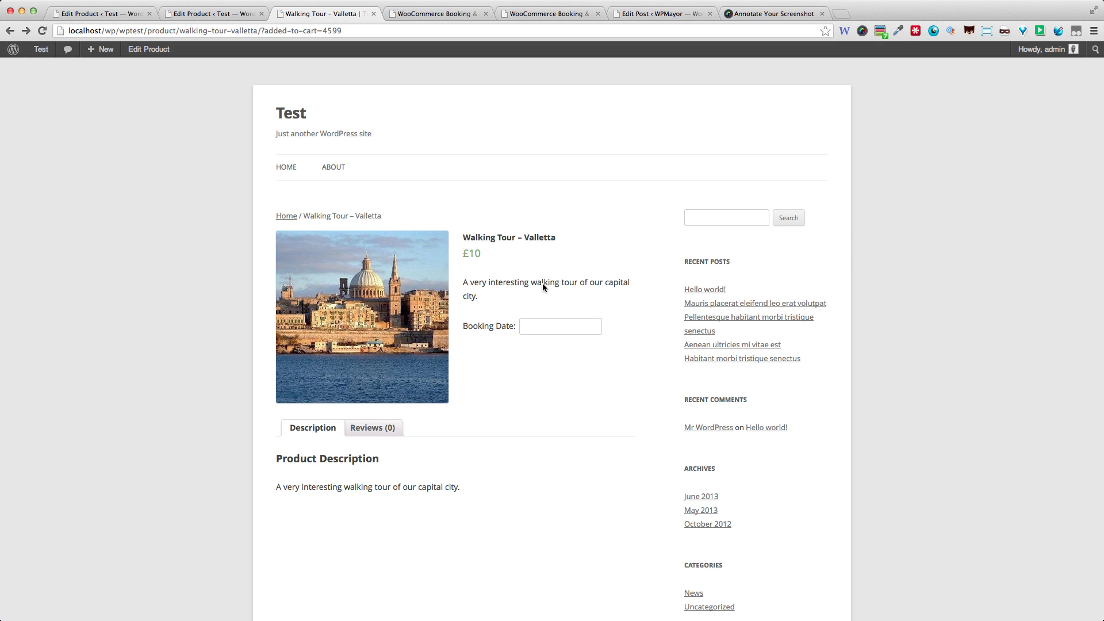
{"action": "left_click", "coordinate": [545, 321]}
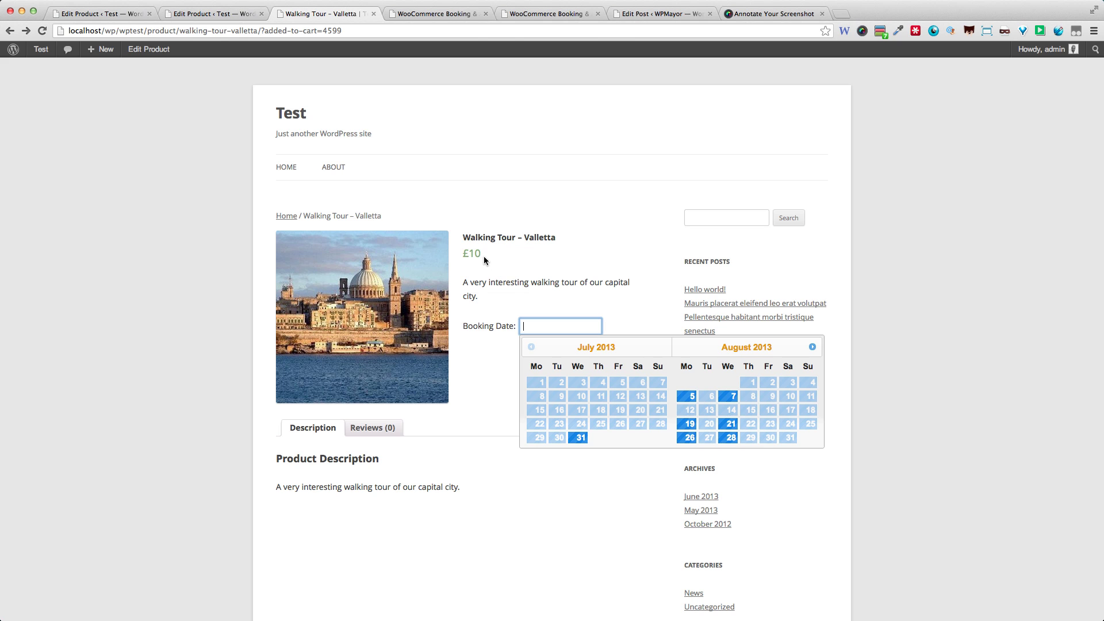
Step: Delete all recurring day time slots from the walking tour in the product editor and accept the confirmation
{"action": "left_click", "coordinate": [230, 14]}
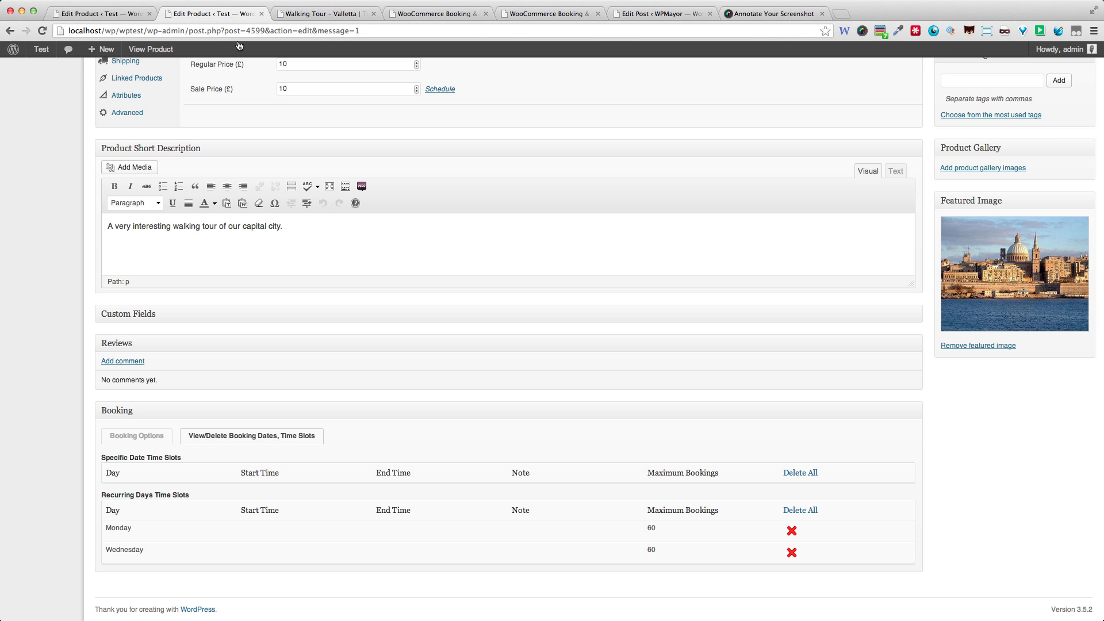
{"action": "left_click", "coordinate": [801, 510]}
{"action": "left_click", "coordinate": [640, 205]}
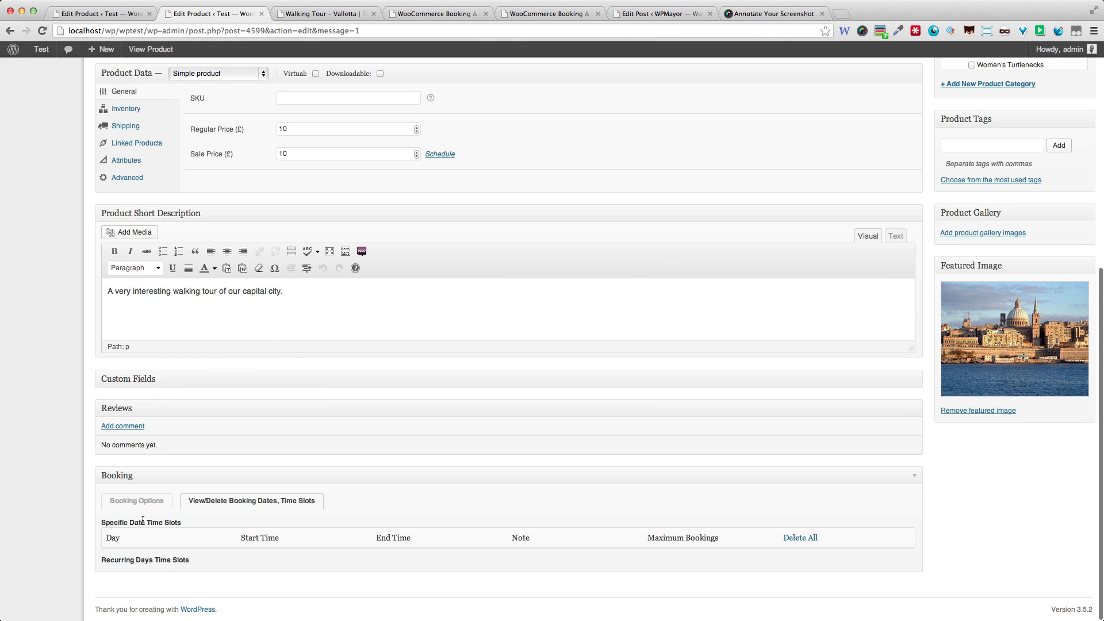
Step: Turn off the Recurring Weekdays booking method in the Booking options and update the product
{"action": "left_click", "coordinate": [136, 501]}
{"action": "scroll", "coordinate": [425, 468], "scroll_direction": "down", "scroll_amount": 5}
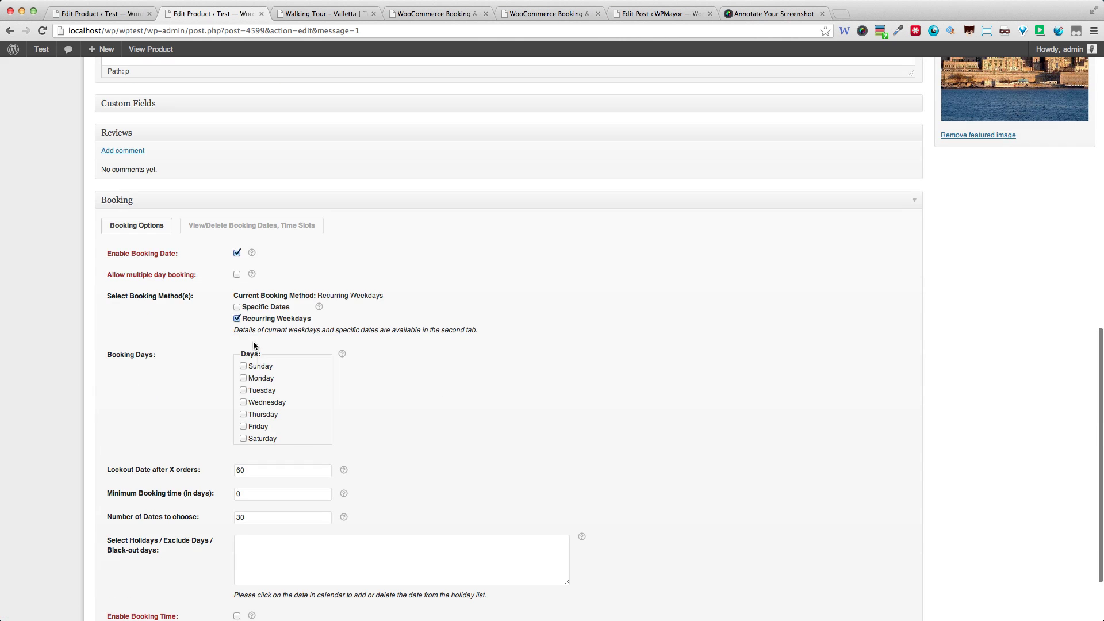
{"action": "left_click", "coordinate": [237, 319]}
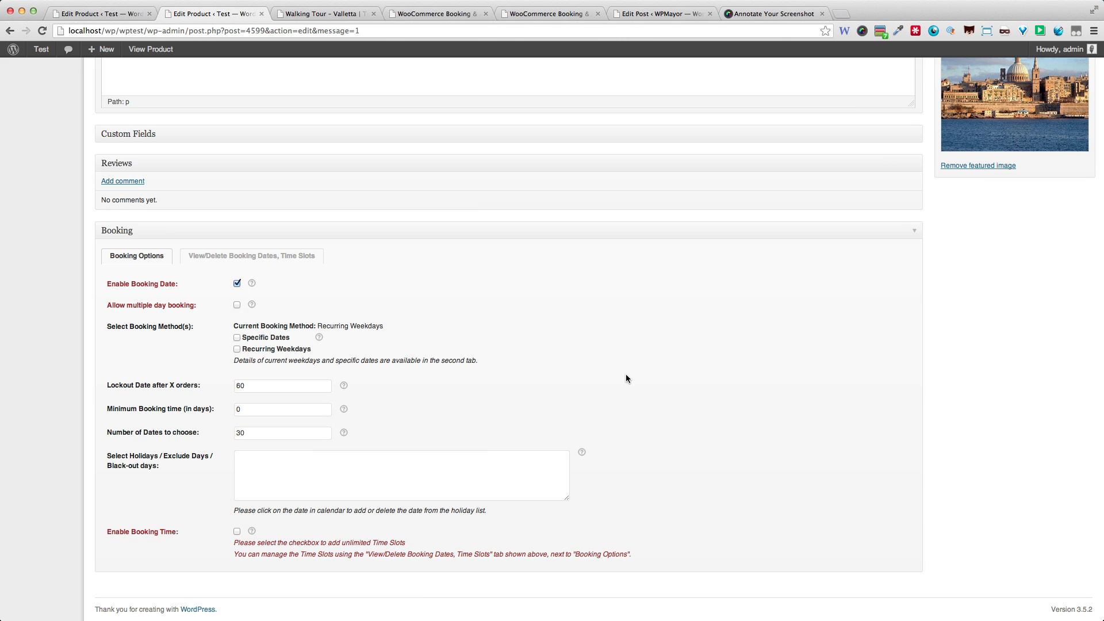
{"action": "scroll", "coordinate": [910, 463], "scroll_direction": "up", "scroll_amount": 5}
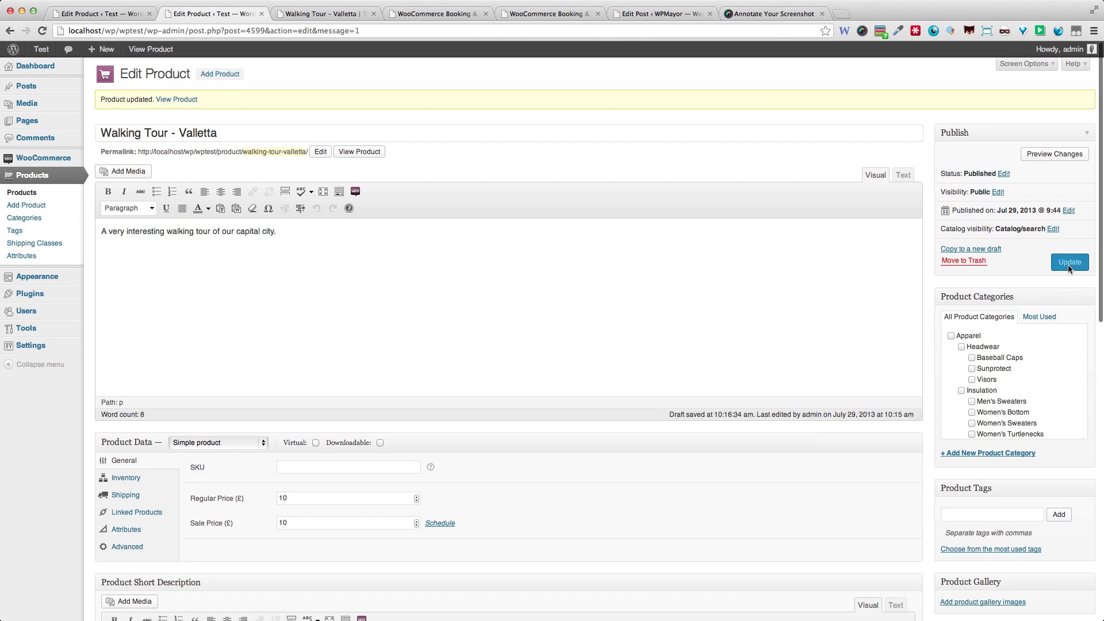
{"action": "left_click", "coordinate": [1069, 269]}
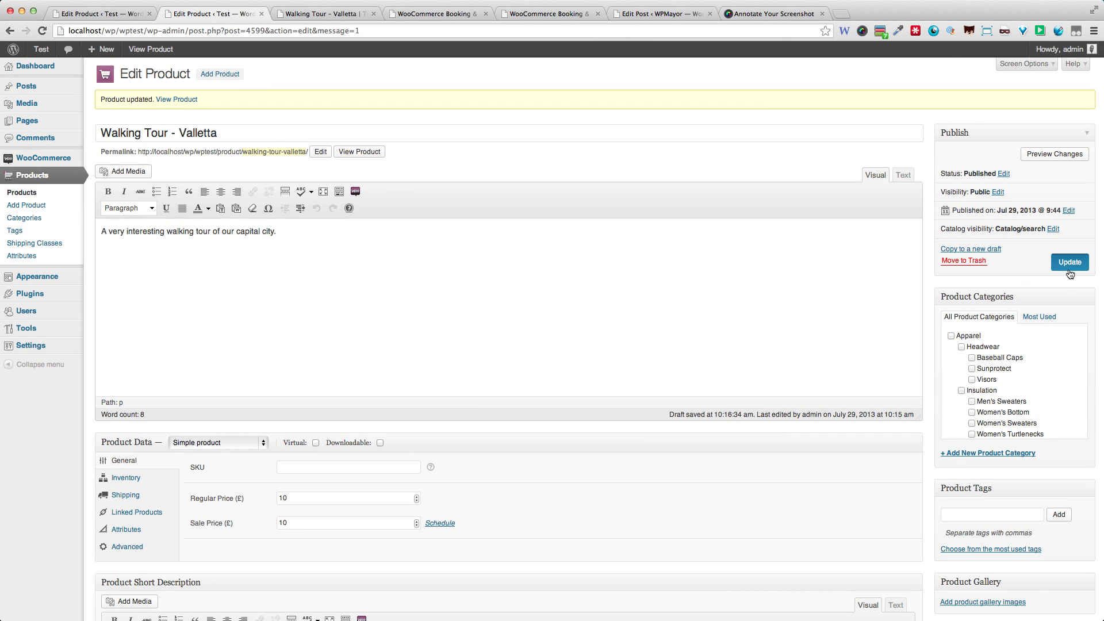
Step: Enable the Specific Dates booking method with 7-8-2013 and 19-8-2013 as booking dates and update the product
{"action": "scroll", "coordinate": [380, 377], "scroll_direction": "down", "scroll_amount": 12}
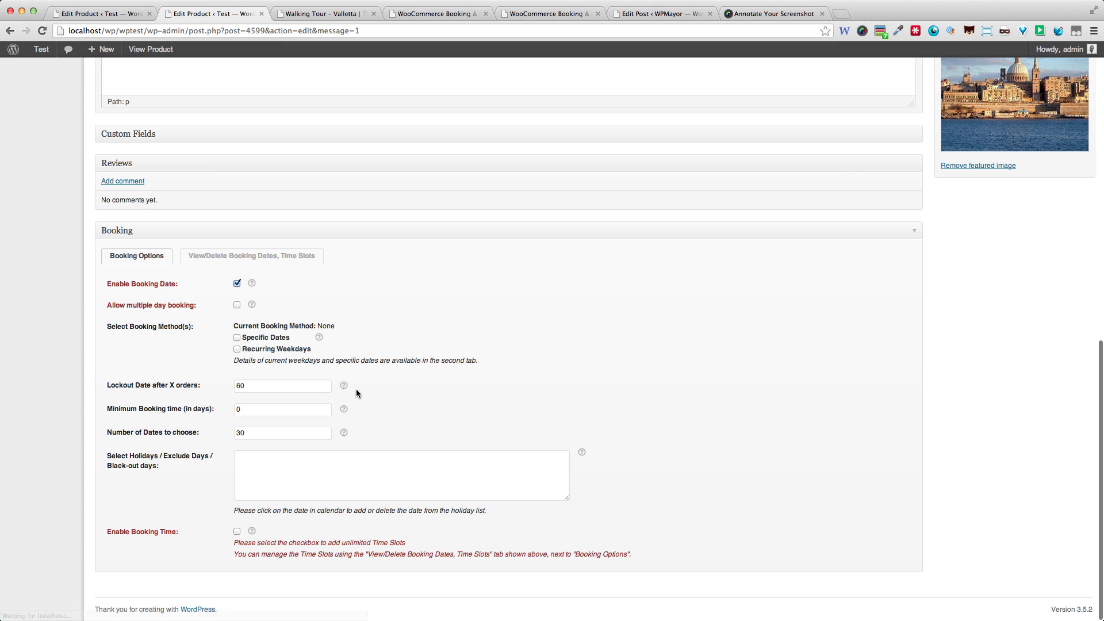
{"action": "left_click", "coordinate": [237, 338]}
{"action": "left_click", "coordinate": [283, 395]}
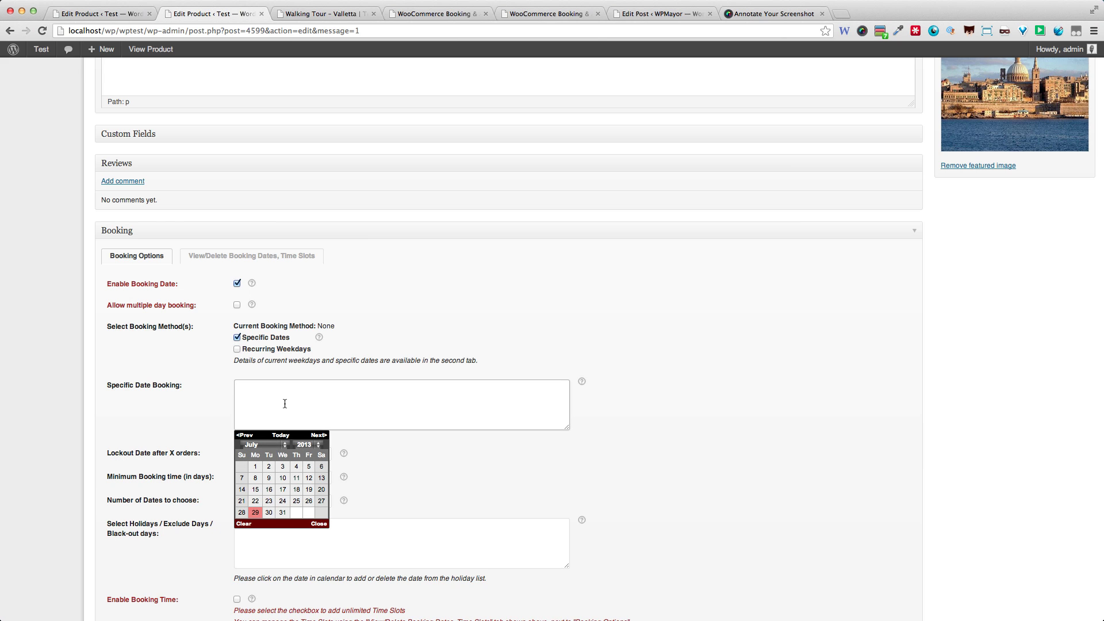
{"action": "left_click", "coordinate": [286, 447]}
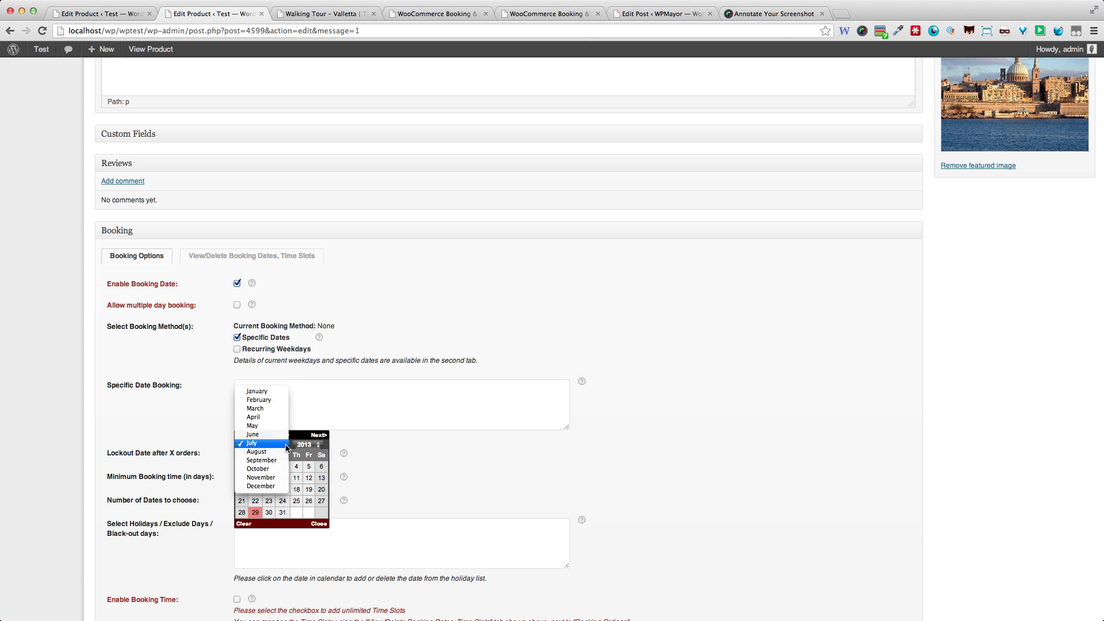
{"action": "left_click", "coordinate": [276, 454]}
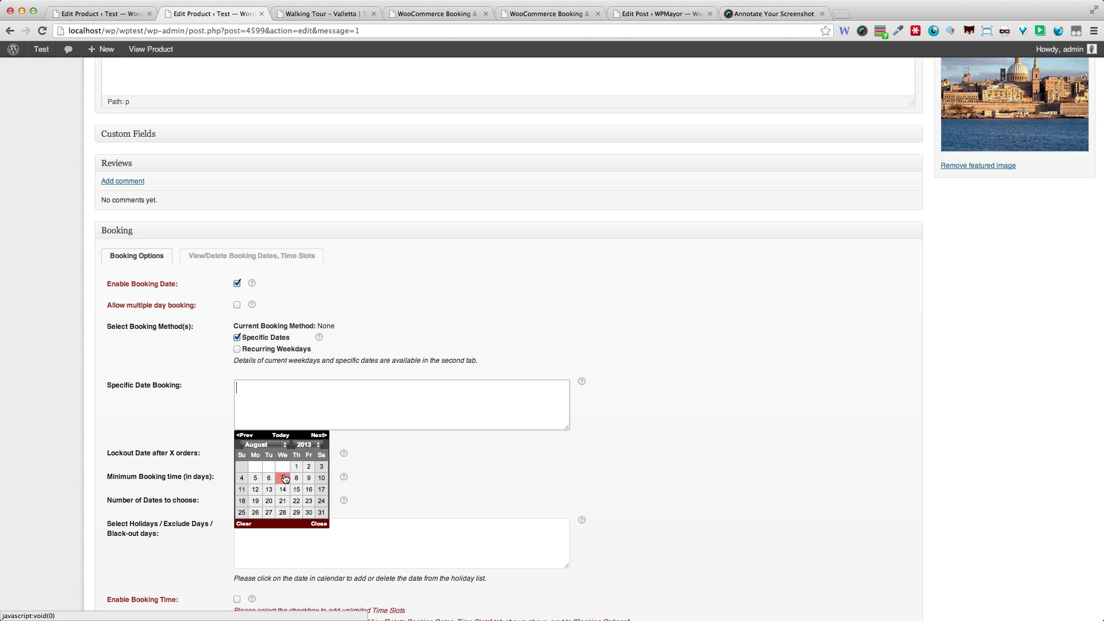
{"action": "left_click", "coordinate": [283, 478]}
{"action": "left_click", "coordinate": [255, 502]}
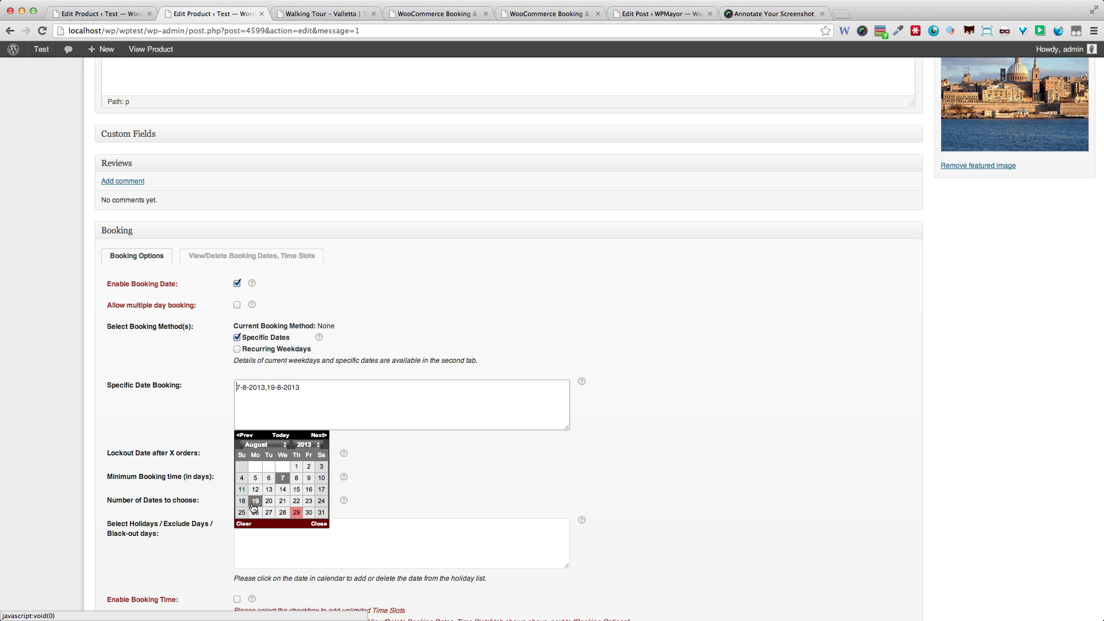
{"action": "left_click", "coordinate": [320, 524]}
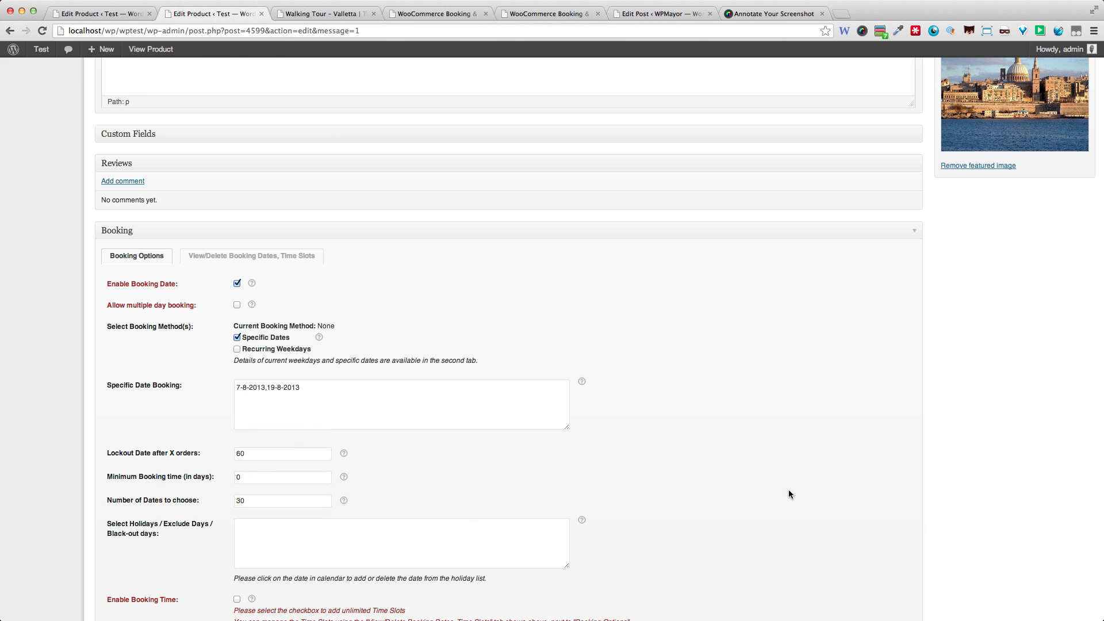
{"action": "scroll", "coordinate": [789, 489], "scroll_direction": "up", "scroll_amount": 15}
{"action": "left_click", "coordinate": [1060, 222]}
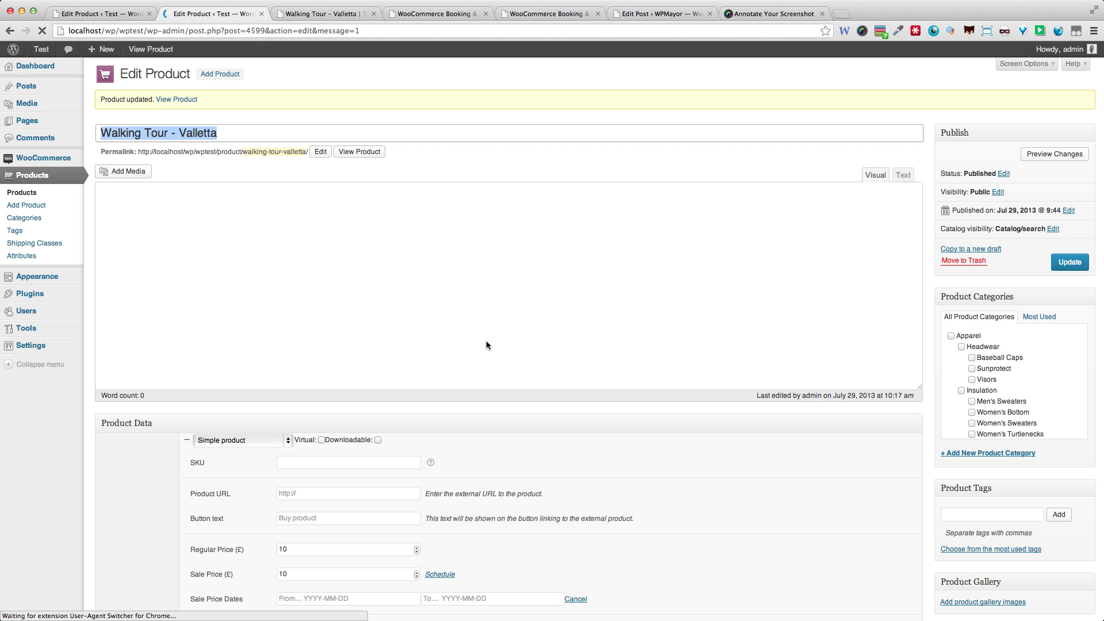
Step: Examine the saved specific dates in the booking slot list and compare them with the reloaded shop page's Booking Date calendar
{"action": "scroll", "coordinate": [482, 342], "scroll_direction": "down", "scroll_amount": 20}
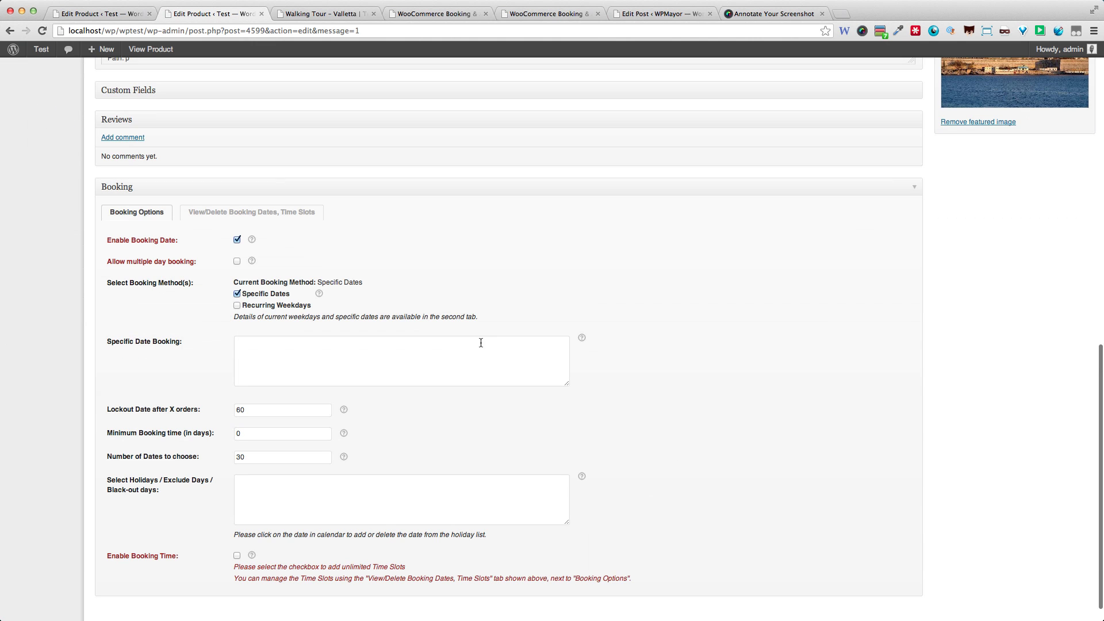
{"action": "left_click", "coordinate": [278, 211]}
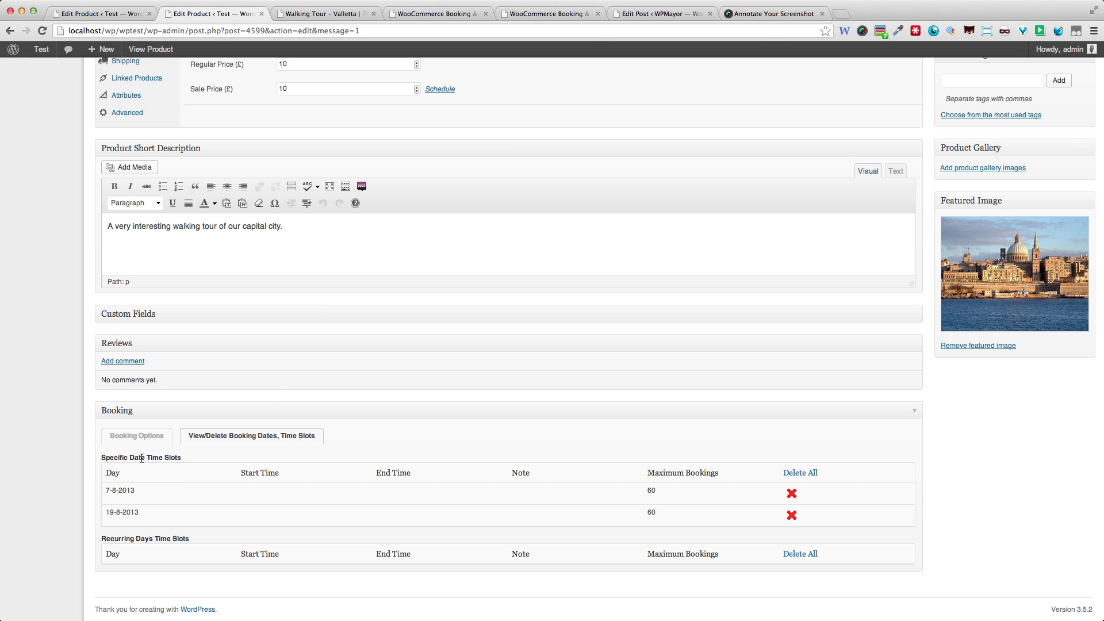
{"action": "left_click", "coordinate": [313, 17]}
{"action": "key", "text": "super+r"}
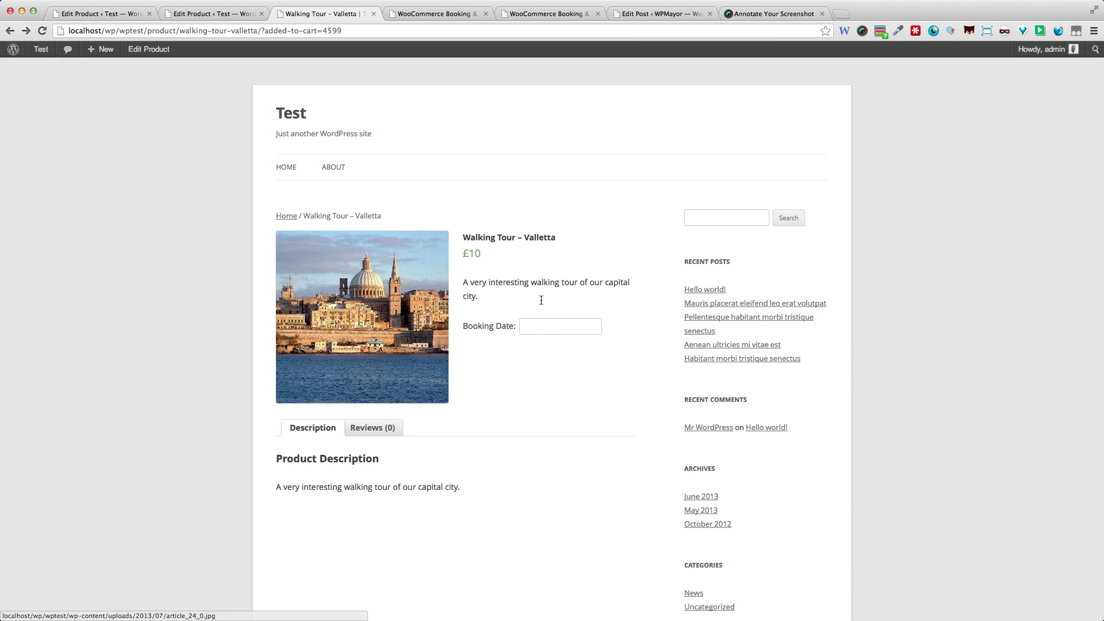
{"action": "left_click", "coordinate": [561, 328]}
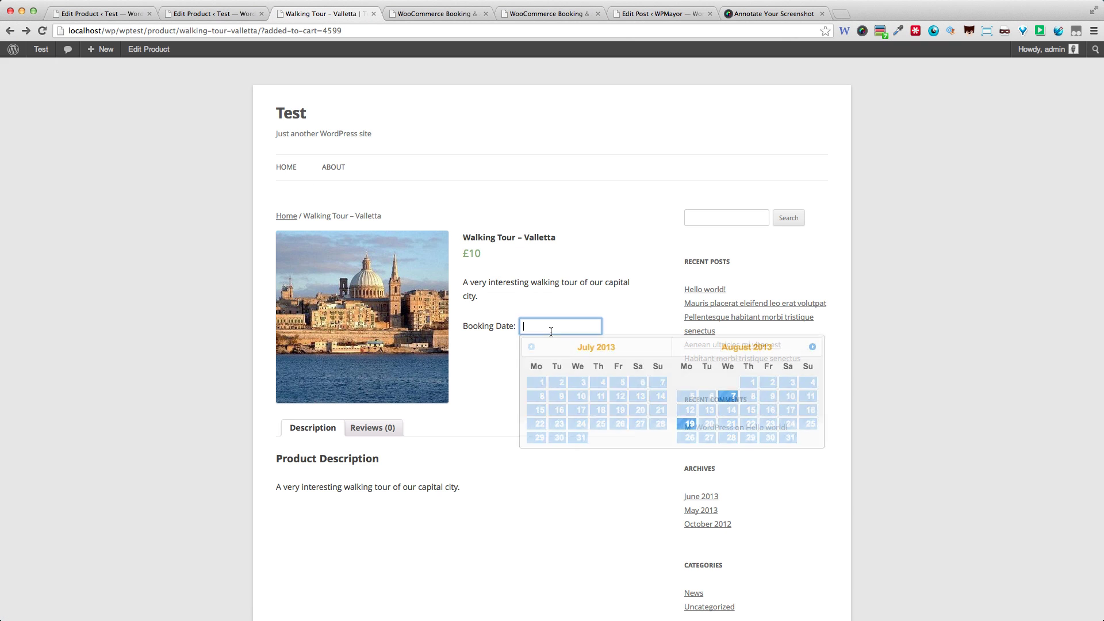
Step: Pick 7 August 2013 as the booking date on the walking tour's shop page
{"action": "left_click", "coordinate": [725, 395]}
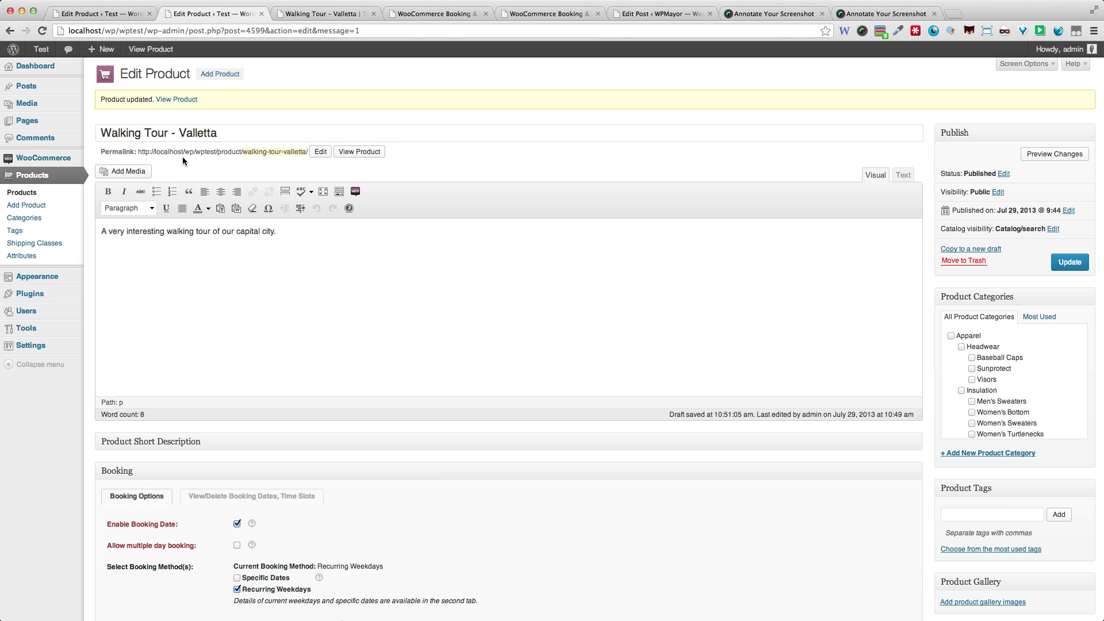
Step: Add a booking time slot from 9:00 to 10:00 to the walking tour's booking options
{"action": "scroll", "coordinate": [182, 156], "scroll_direction": "down", "scroll_amount": 5}
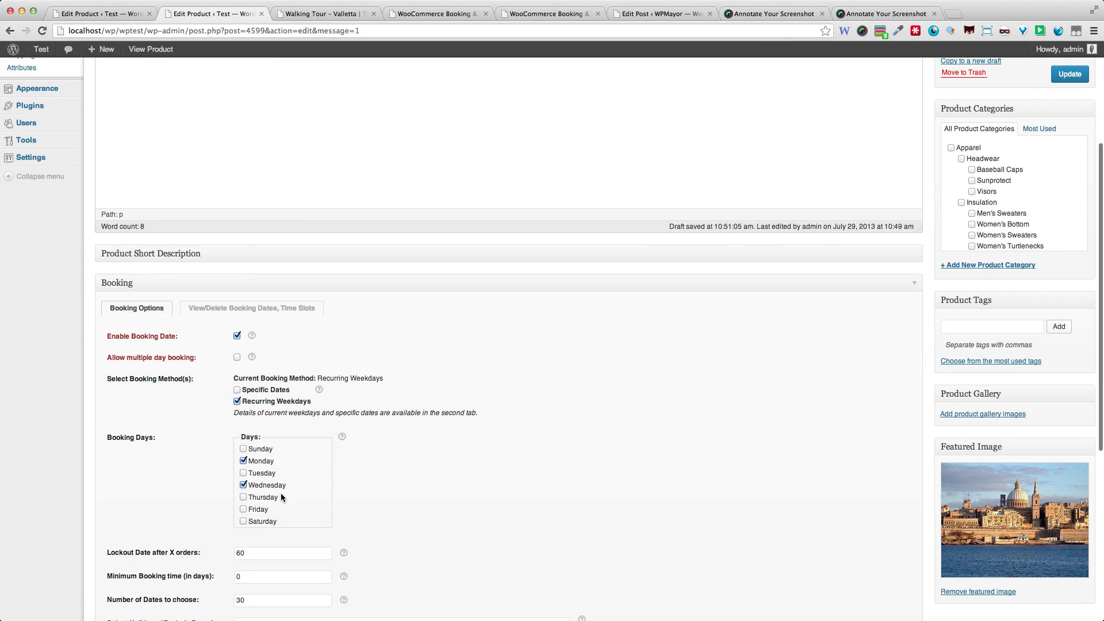
{"action": "scroll", "coordinate": [417, 463], "scroll_direction": "down", "scroll_amount": 6}
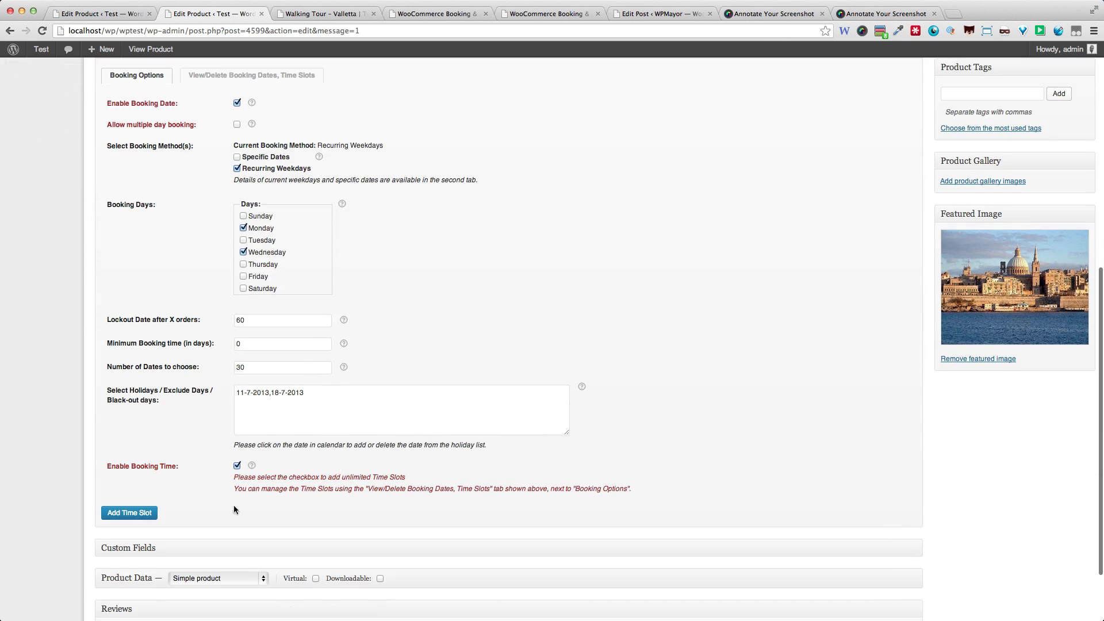
{"action": "left_click", "coordinate": [155, 513]}
{"action": "scroll", "coordinate": [157, 512], "scroll_direction": "down", "scroll_amount": 3}
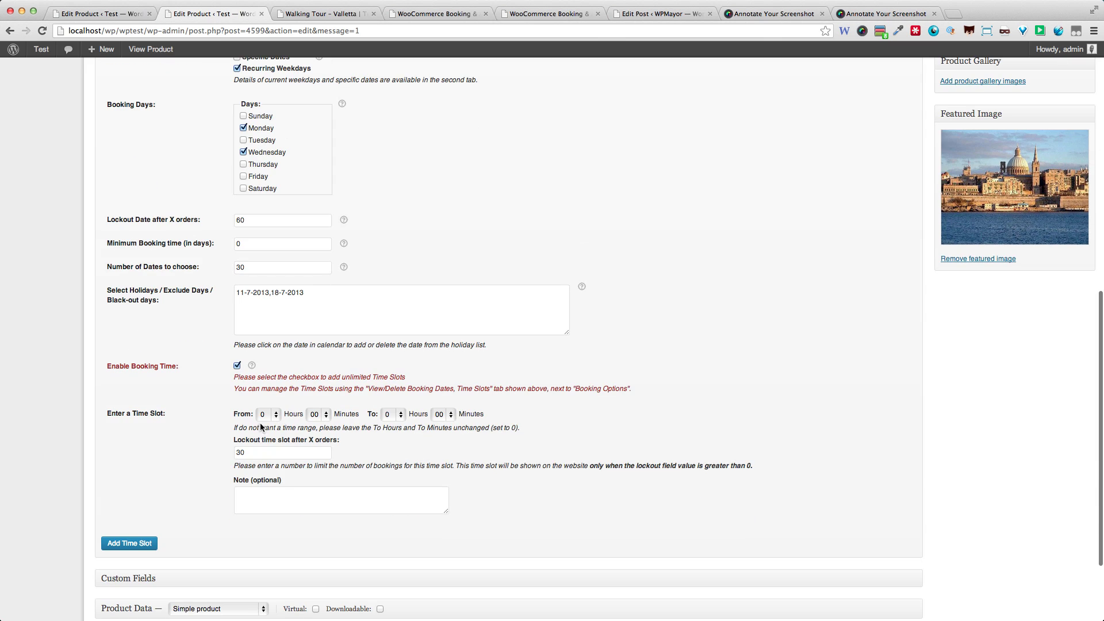
{"action": "left_click", "coordinate": [263, 415]}
{"action": "left_click", "coordinate": [319, 480]}
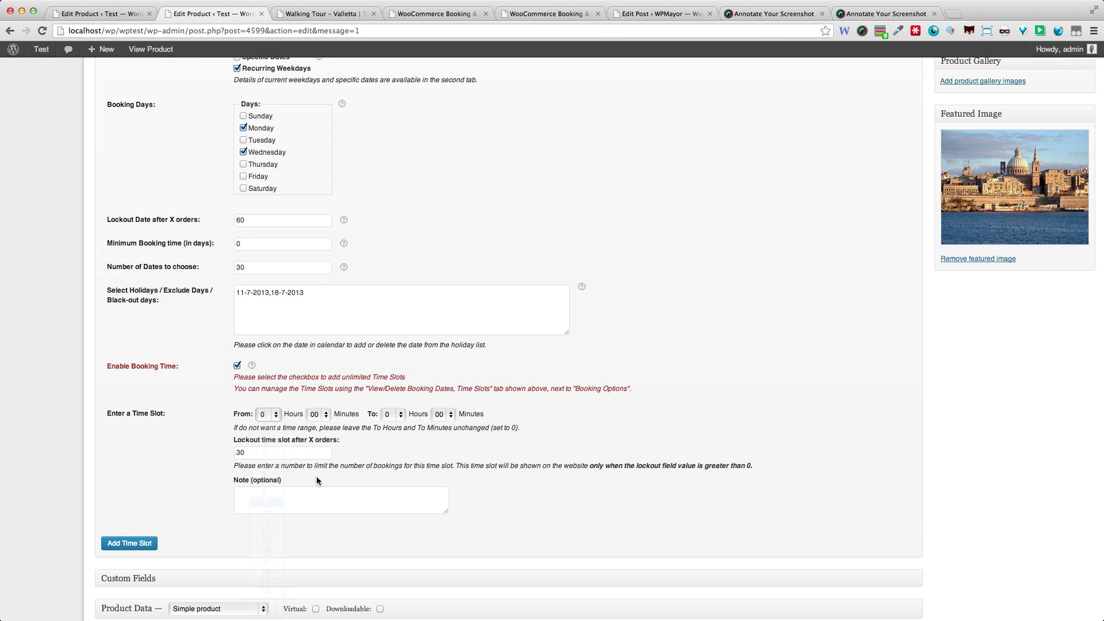
{"action": "left_click", "coordinate": [391, 415]}
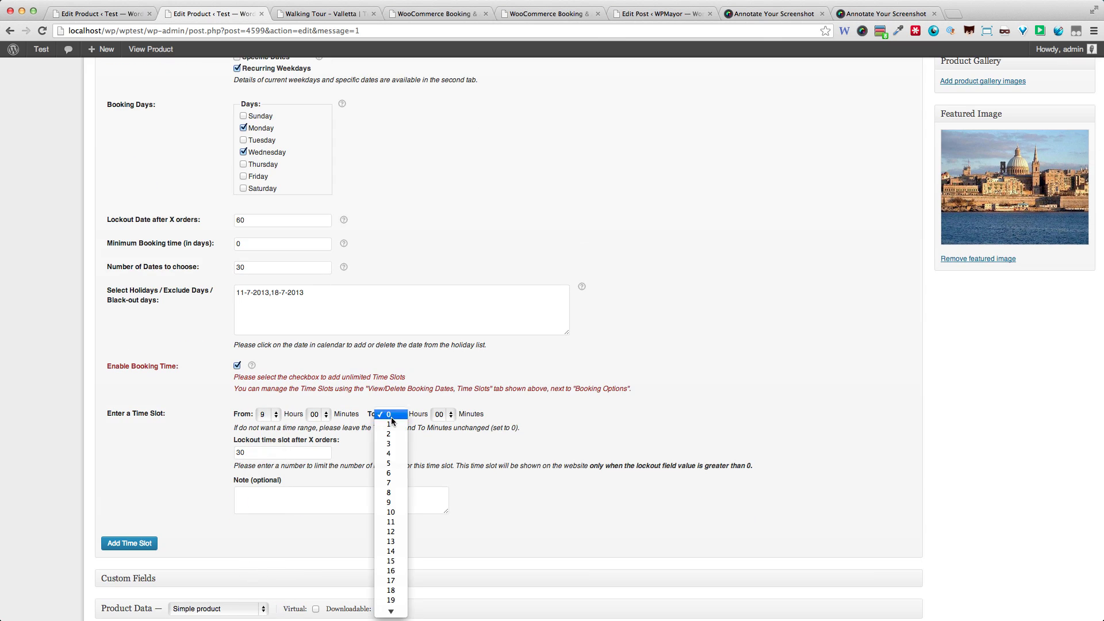
{"action": "left_click", "coordinate": [391, 511]}
Step: Add a second booking time slot from 10:00 to 11:00 to the walking tour
{"action": "left_click", "coordinate": [149, 543]}
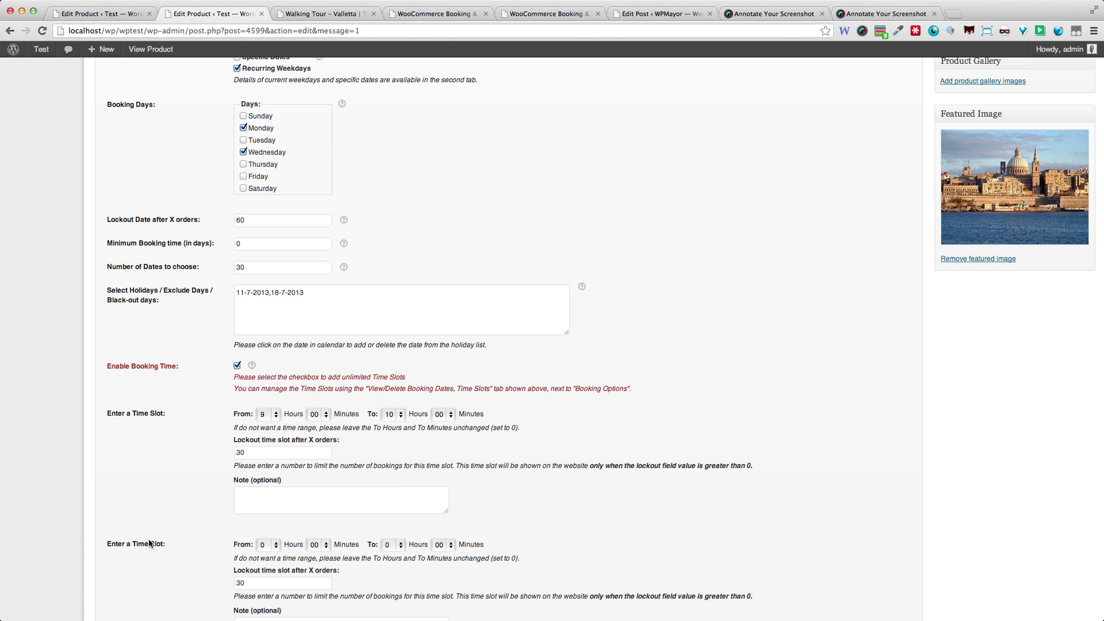
{"action": "left_click", "coordinate": [270, 545]}
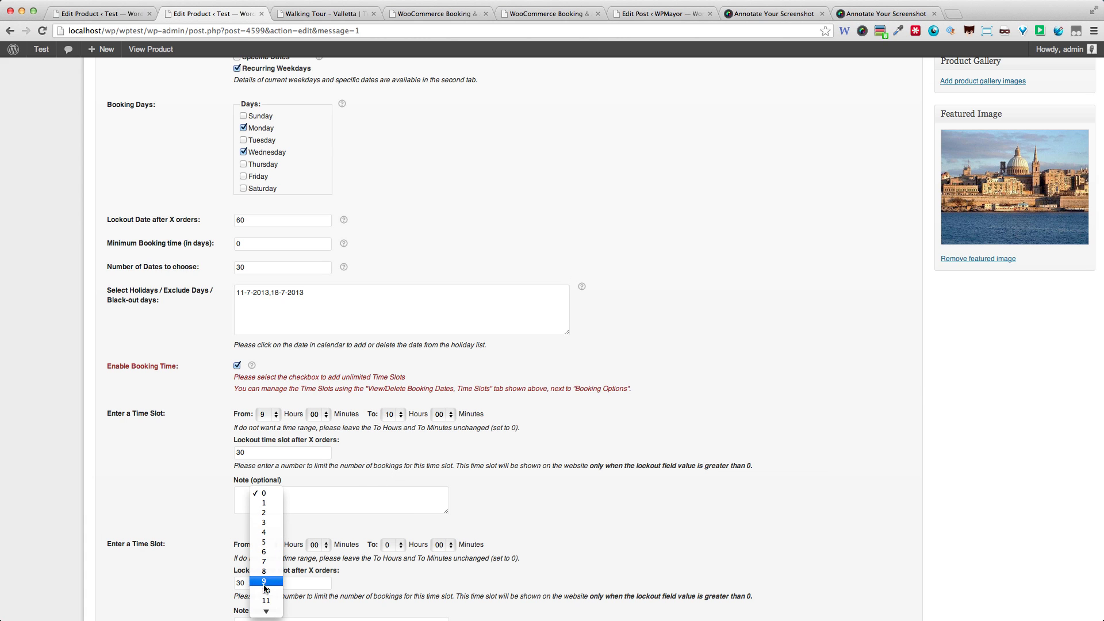
{"action": "left_click", "coordinate": [265, 590]}
{"action": "left_click", "coordinate": [388, 545]}
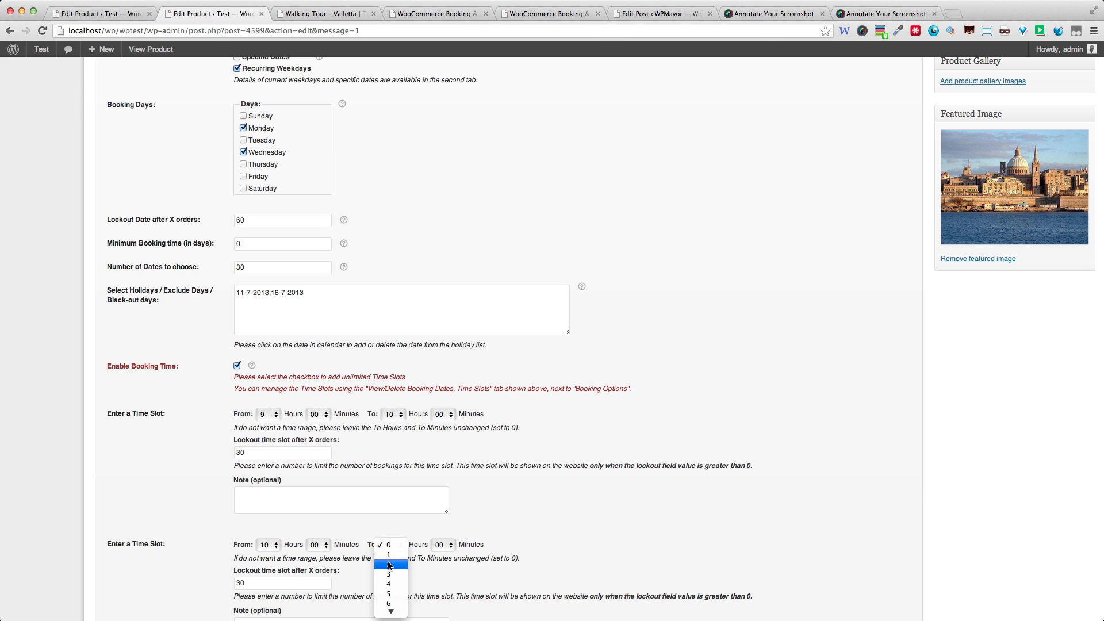
{"action": "left_click", "coordinate": [390, 593]}
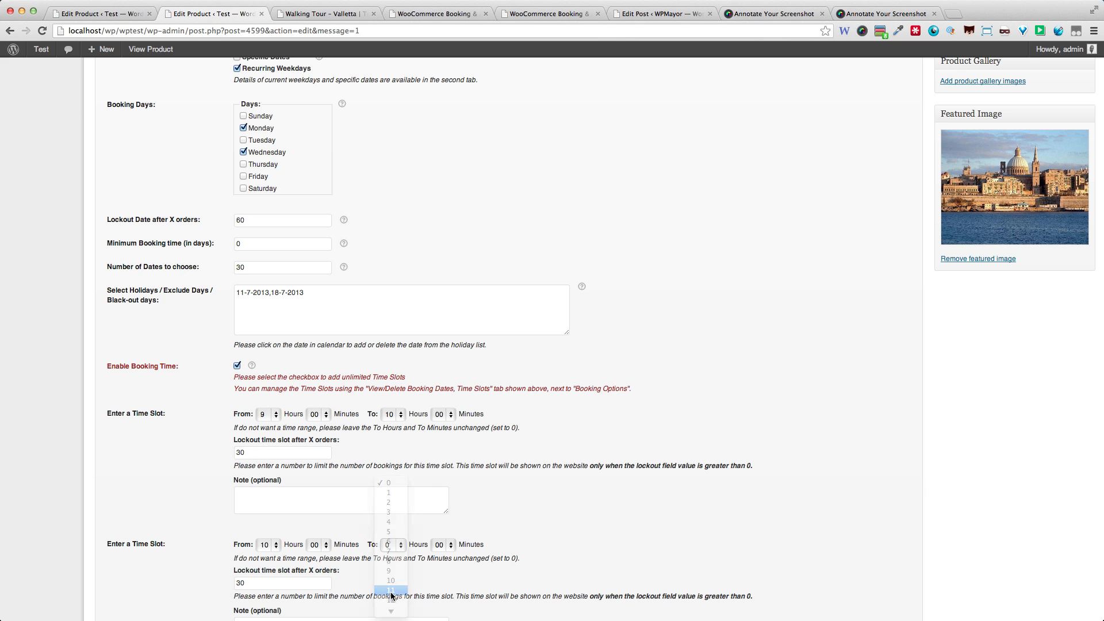
{"action": "scroll", "coordinate": [574, 517], "scroll_direction": "down", "scroll_amount": 5}
Step: Add a third booking time slot from 11:00 to 12:00 to the walking tour
{"action": "left_click", "coordinate": [143, 509]}
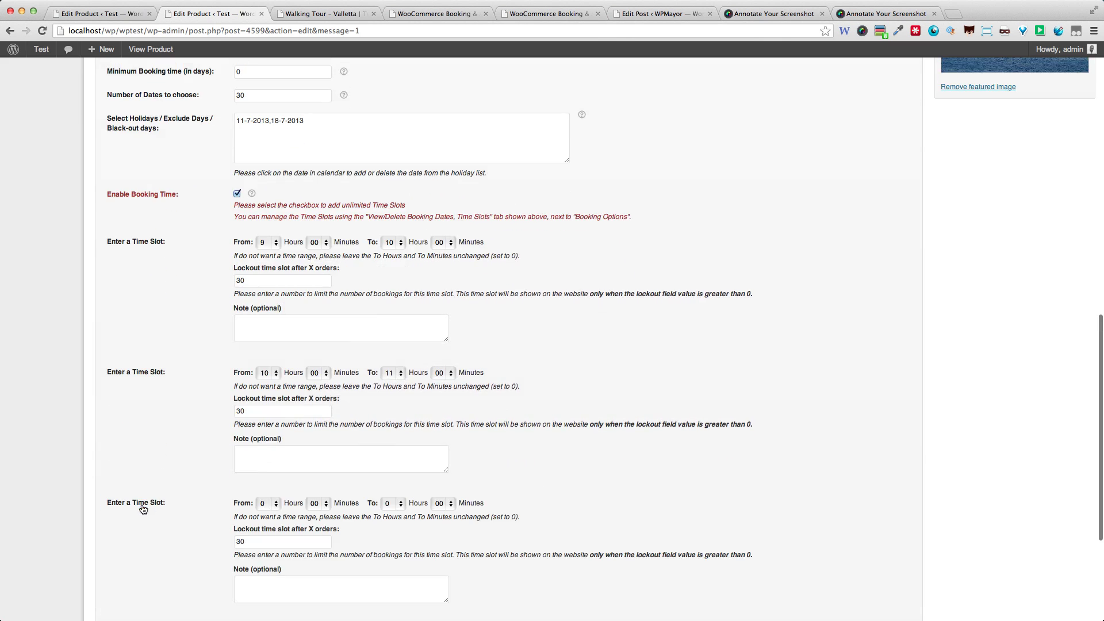
{"action": "left_click", "coordinate": [271, 504]}
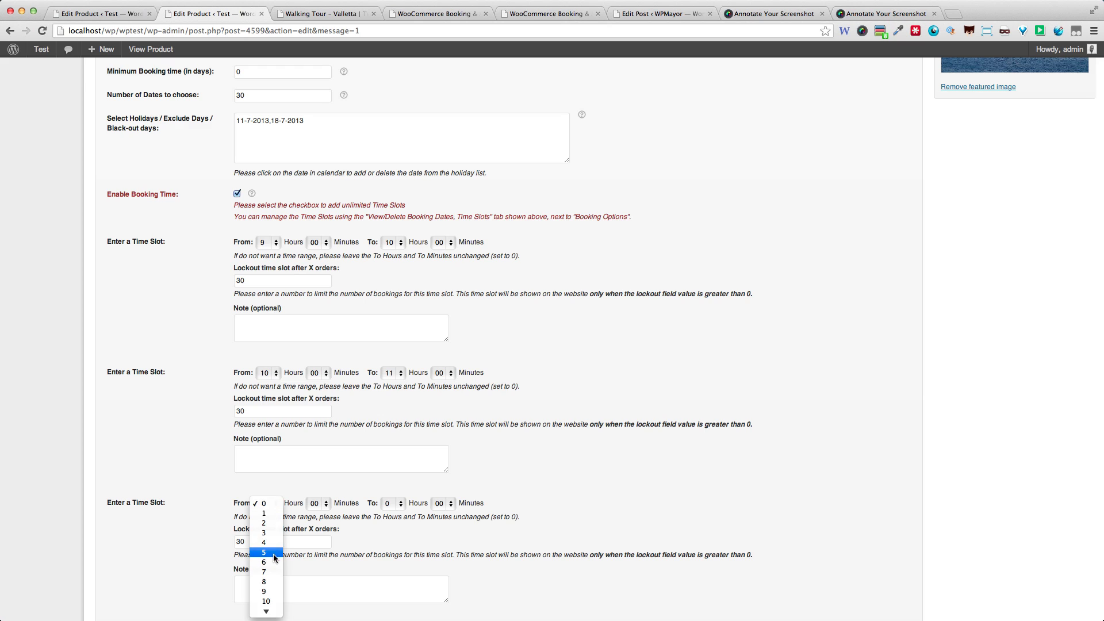
{"action": "left_click", "coordinate": [266, 601]}
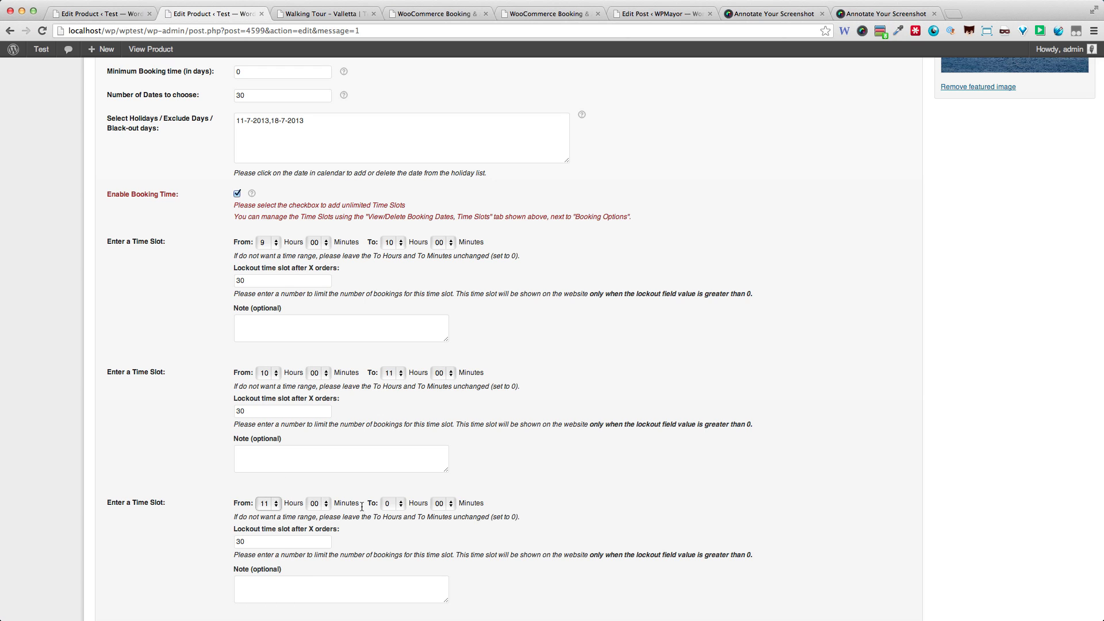
{"action": "left_click", "coordinate": [392, 504]}
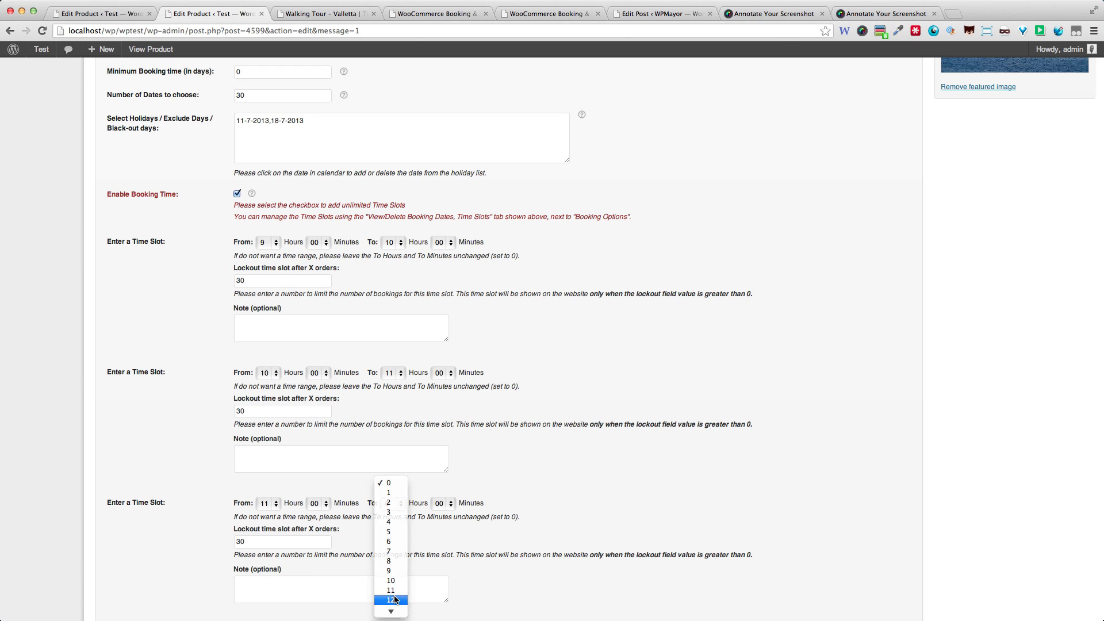
{"action": "left_click", "coordinate": [396, 599]}
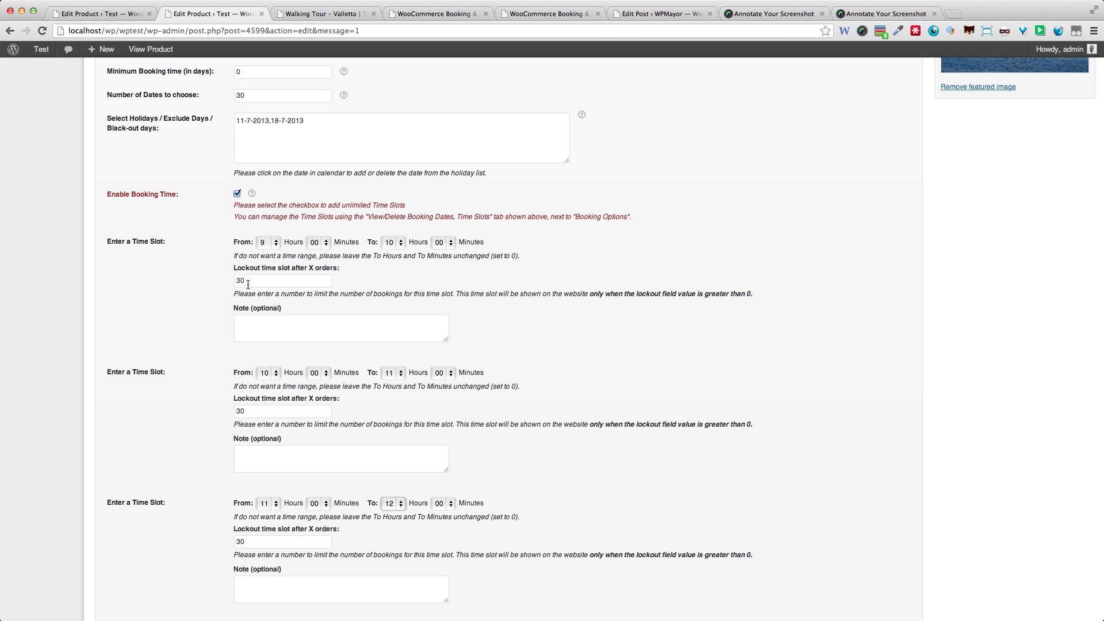
Step: Update the walking tour product and review its saved recurring day time slots in the booking slot list
{"action": "left_click_drag", "start_coordinate": [248, 284], "coordinate": [233, 284]}
{"action": "scroll", "coordinate": [217, 284], "scroll_direction": "down", "scroll_amount": 5}
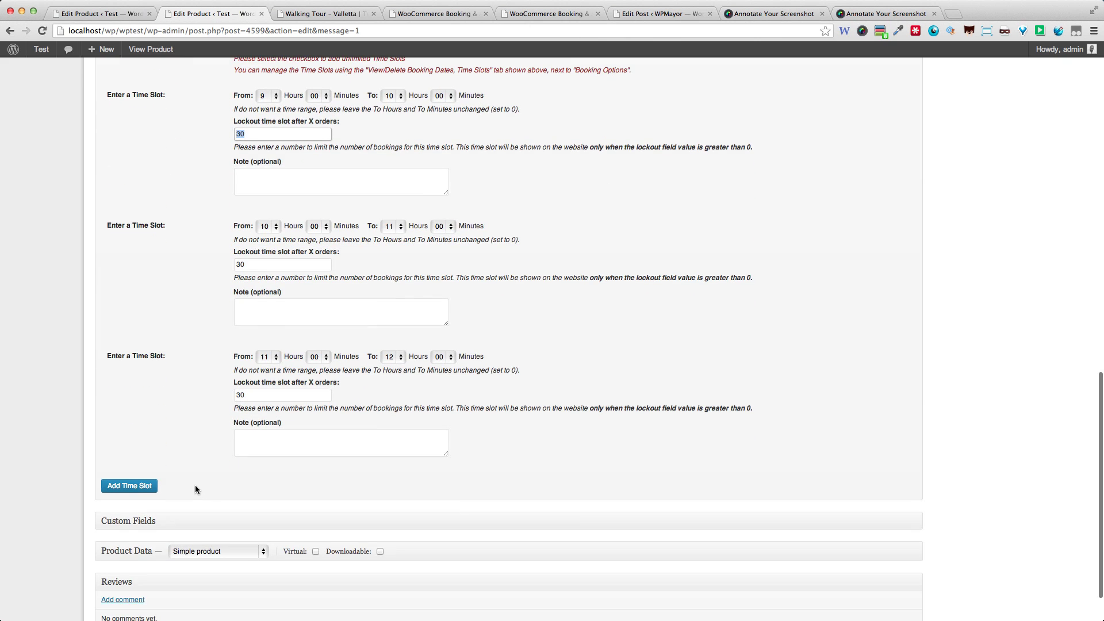
{"action": "scroll", "coordinate": [664, 408], "scroll_direction": "up", "scroll_amount": 15}
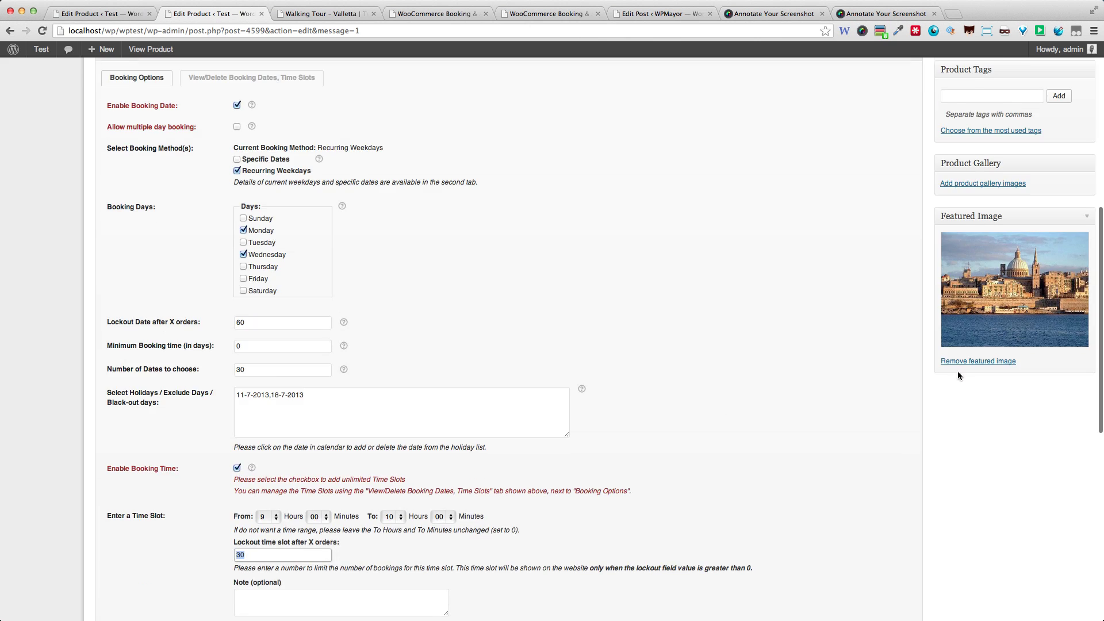
{"action": "left_click", "coordinate": [1069, 150]}
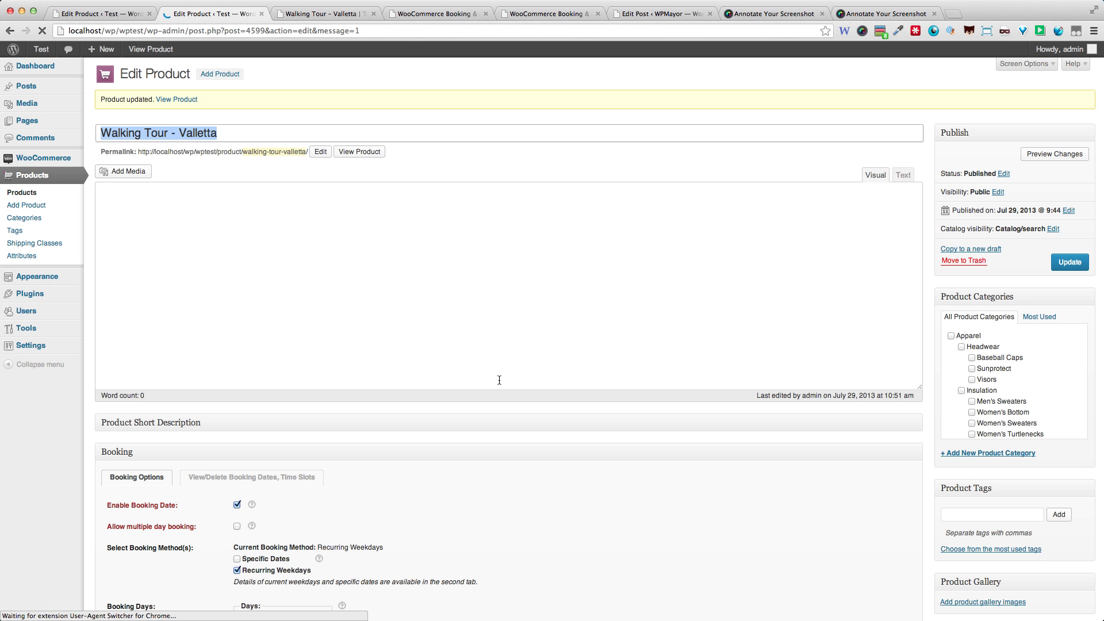
{"action": "left_click", "coordinate": [245, 493]}
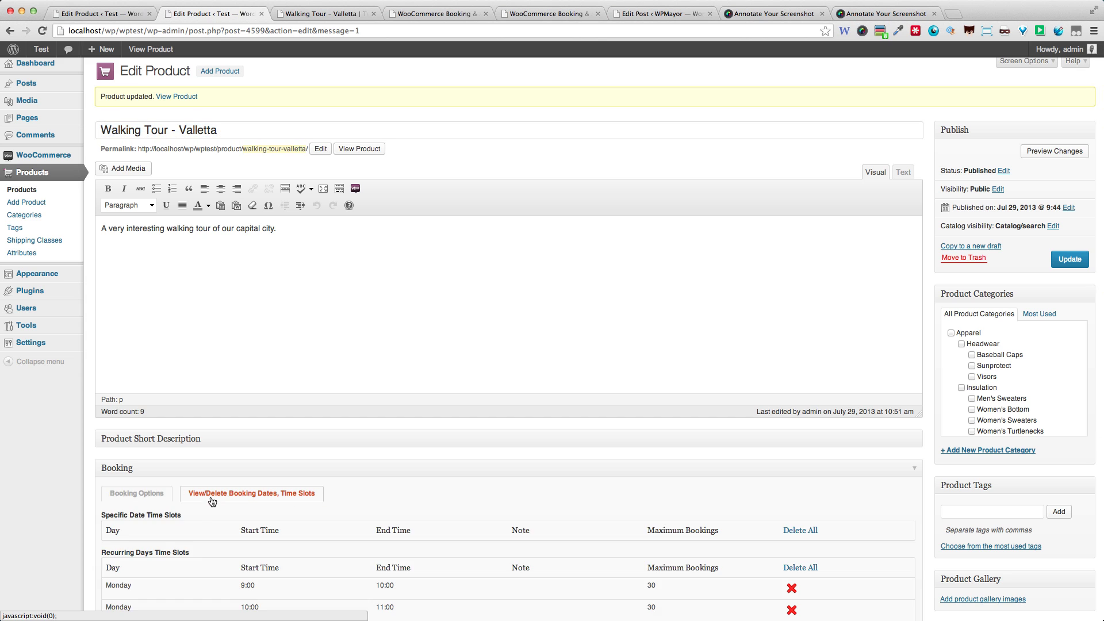
{"action": "scroll", "coordinate": [518, 486], "scroll_direction": "down", "scroll_amount": 3}
{"action": "scroll", "coordinate": [478, 479], "scroll_direction": "down", "scroll_amount": 4}
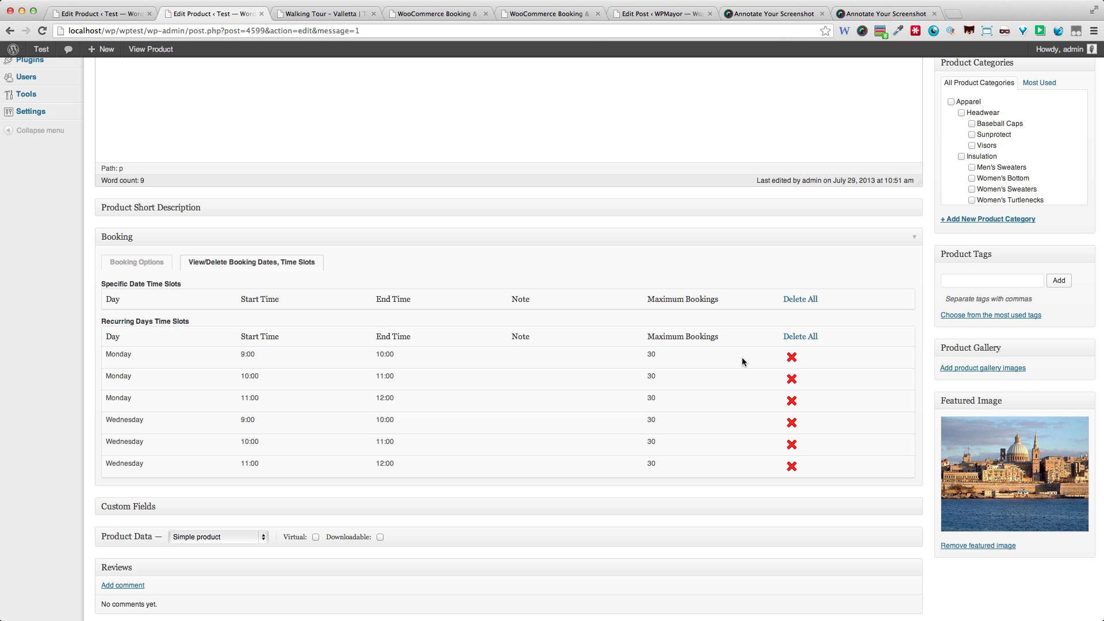
Step: Reload the walking tour's shop page and select 5 August 2013 with the 10:00 AM–11:00 AM booking time
{"action": "left_click", "coordinate": [311, 18]}
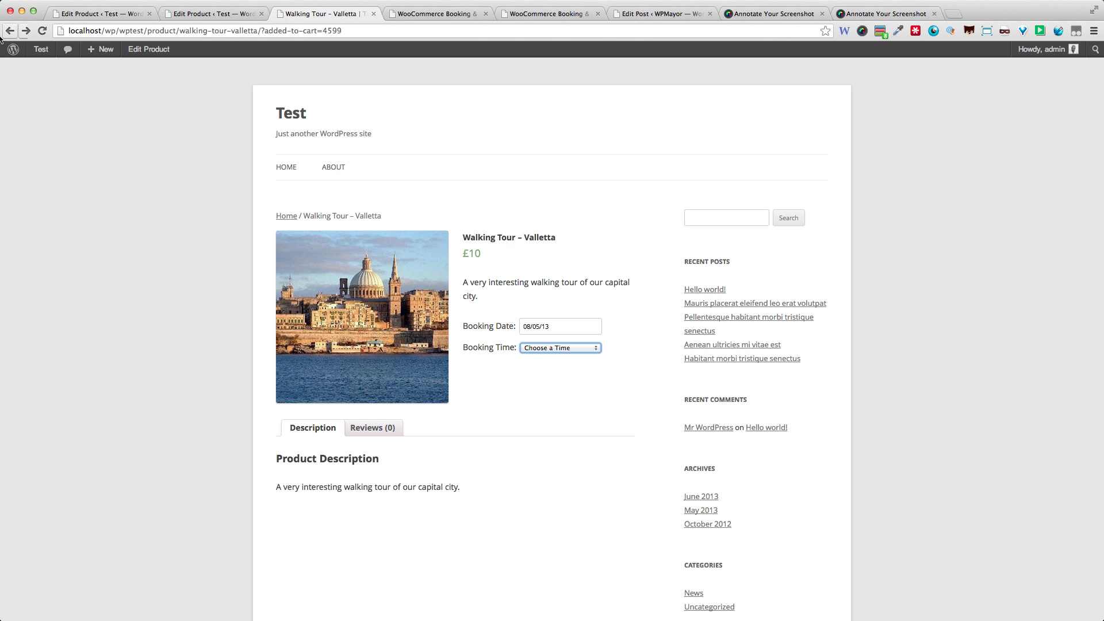
{"action": "left_click", "coordinate": [42, 31]}
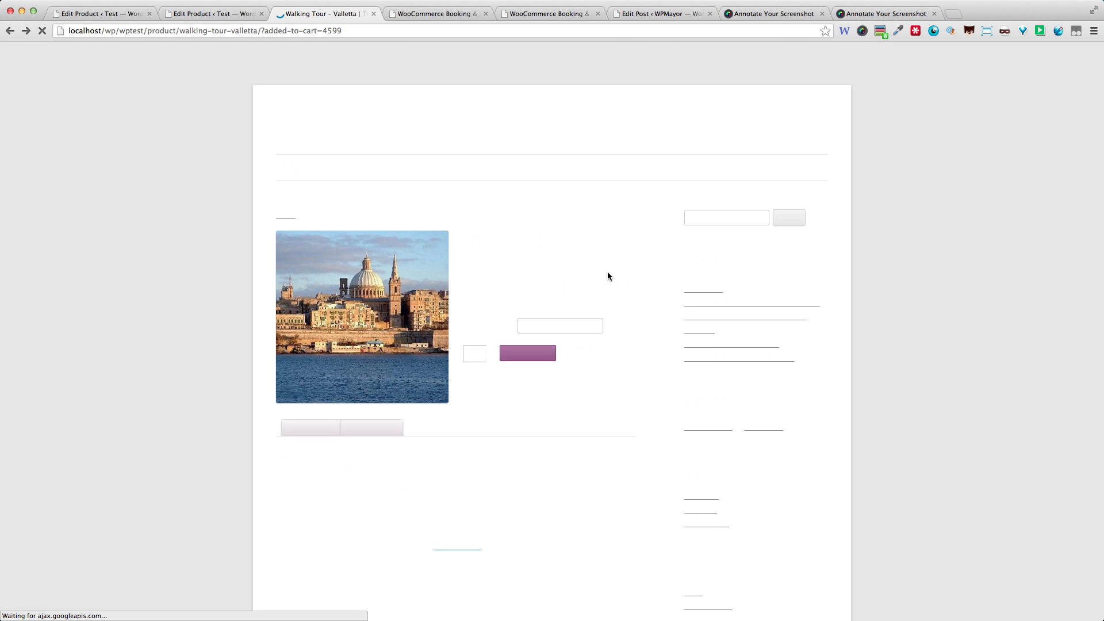
{"action": "left_click", "coordinate": [557, 326]}
{"action": "left_click", "coordinate": [689, 396]}
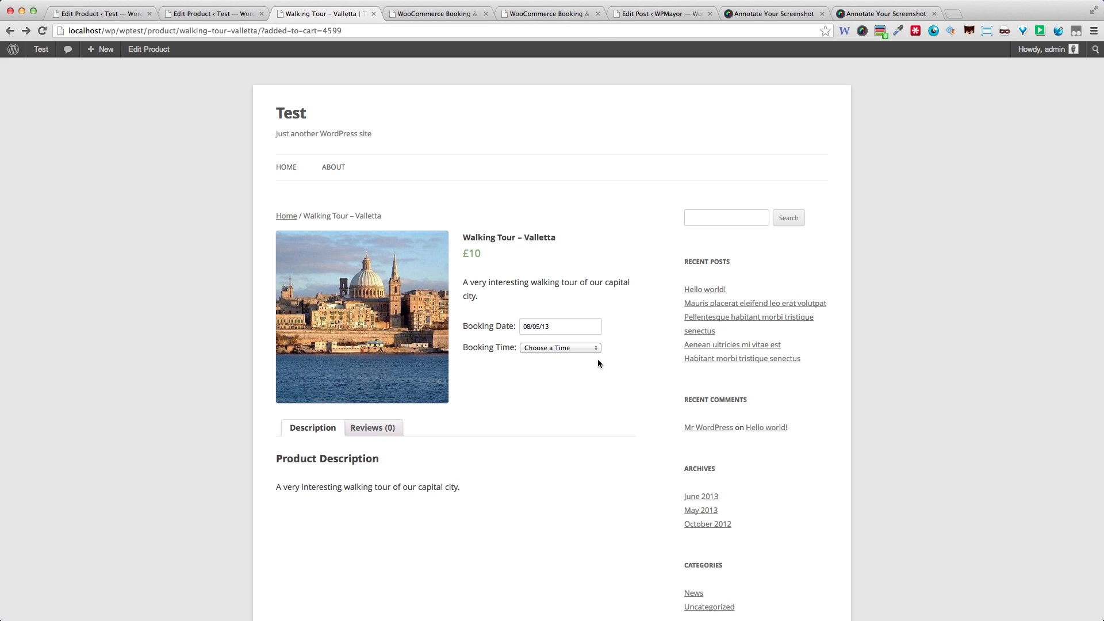
{"action": "left_click", "coordinate": [589, 349]}
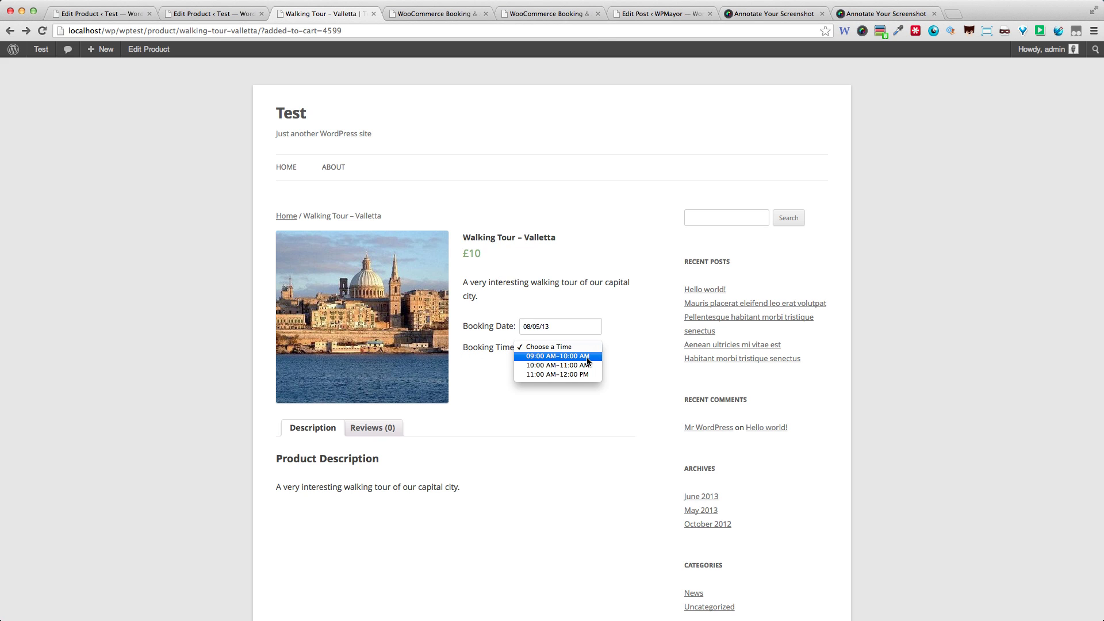
{"action": "left_click", "coordinate": [582, 366]}
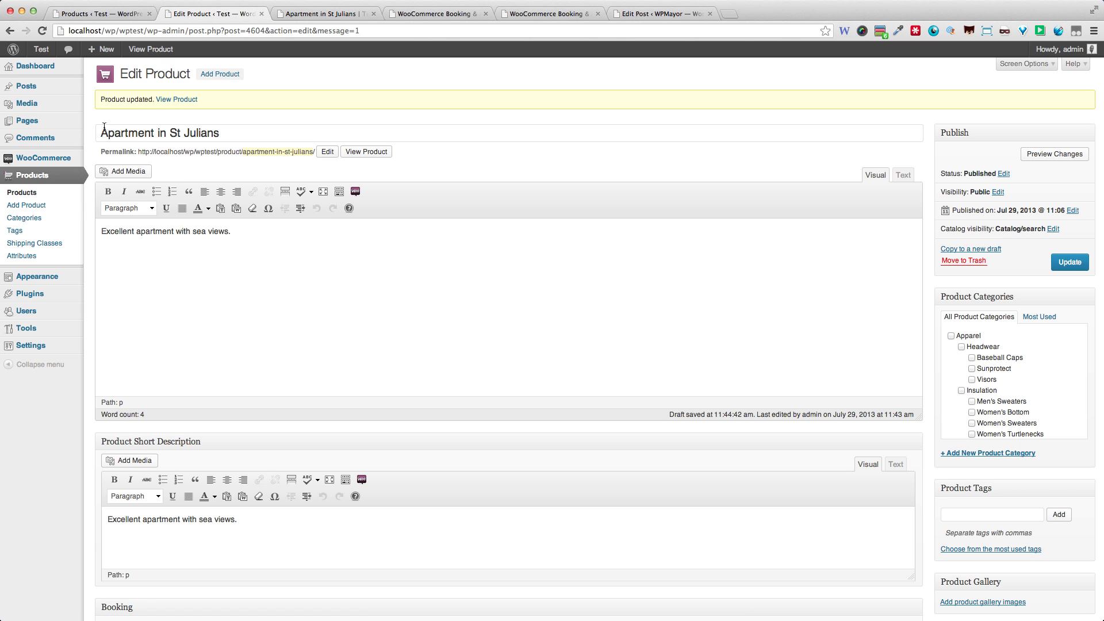
Step: Enable the booking date and multiple day booking for the Apartment in St Julians product
{"action": "left_click_drag", "start_coordinate": [102, 128], "coordinate": [273, 126]}
{"action": "left_click", "coordinate": [254, 279]}
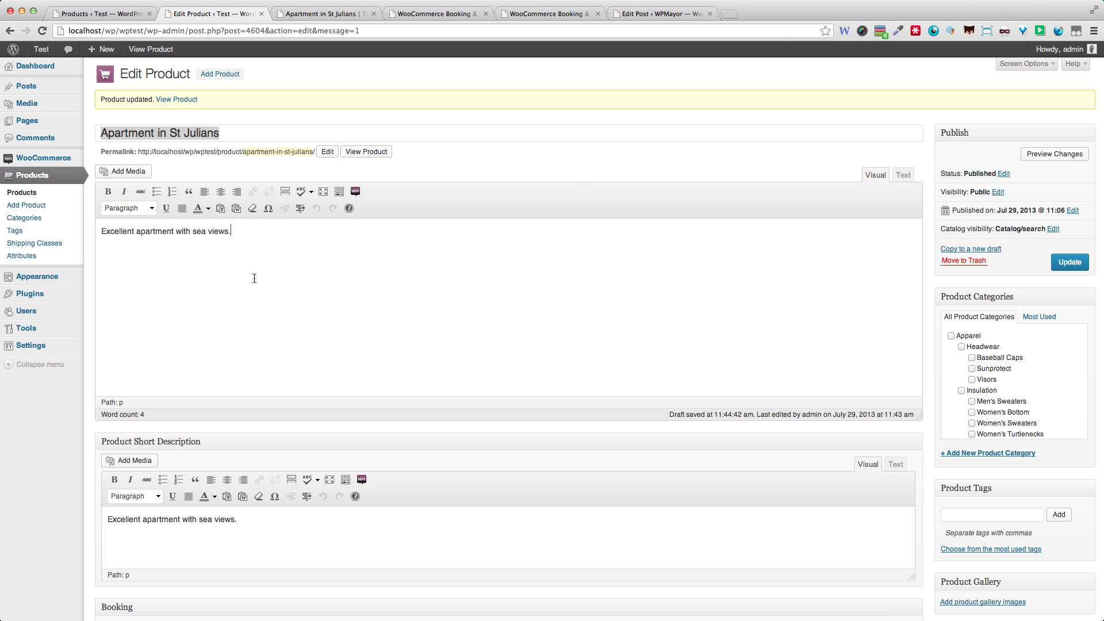
{"action": "scroll", "coordinate": [133, 252], "scroll_direction": "down", "scroll_amount": 5}
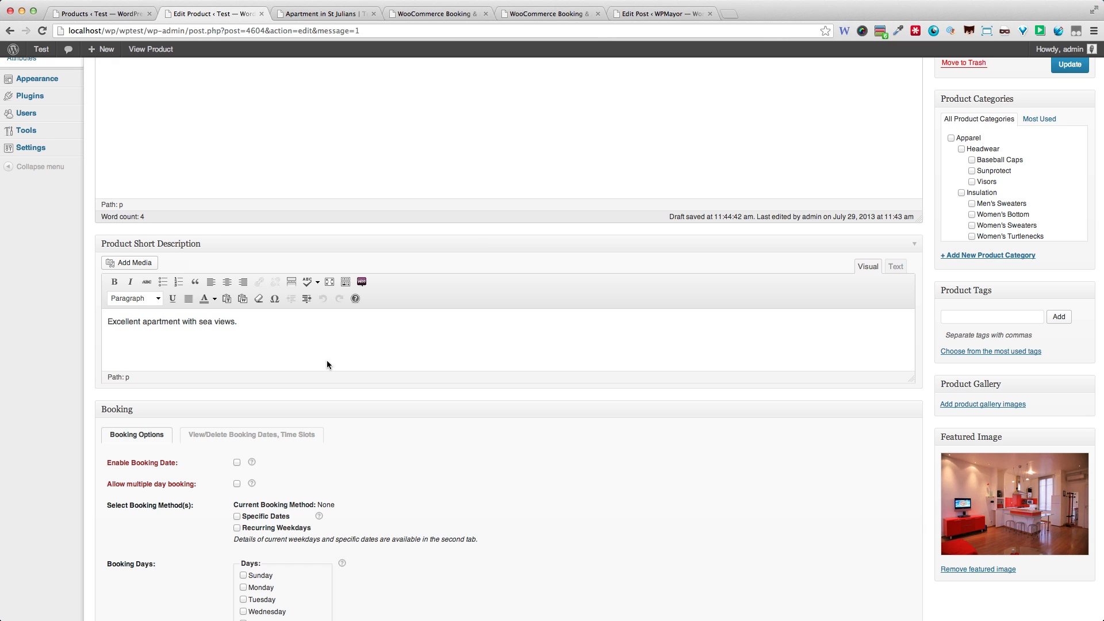
{"action": "left_click", "coordinate": [237, 463]}
{"action": "left_click", "coordinate": [237, 484]}
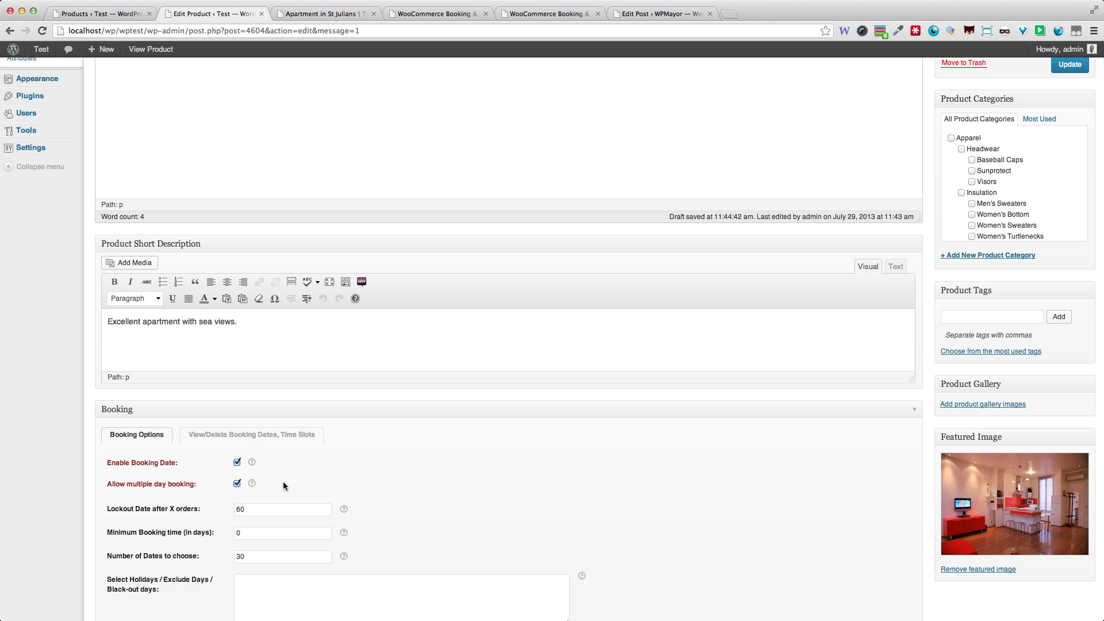
{"action": "scroll", "coordinate": [283, 481], "scroll_direction": "down", "scroll_amount": 3}
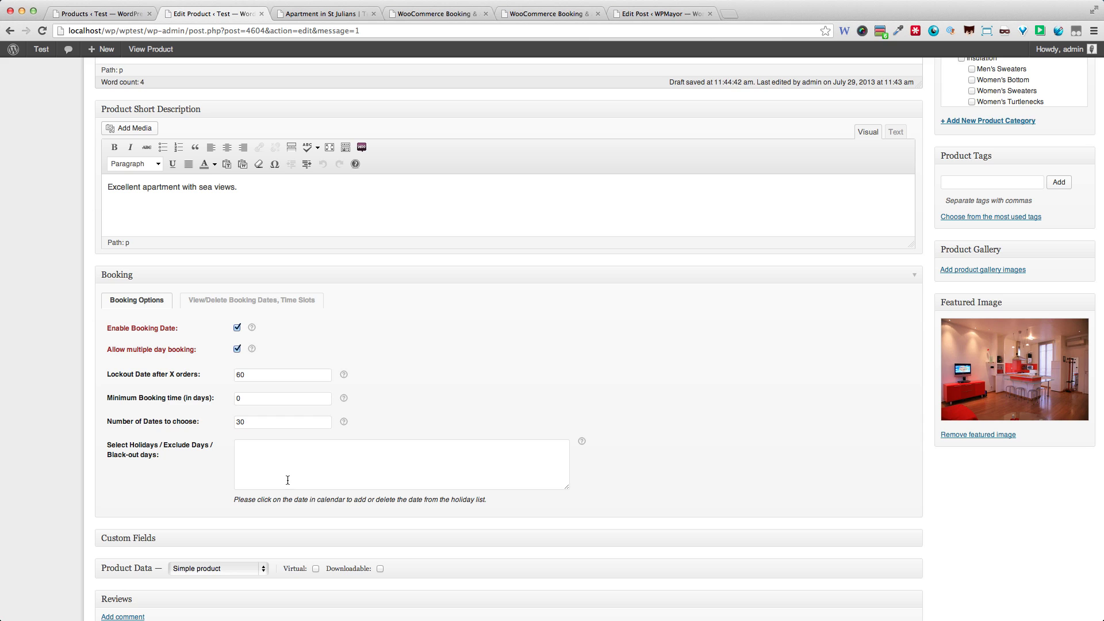
Step: Expand the apartment's Product Data to check its prices, and update the product
{"action": "left_click", "coordinate": [505, 496]}
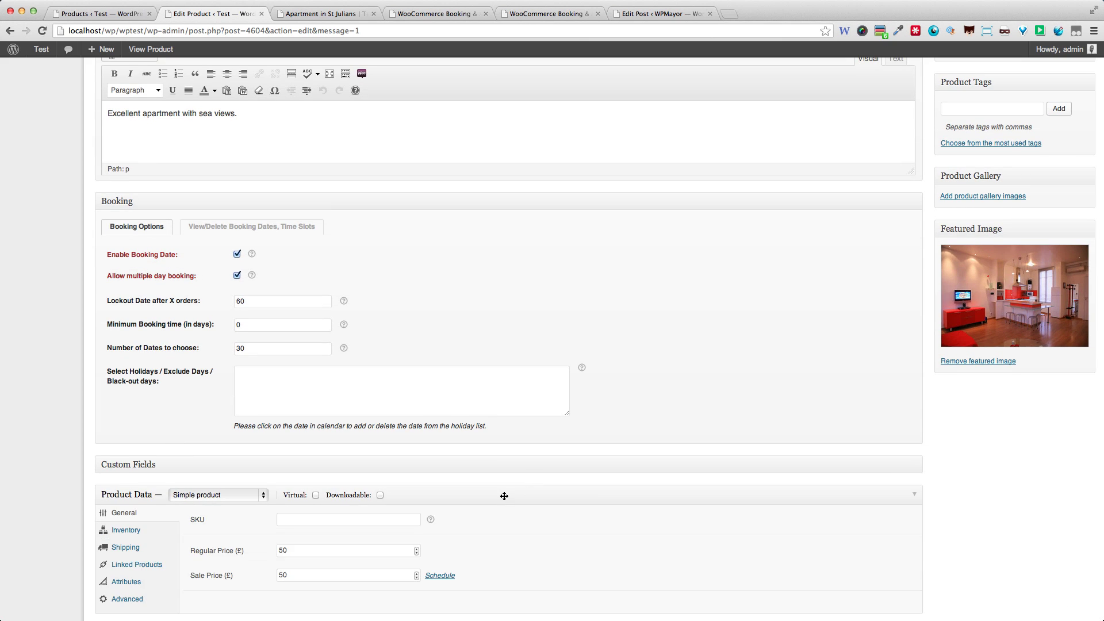
{"action": "scroll", "coordinate": [408, 481], "scroll_direction": "down", "scroll_amount": 3}
{"action": "left_click", "coordinate": [295, 487]}
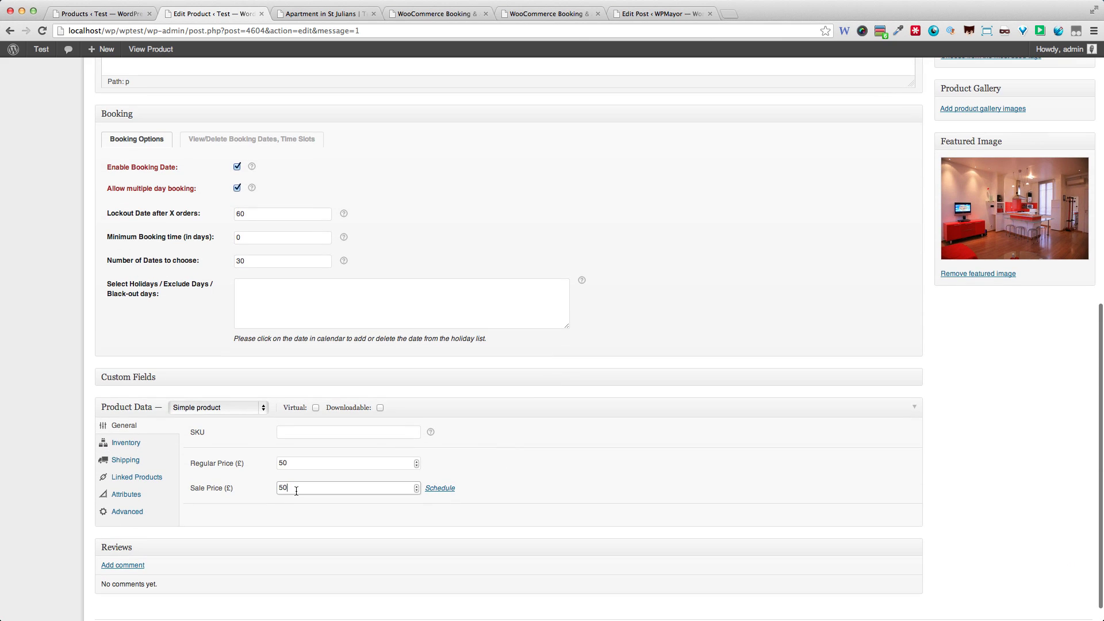
{"action": "scroll", "coordinate": [1016, 440], "scroll_direction": "up", "scroll_amount": 15}
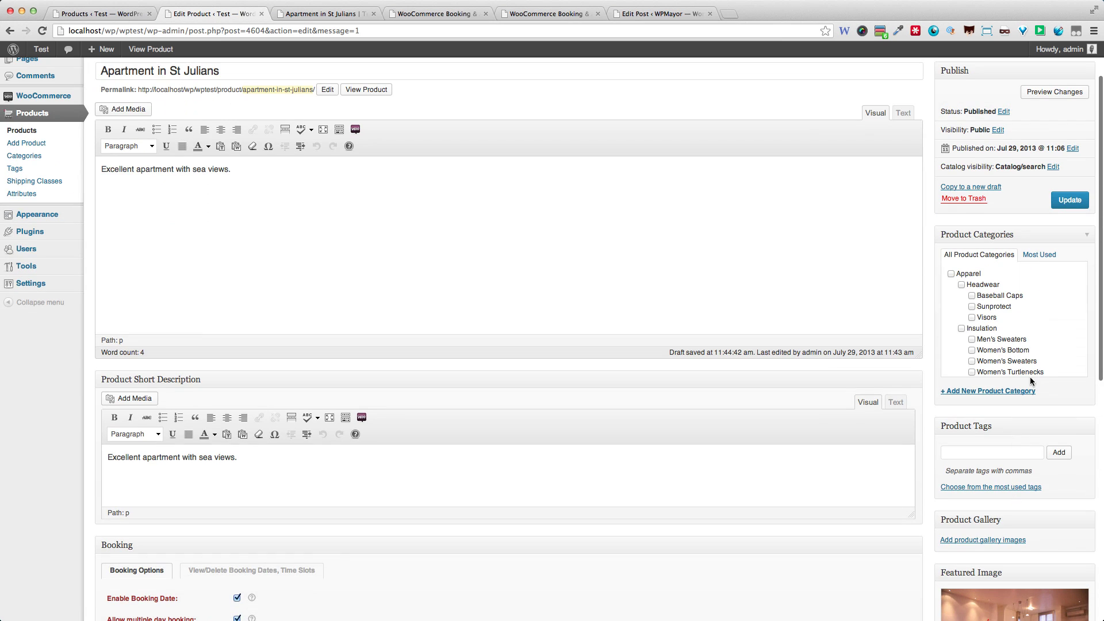
{"action": "left_click", "coordinate": [1055, 195]}
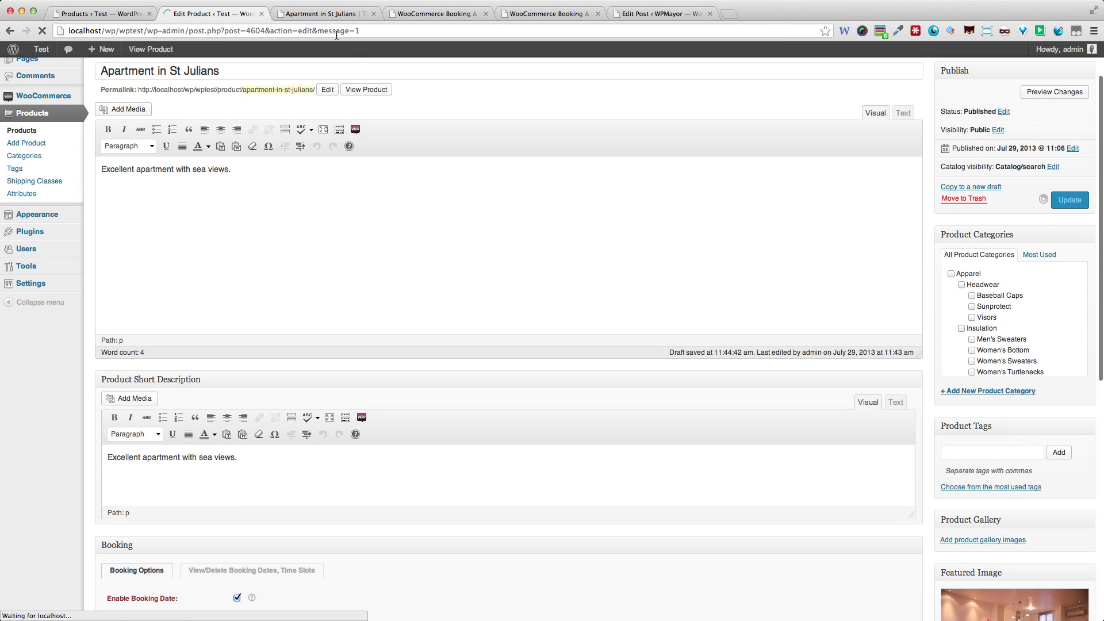
Step: Reload the apartment's shop page and select 19 August 2013 as the booking date and 20 August 2013 as the check-out date
{"action": "left_click", "coordinate": [309, 10]}
{"action": "key", "text": "super+r"}
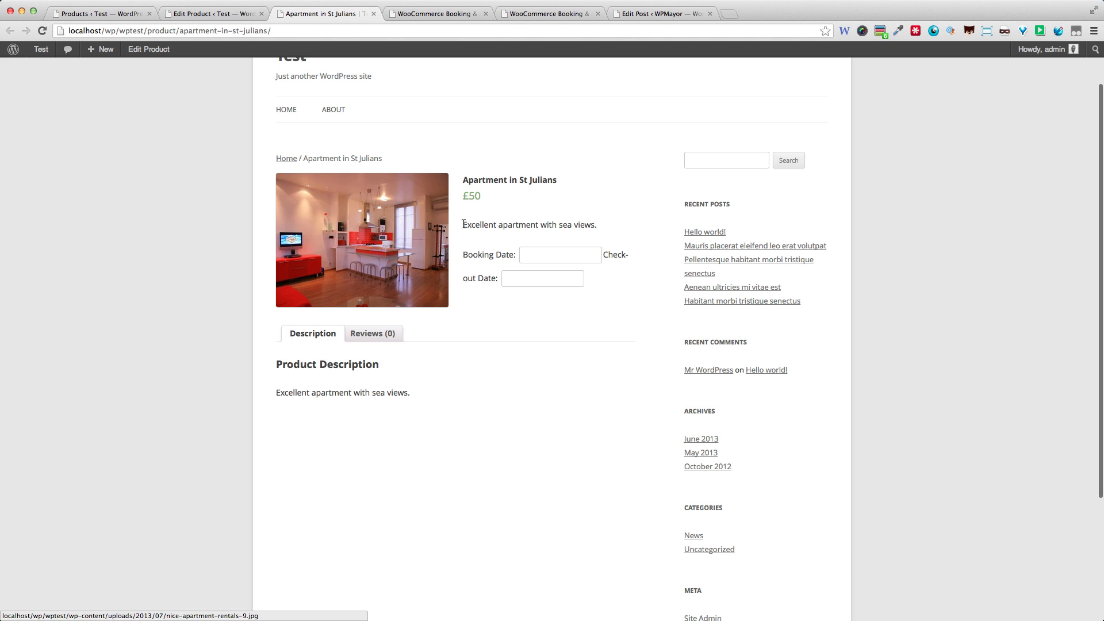
{"action": "left_click", "coordinate": [543, 253]}
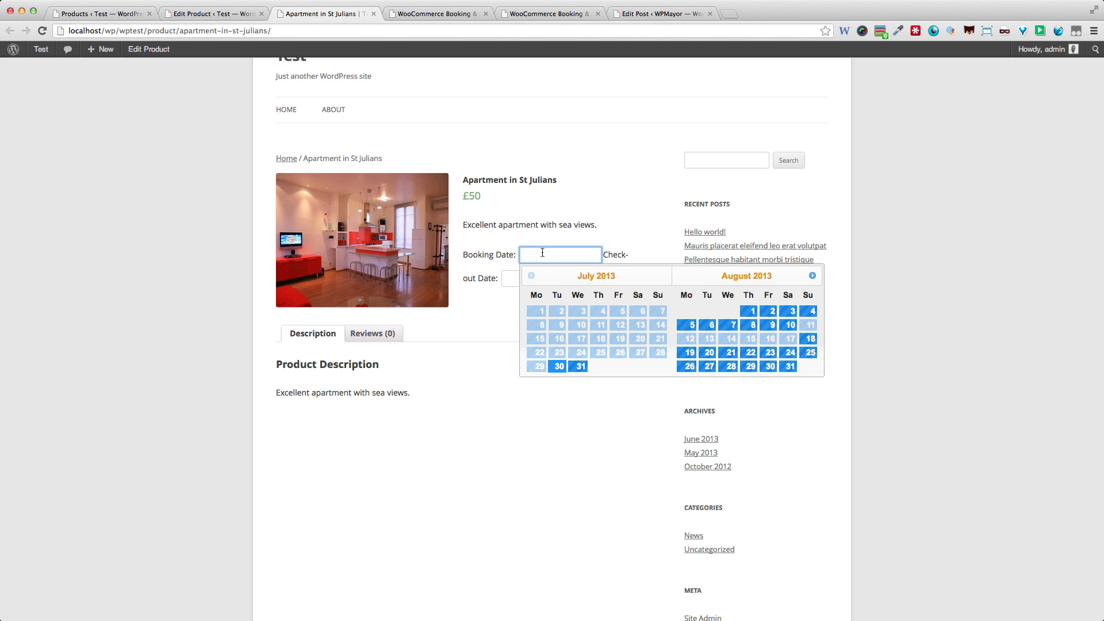
{"action": "left_click", "coordinate": [688, 352]}
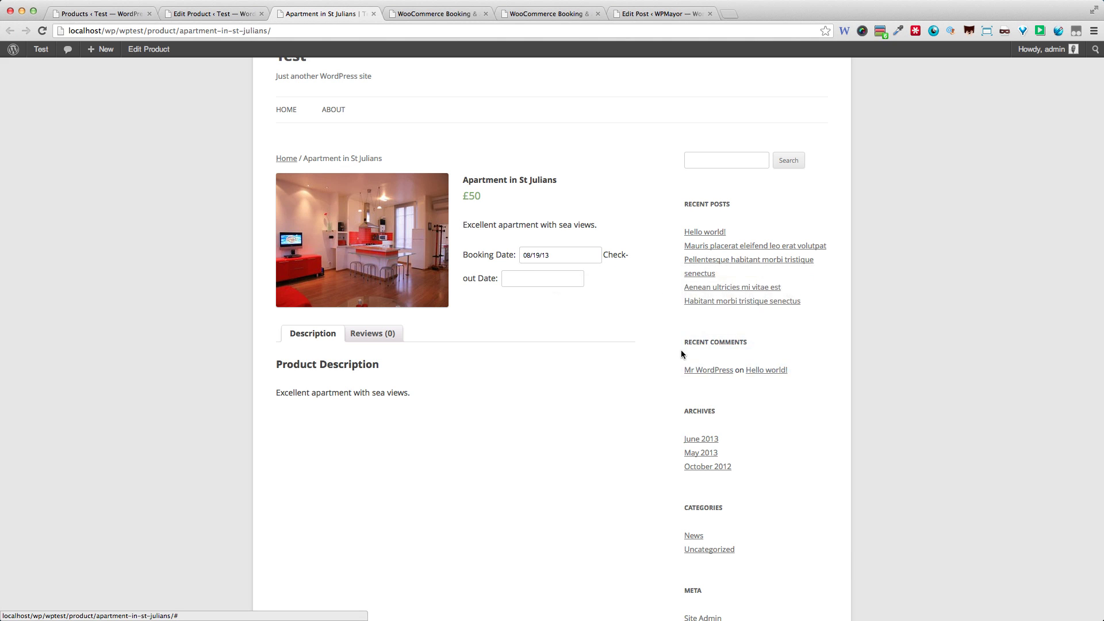
{"action": "left_click", "coordinate": [536, 280]}
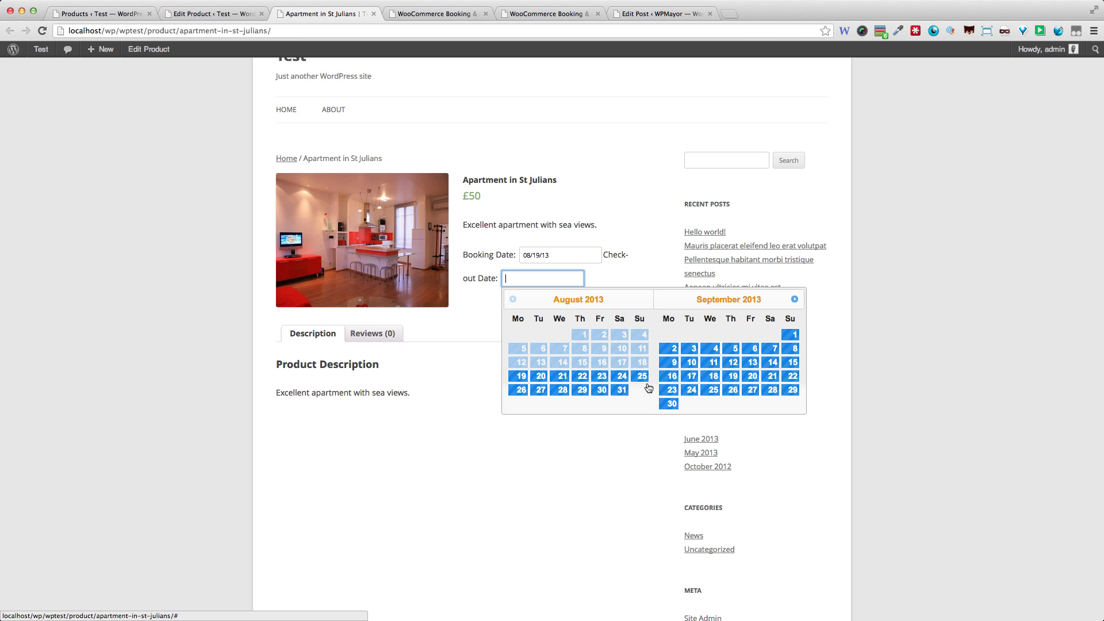
{"action": "left_click", "coordinate": [541, 377]}
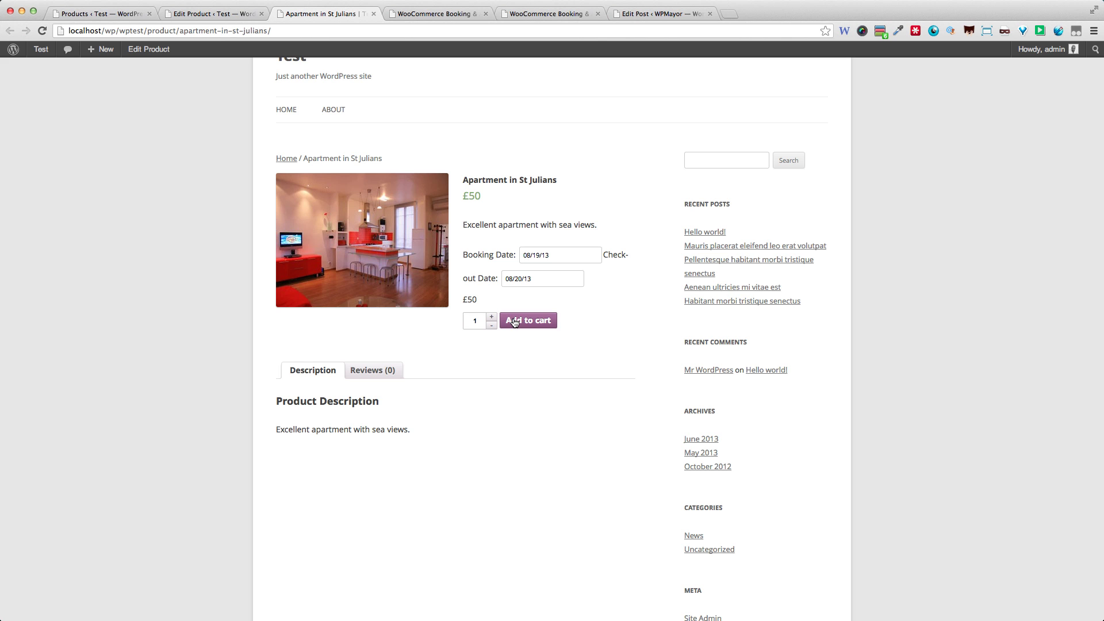
Step: Return to editing the Apartment in St Julians product, expand its Product Data and set the product type to Variable product
{"action": "left_click", "coordinate": [228, 17]}
{"action": "scroll", "coordinate": [364, 220], "scroll_direction": "down", "scroll_amount": 2}
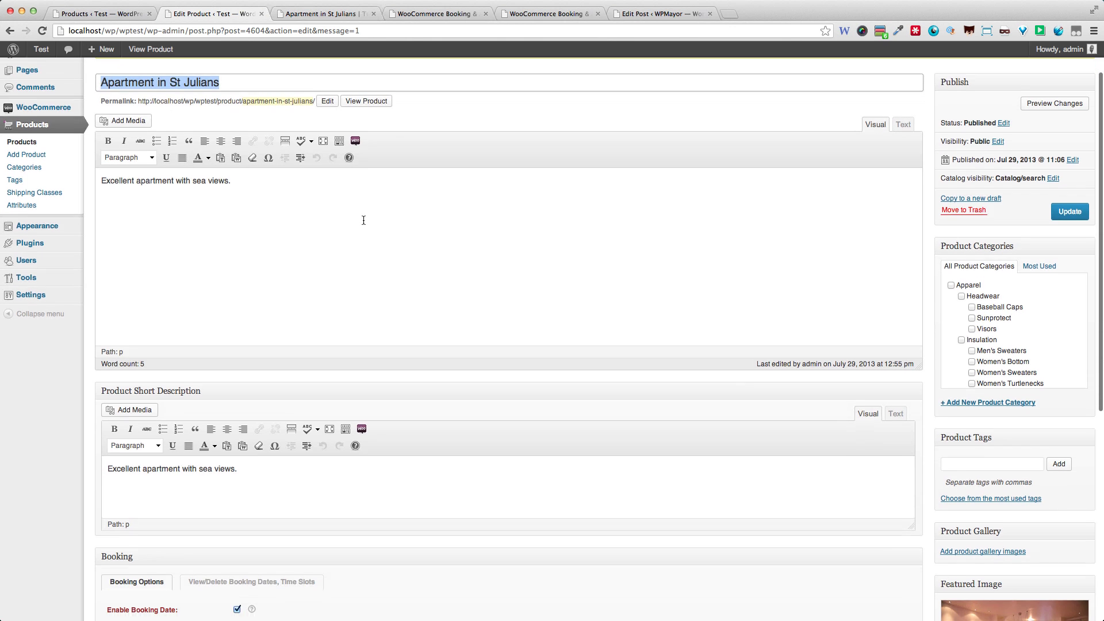
{"action": "scroll", "coordinate": [364, 220], "scroll_direction": "down", "scroll_amount": 6}
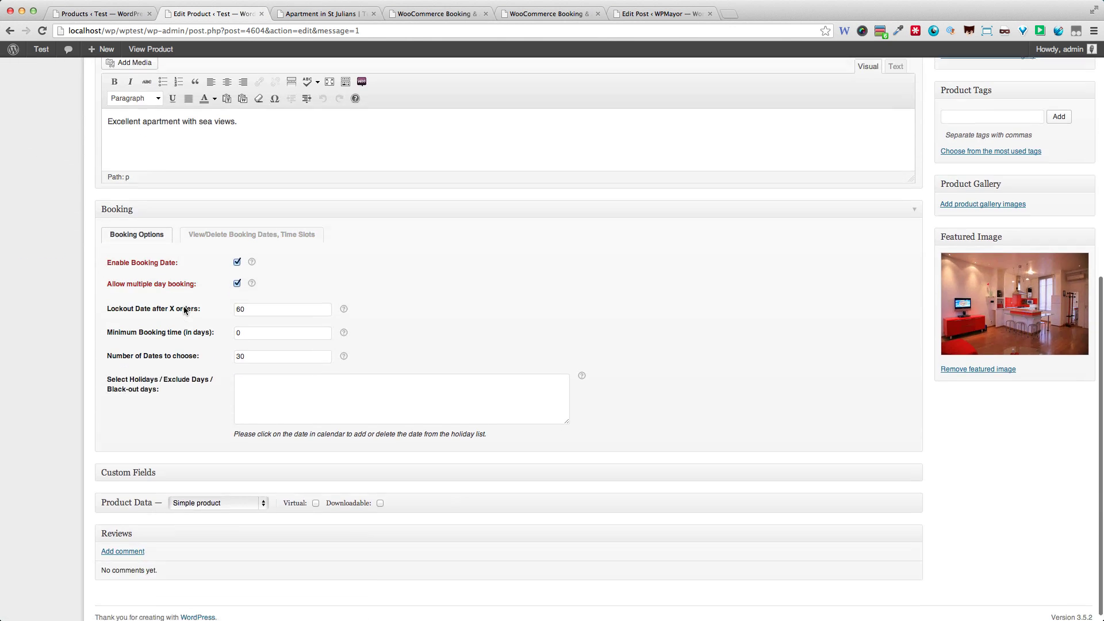
{"action": "scroll", "coordinate": [185, 310], "scroll_direction": "up", "scroll_amount": 4}
{"action": "scroll", "coordinate": [186, 310], "scroll_direction": "down", "scroll_amount": 4}
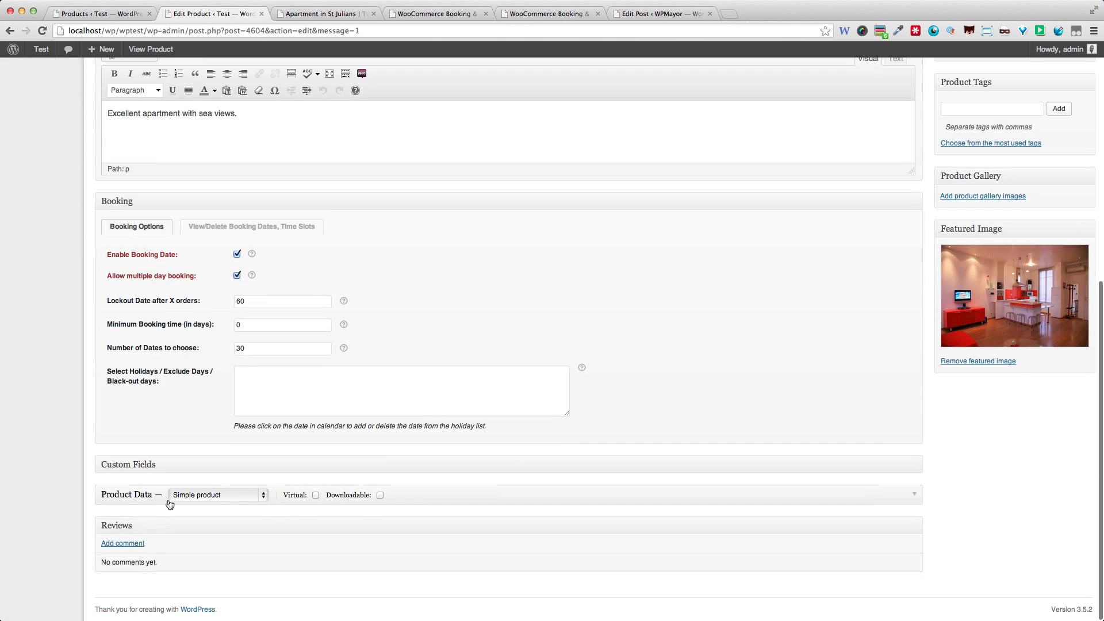
{"action": "scroll", "coordinate": [153, 493], "scroll_direction": "up", "scroll_amount": 1}
{"action": "scroll", "coordinate": [230, 503], "scroll_direction": "down", "scroll_amount": 1}
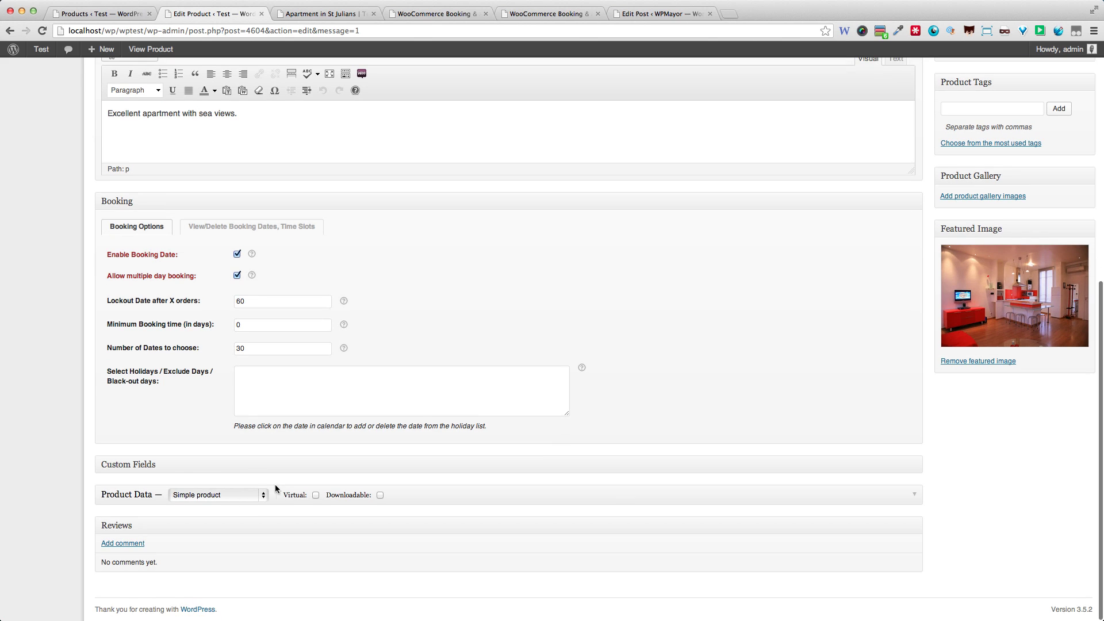
{"action": "left_click", "coordinate": [621, 498]}
{"action": "scroll", "coordinate": [266, 483], "scroll_direction": "down", "scroll_amount": 3}
{"action": "left_click", "coordinate": [182, 430]}
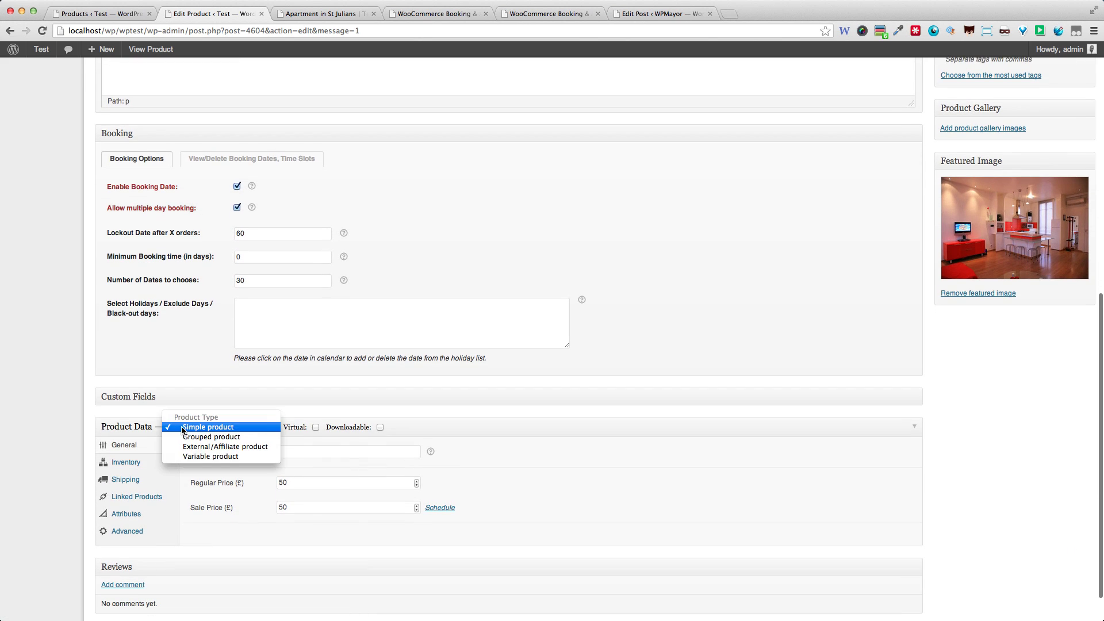
{"action": "left_click", "coordinate": [192, 457]}
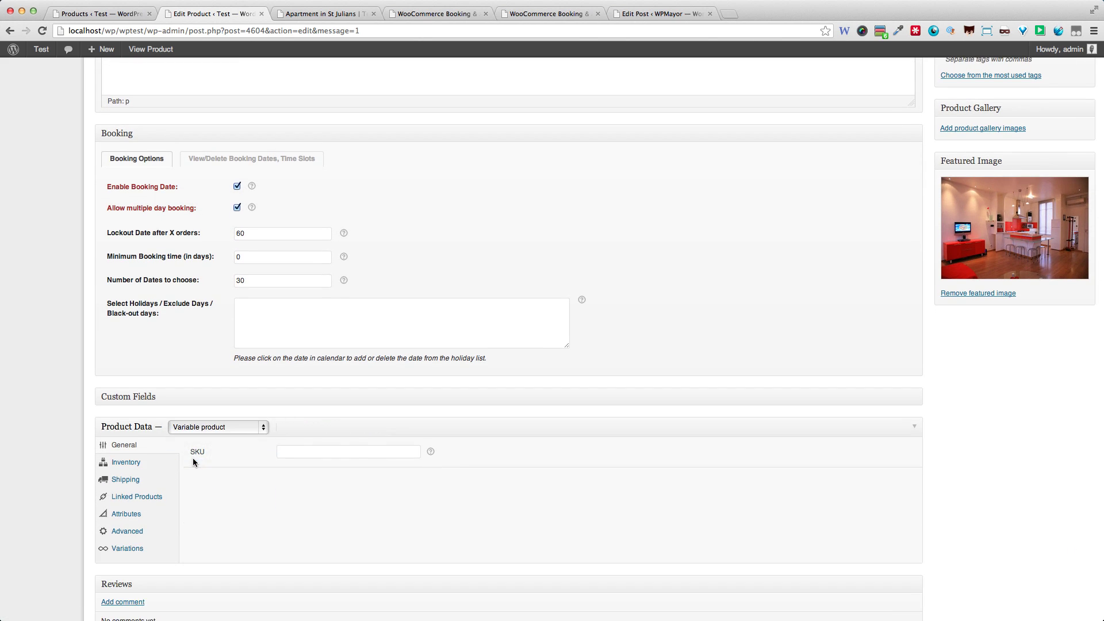
{"action": "scroll", "coordinate": [194, 457], "scroll_direction": "down", "scroll_amount": 1}
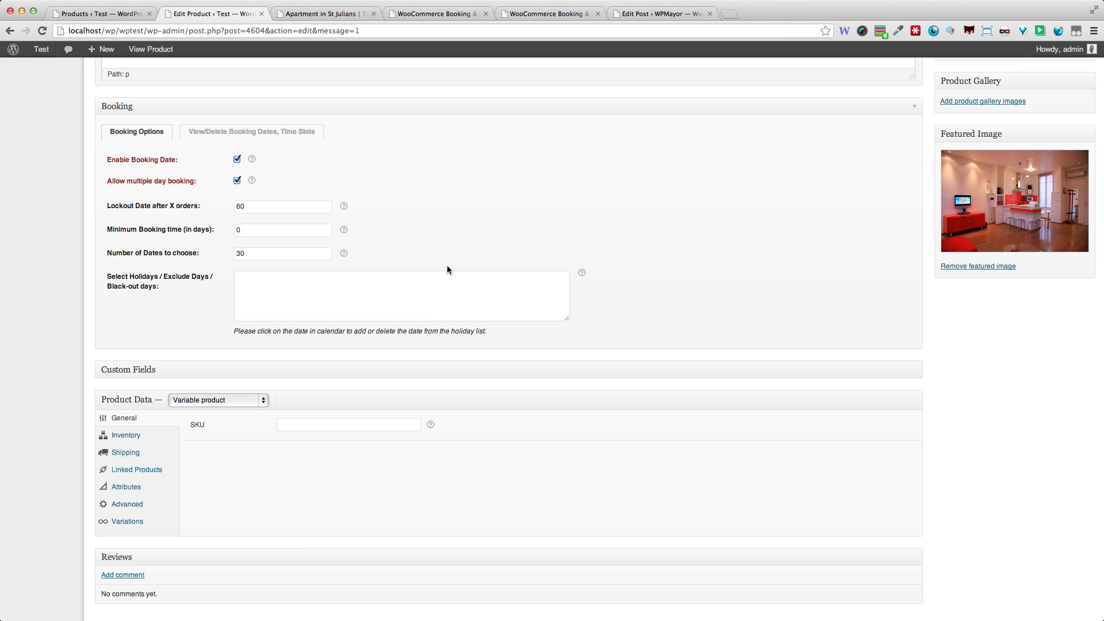
{"action": "scroll", "coordinate": [447, 264], "scroll_direction": "up", "scroll_amount": 5}
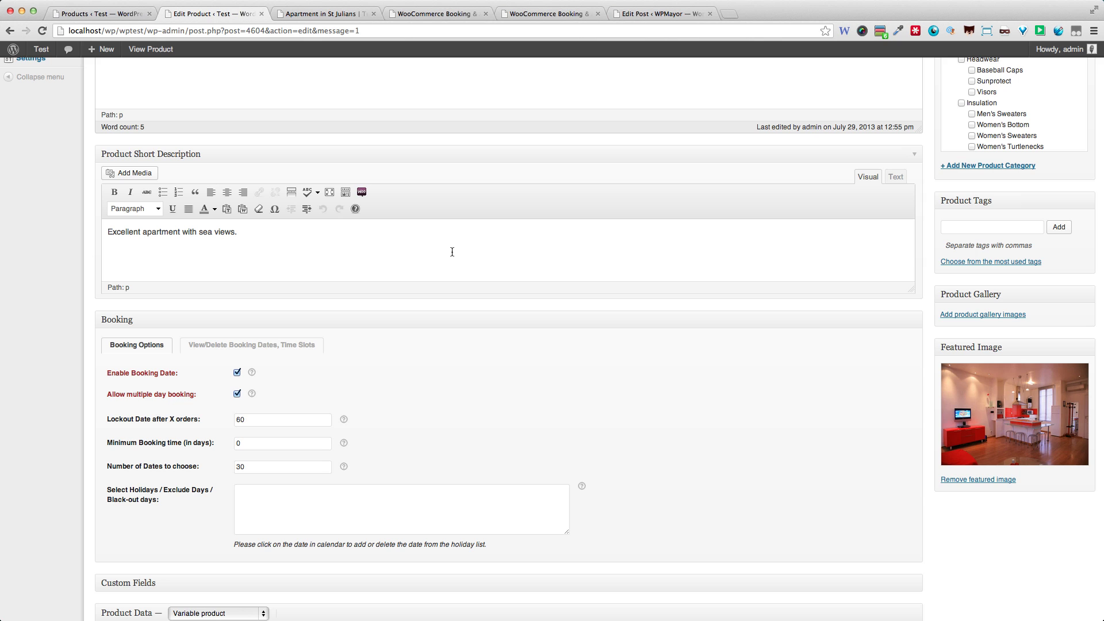
{"action": "scroll", "coordinate": [452, 252], "scroll_direction": "up", "scroll_amount": 5}
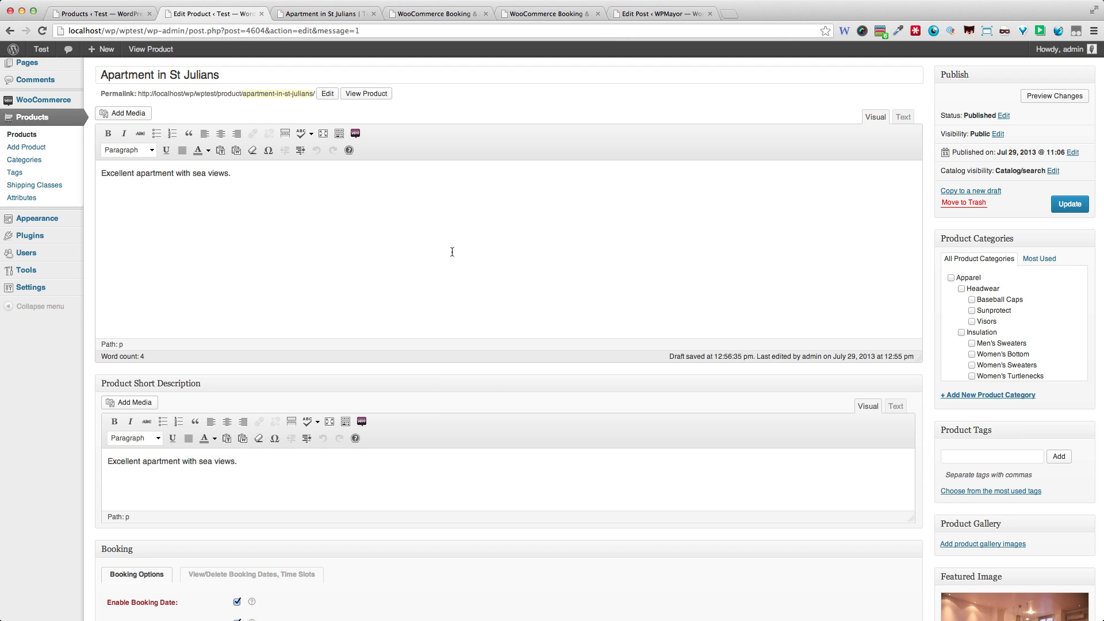
Step: Examine the WooCommerce Booking & Appointment Plugin page on the Tyche Softwares site, including its details, features, benefits and compatibility
{"action": "left_click", "coordinate": [314, 16]}
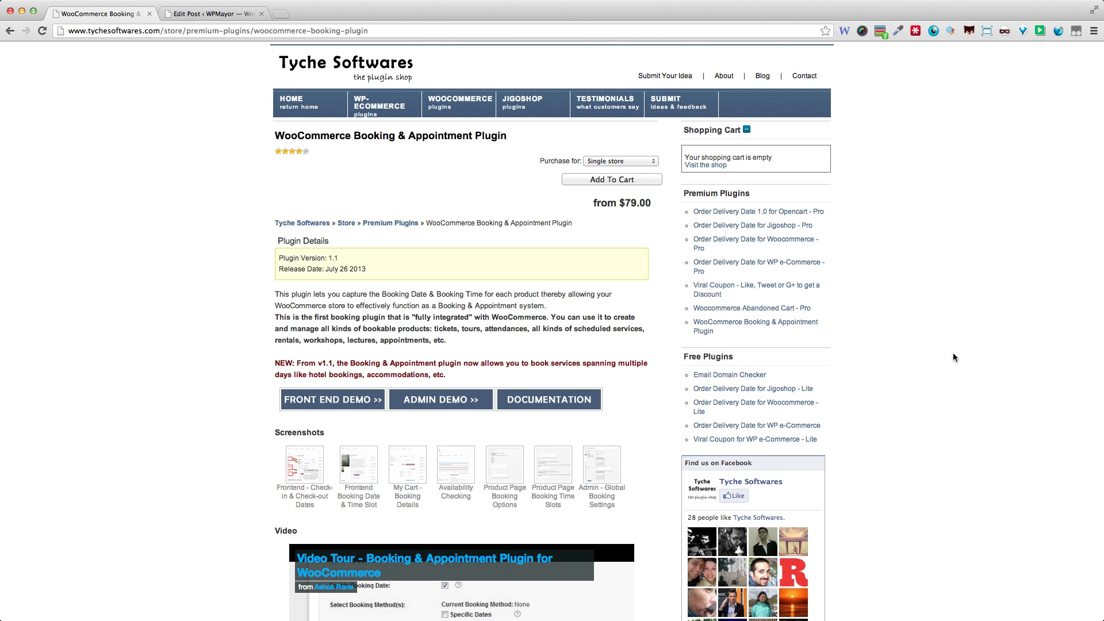
{"action": "scroll", "coordinate": [925, 352], "scroll_direction": "down", "scroll_amount": 6}
{"action": "scroll", "coordinate": [925, 355], "scroll_direction": "down", "scroll_amount": 2}
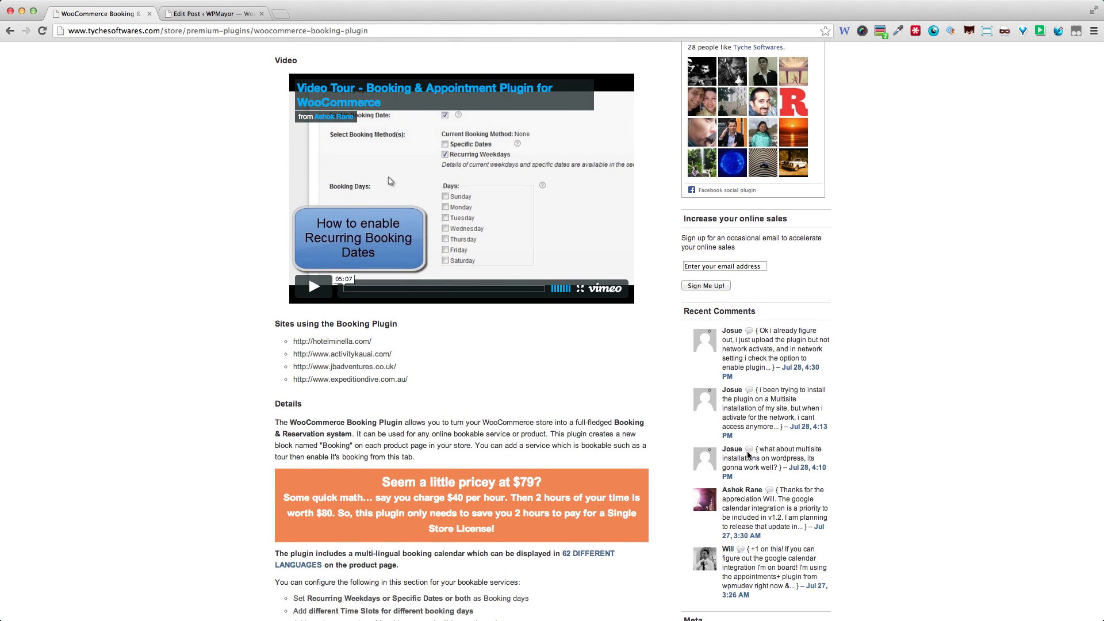
{"action": "scroll", "coordinate": [748, 455], "scroll_direction": "down", "scroll_amount": 2}
{"action": "scroll", "coordinate": [748, 452], "scroll_direction": "down", "scroll_amount": 5}
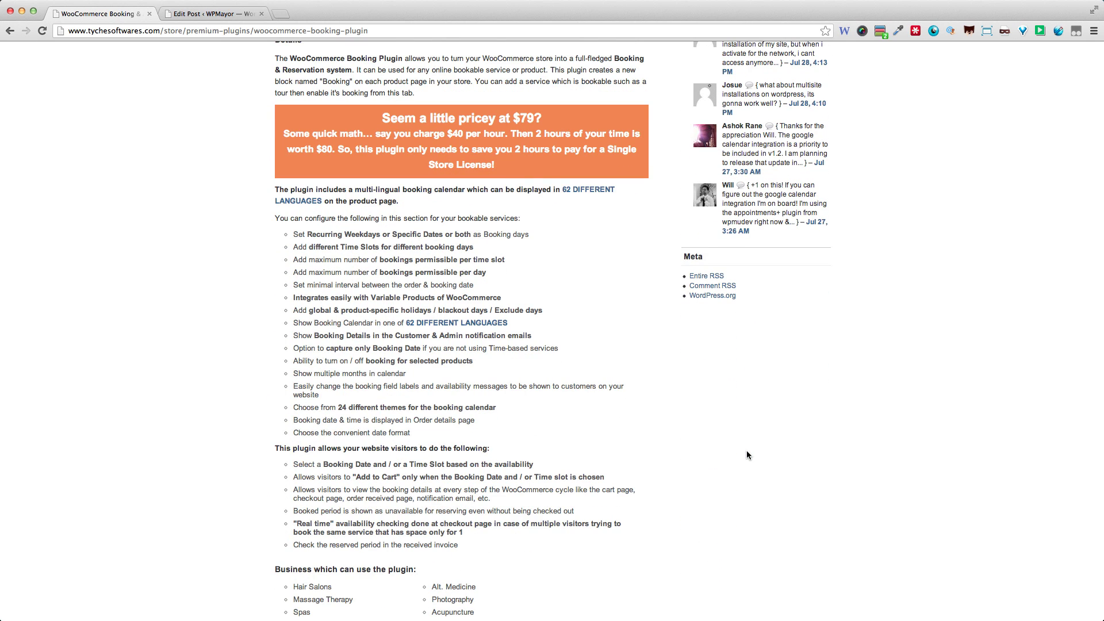
{"action": "scroll", "coordinate": [747, 451], "scroll_direction": "down", "scroll_amount": 5}
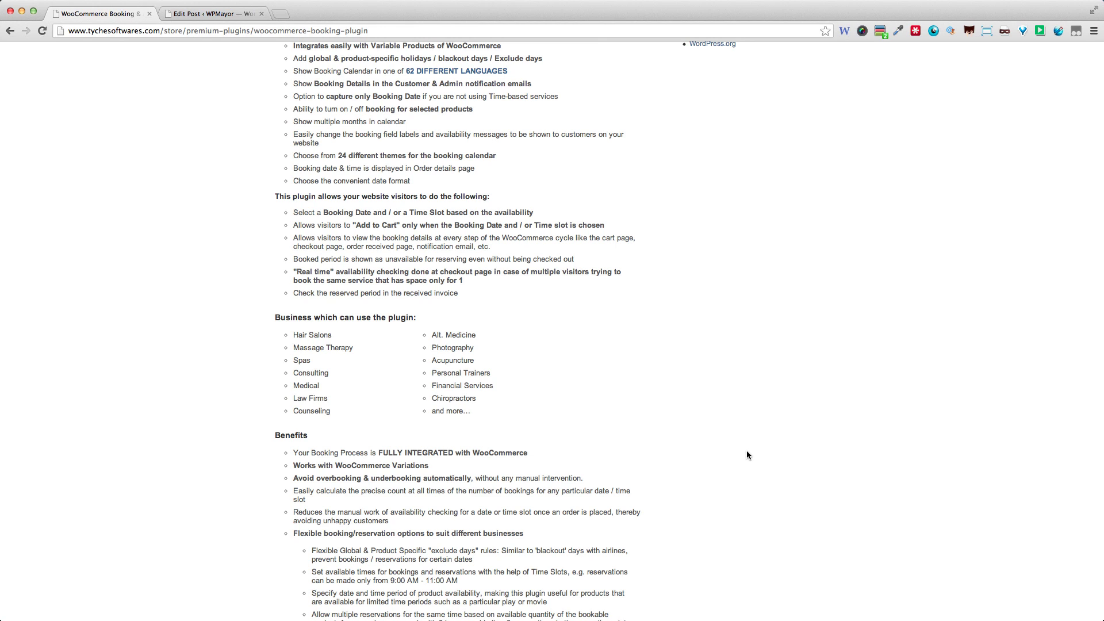
{"action": "scroll", "coordinate": [747, 455], "scroll_direction": "down", "scroll_amount": 4}
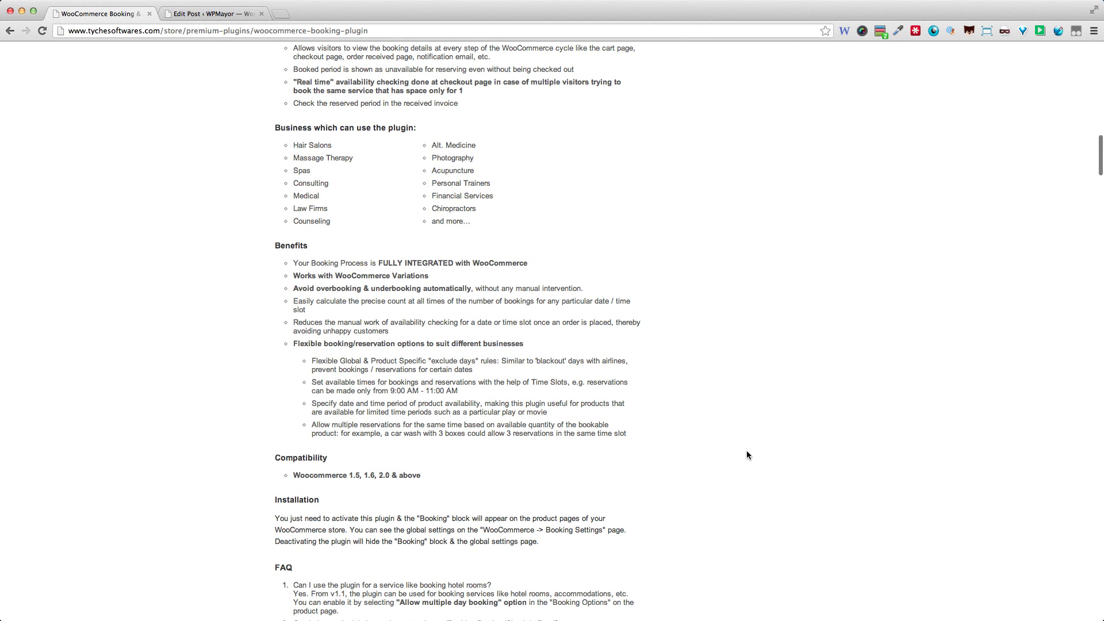
{"action": "scroll", "coordinate": [746, 455], "scroll_direction": "up", "scroll_amount": 15}
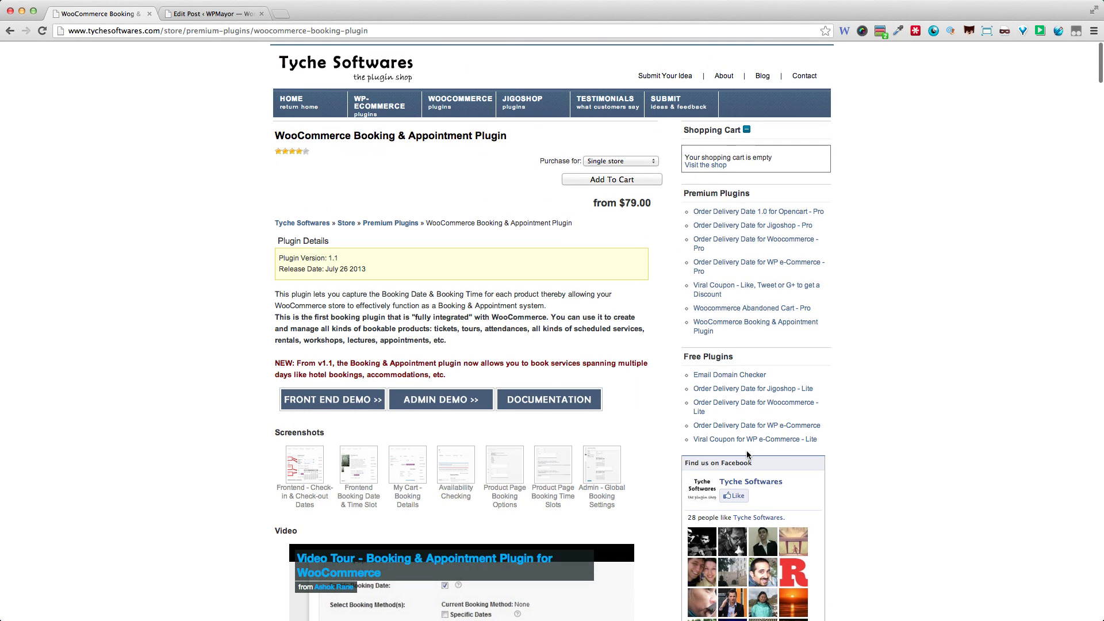